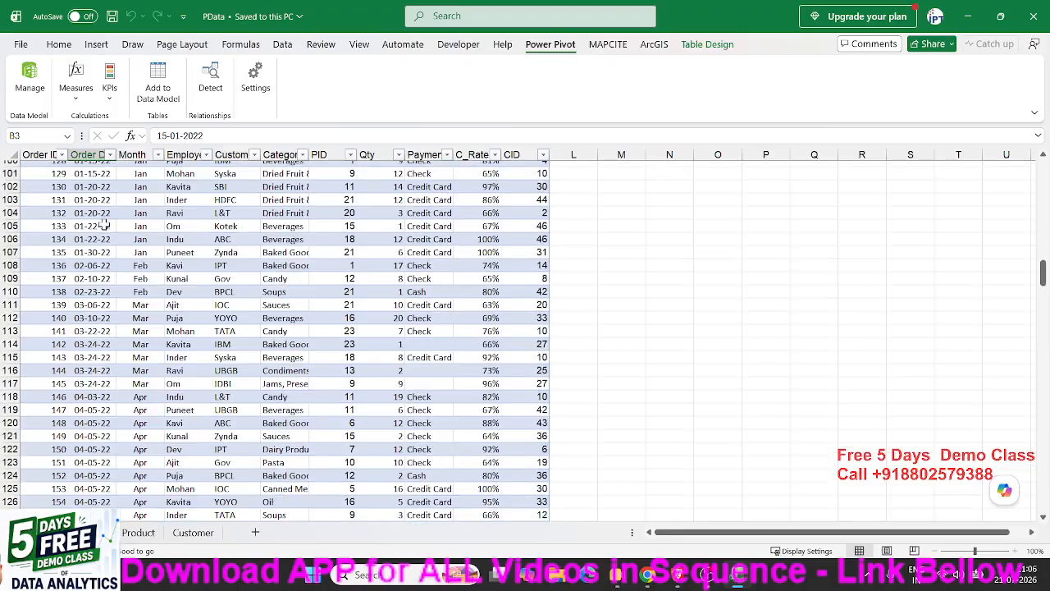
Examine the order table, especially its PID column, and the product list on the Product sheet.
{"action": "scroll", "coordinate": [102, 222], "scroll_direction": "up", "scroll_amount": 20}
{"action": "scroll", "coordinate": [102, 223], "scroll_direction": "down", "scroll_amount": 20}
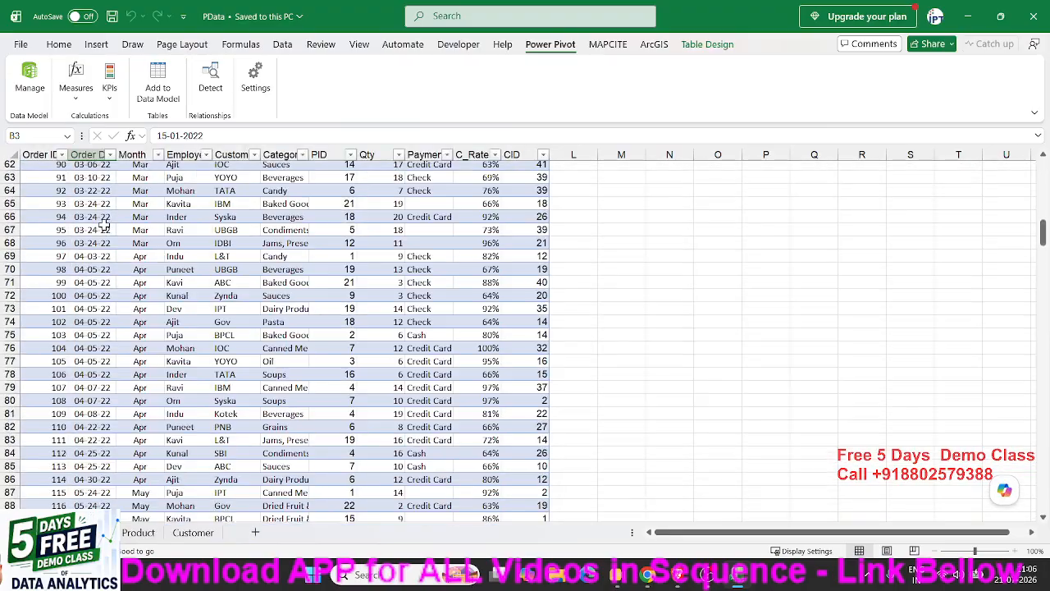
{"action": "scroll", "coordinate": [103, 223], "scroll_direction": "up", "scroll_amount": 20}
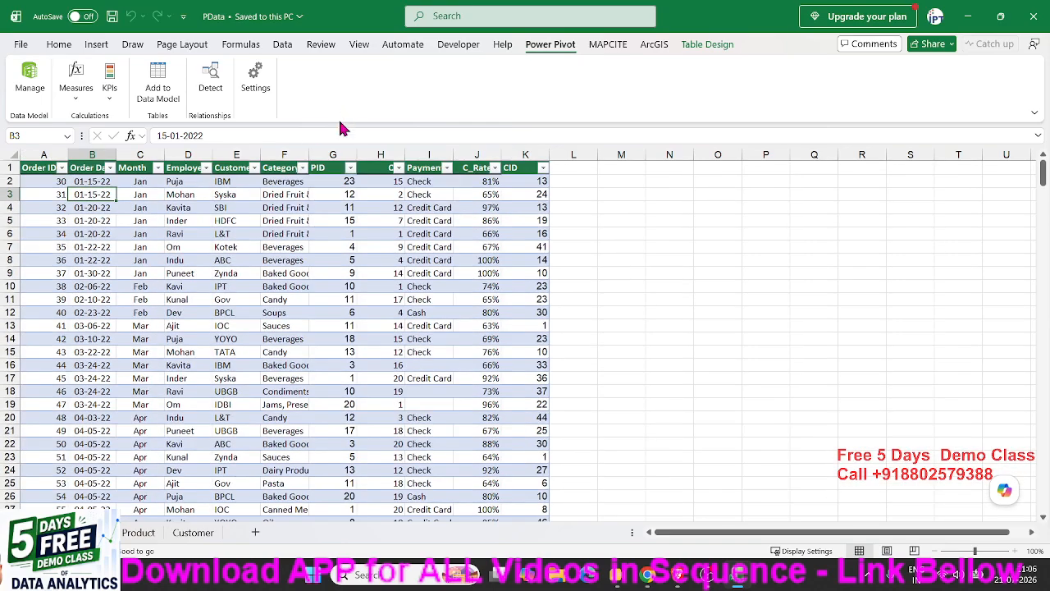
{"action": "left_click", "coordinate": [332, 155]}
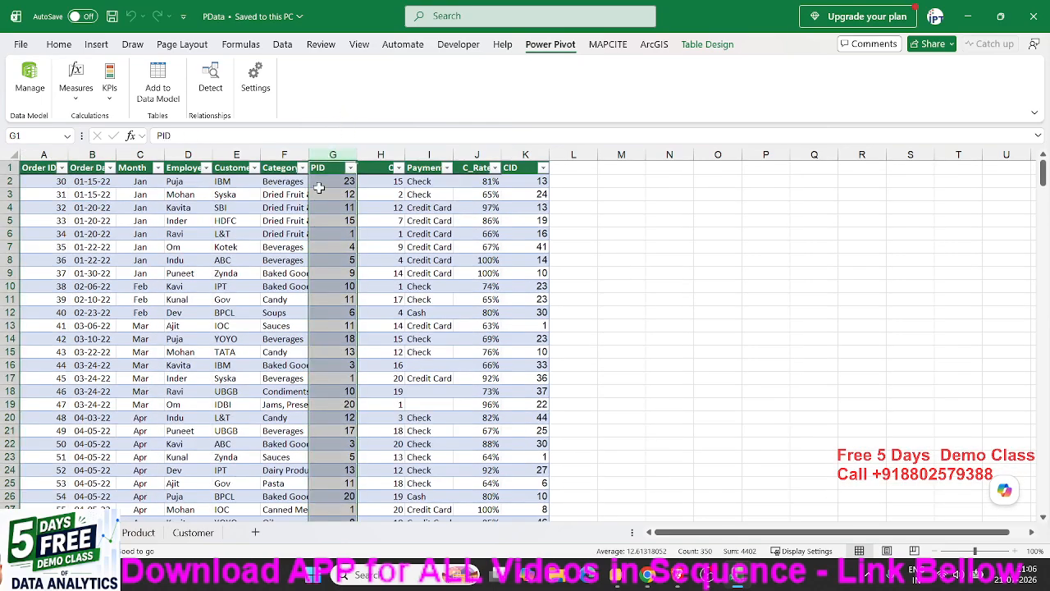
{"action": "left_click", "coordinate": [327, 218]}
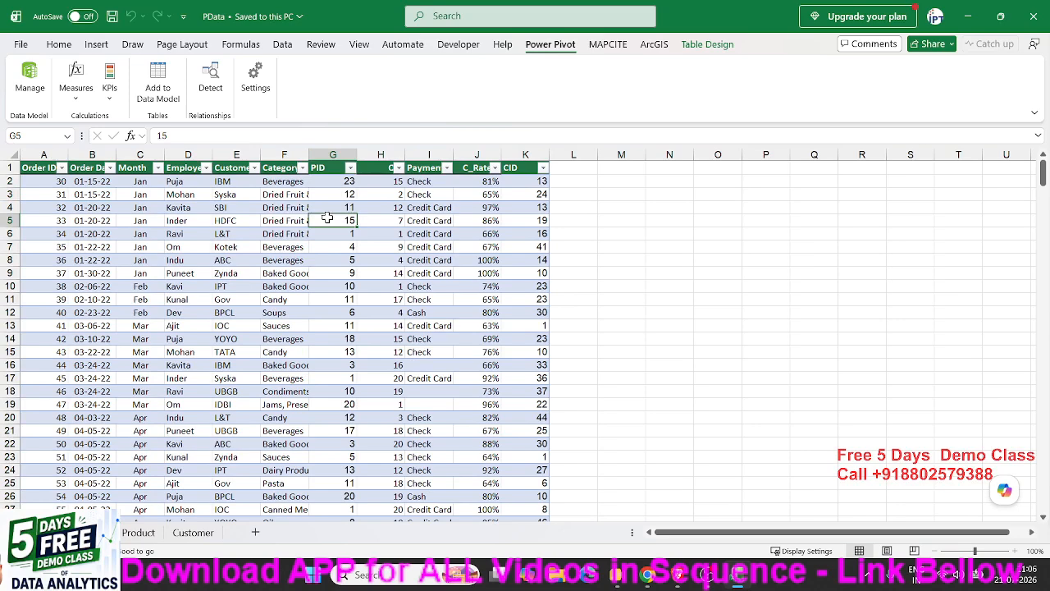
{"action": "left_click", "coordinate": [138, 533]}
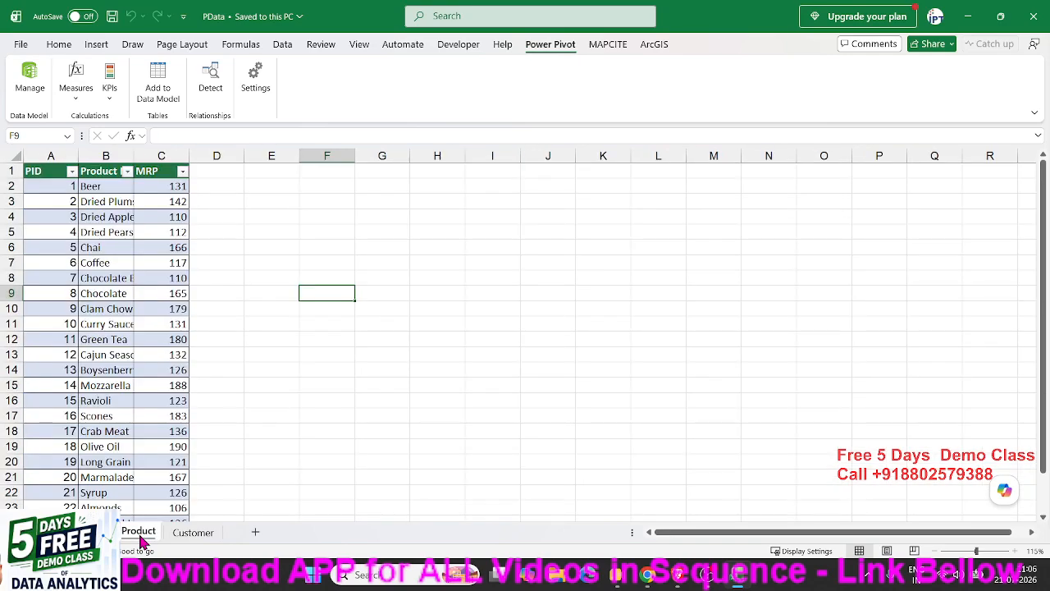
{"action": "left_click", "coordinate": [92, 206]}
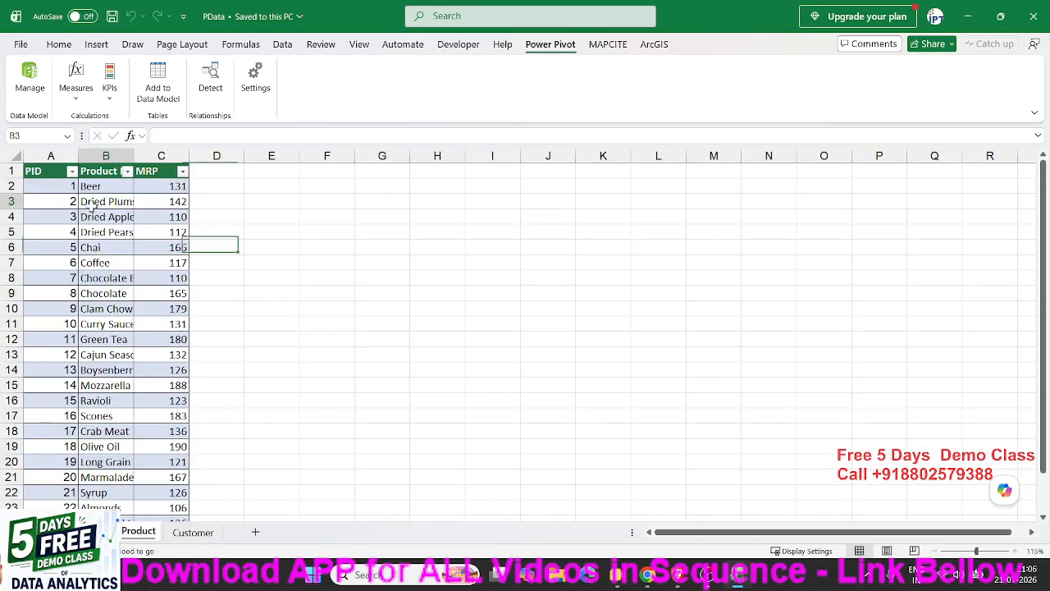
{"action": "scroll", "coordinate": [92, 209], "scroll_direction": "down", "scroll_amount": 5}
{"action": "scroll", "coordinate": [92, 209], "scroll_direction": "up", "scroll_amount": 5}
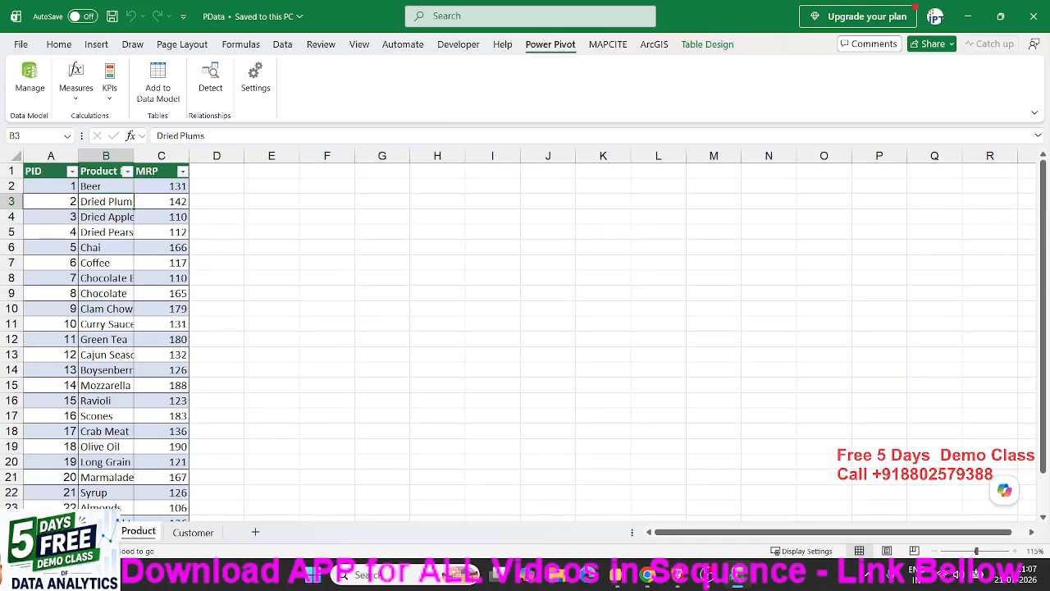
Examine the order table's CID column and compare it with the Customer sheet, also checking the Product sheet.
{"action": "left_click", "coordinate": [119, 537]}
{"action": "left_click", "coordinate": [522, 207]}
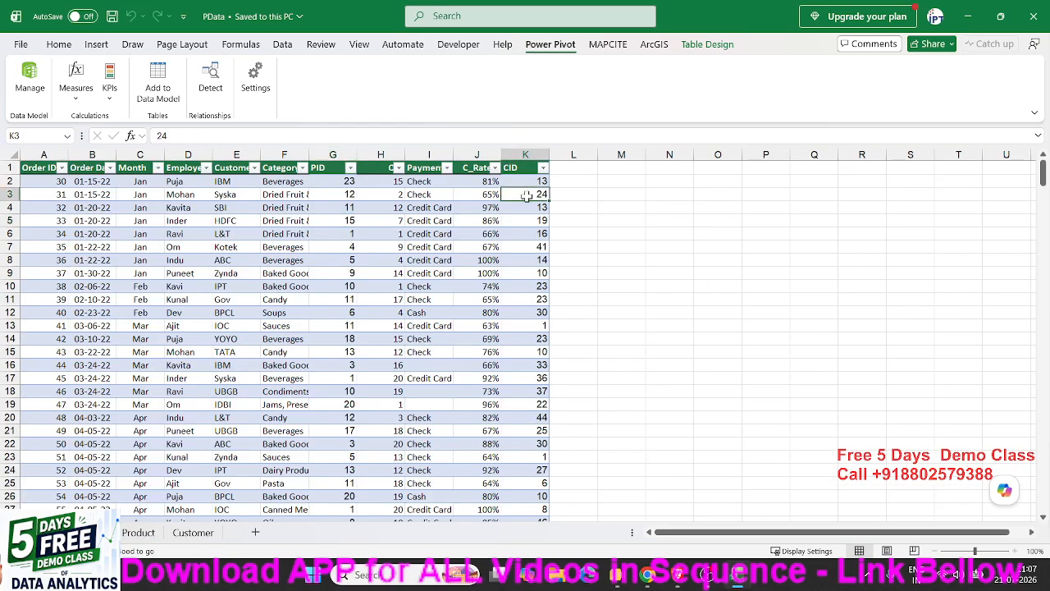
{"action": "left_click_drag", "start_coordinate": [525, 180], "coordinate": [513, 379]}
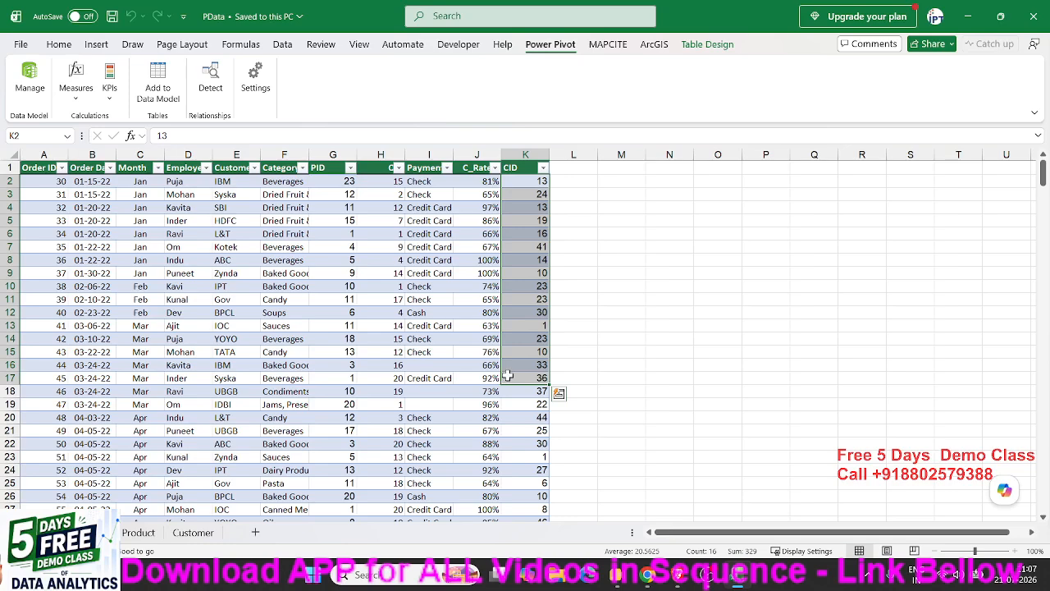
{"action": "left_click", "coordinate": [542, 338]}
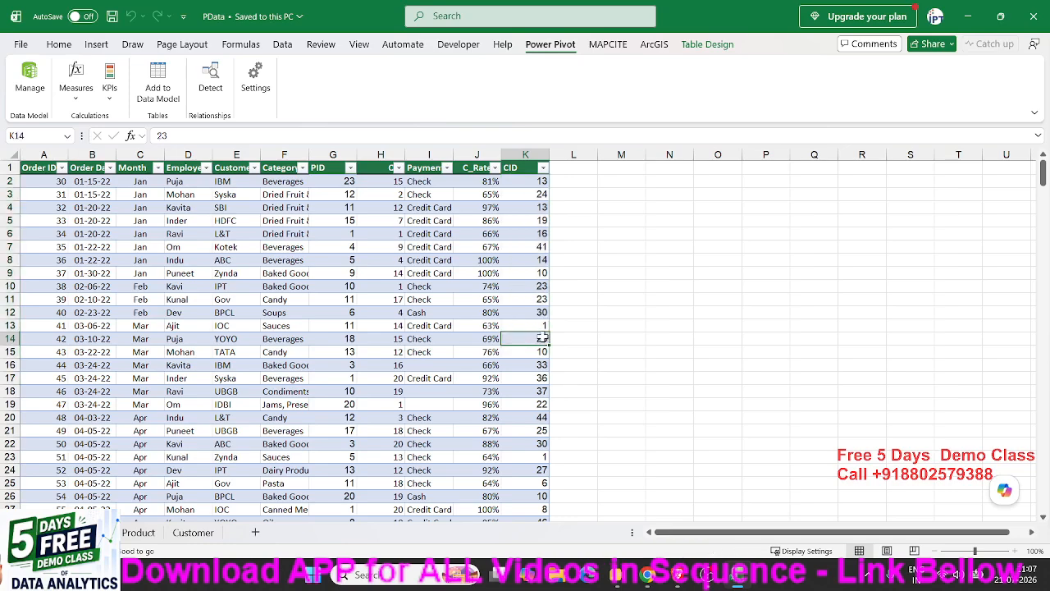
{"action": "left_click", "coordinate": [213, 532]}
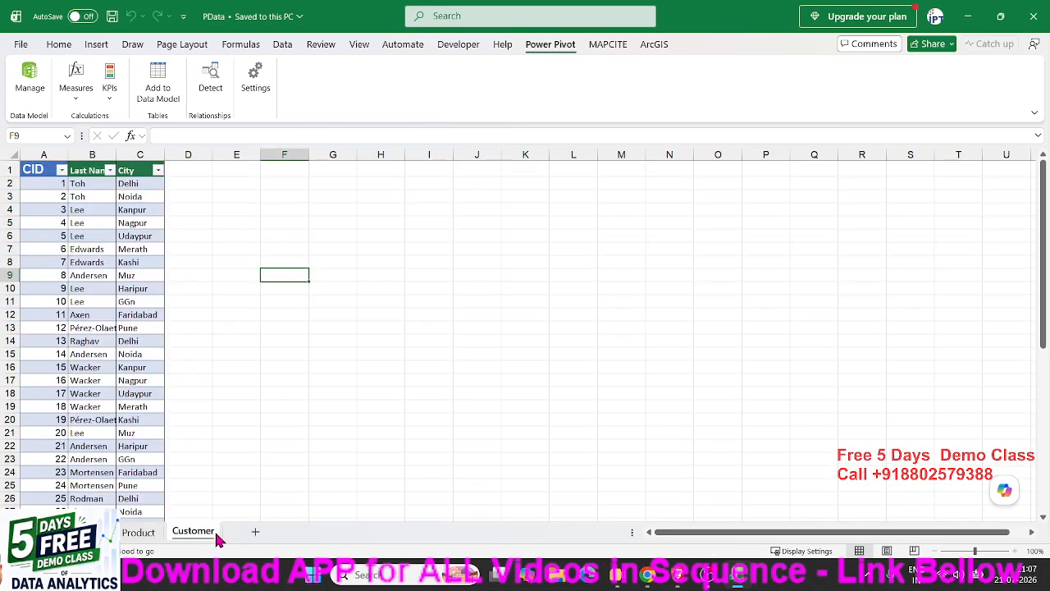
{"action": "left_click", "coordinate": [139, 533]}
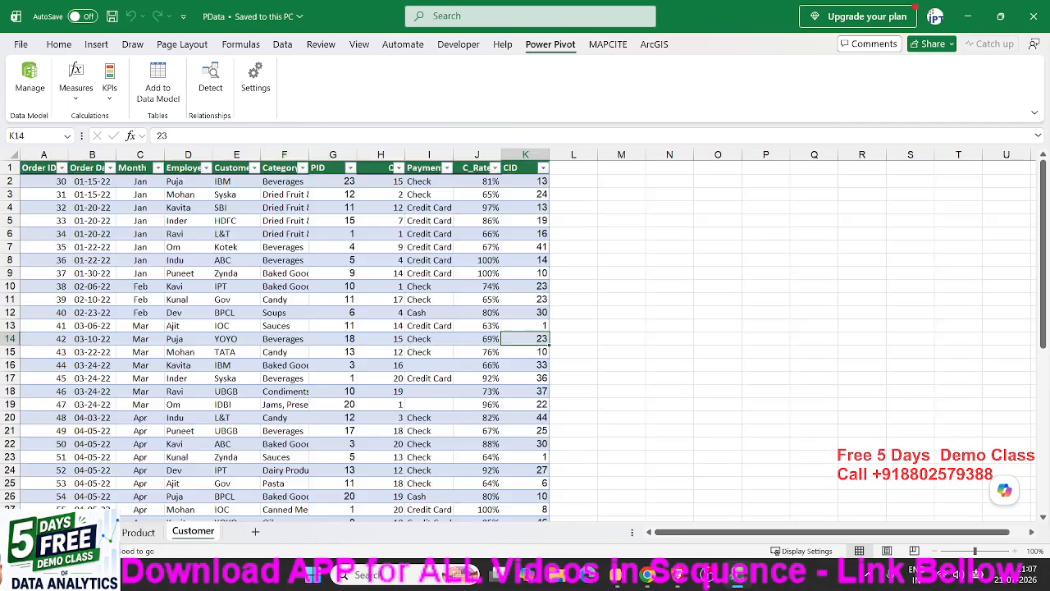
{"action": "left_click", "coordinate": [139, 532]}
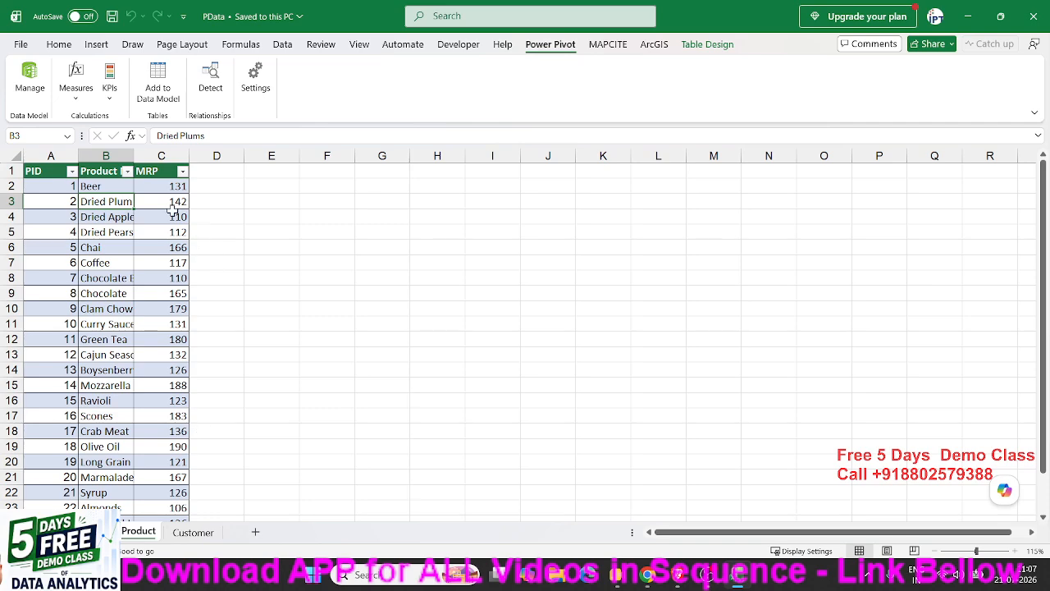
{"action": "left_click", "coordinate": [107, 217]}
{"action": "left_click", "coordinate": [194, 532]}
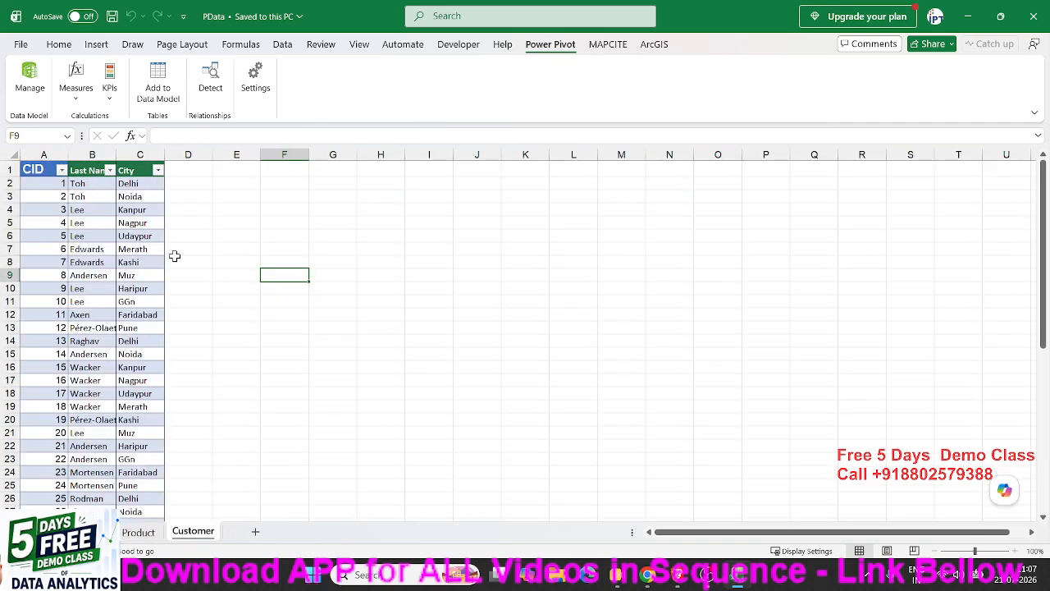
{"action": "left_click", "coordinate": [138, 249]}
{"action": "left_click", "coordinate": [97, 533]}
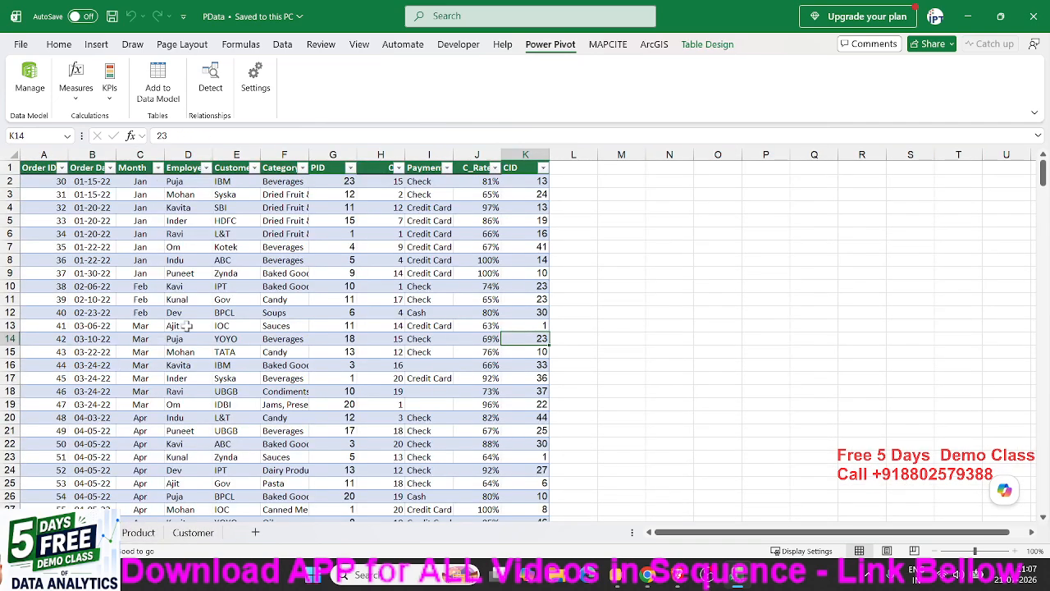
Review the order table's quantity, CID and category columns, and check the Product and Customer sheets again.
{"action": "left_click", "coordinate": [366, 303]}
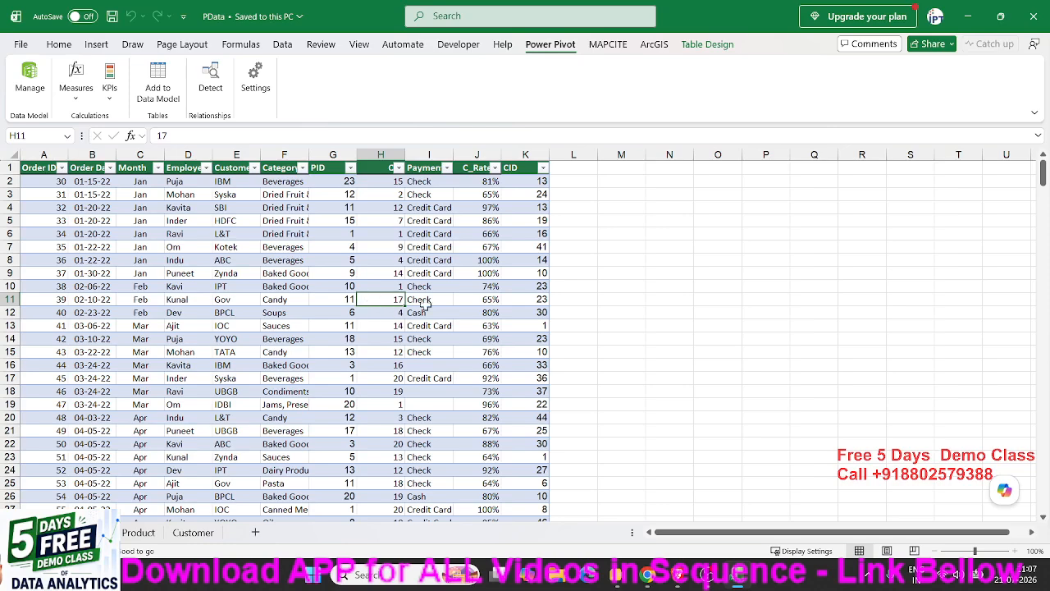
{"action": "left_click", "coordinate": [533, 211]}
{"action": "left_click_drag", "start_coordinate": [537, 155], "coordinate": [722, 156]}
{"action": "left_click", "coordinate": [284, 351]}
{"action": "left_click", "coordinate": [138, 533]}
{"action": "left_click", "coordinate": [192, 533]}
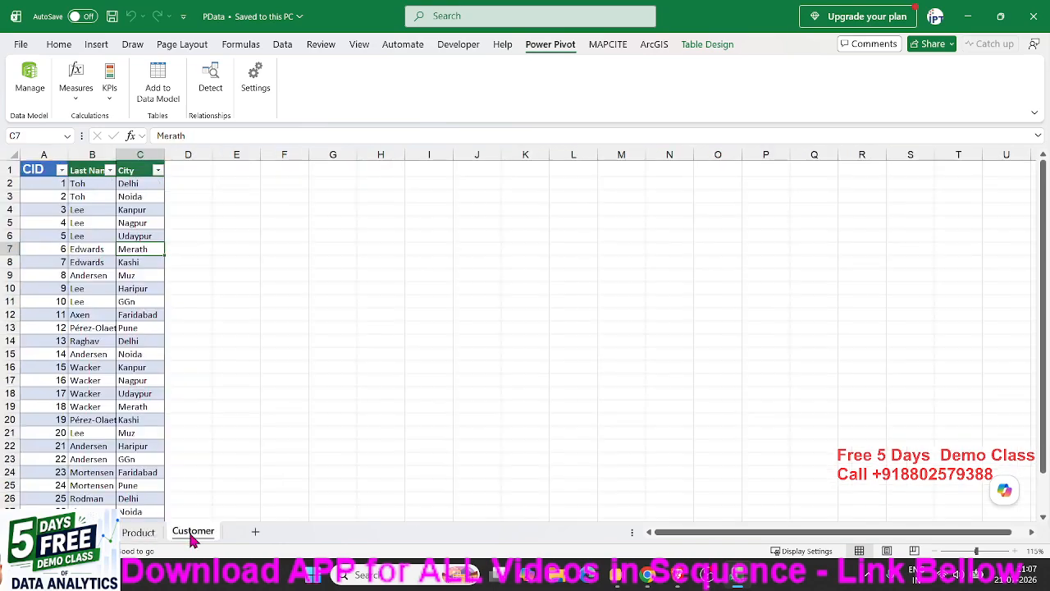
{"action": "left_click", "coordinate": [139, 532]}
{"action": "left_click", "coordinate": [92, 533]}
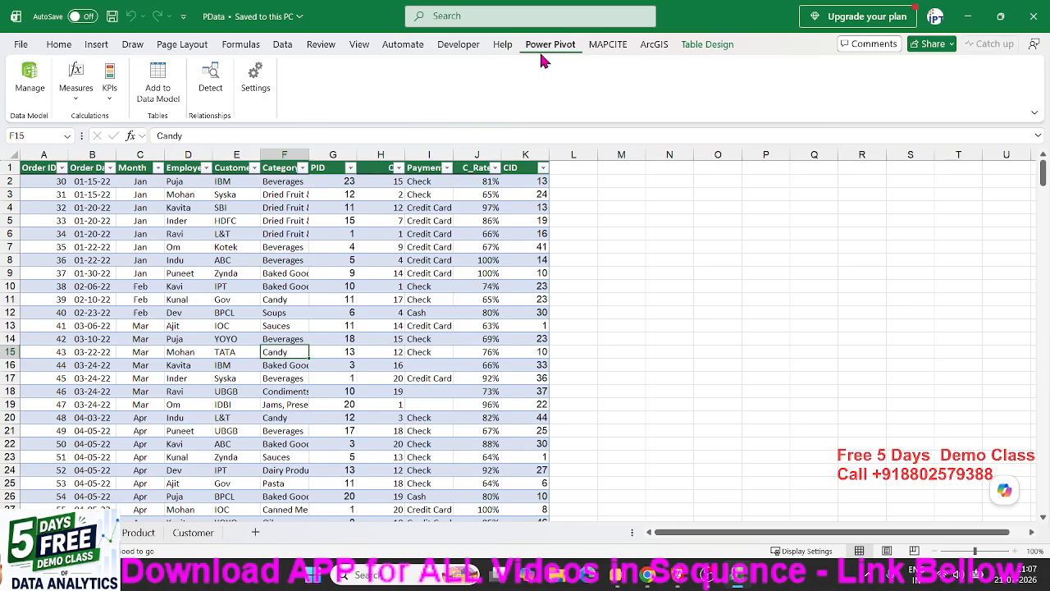
{"action": "left_click", "coordinate": [590, 234]}
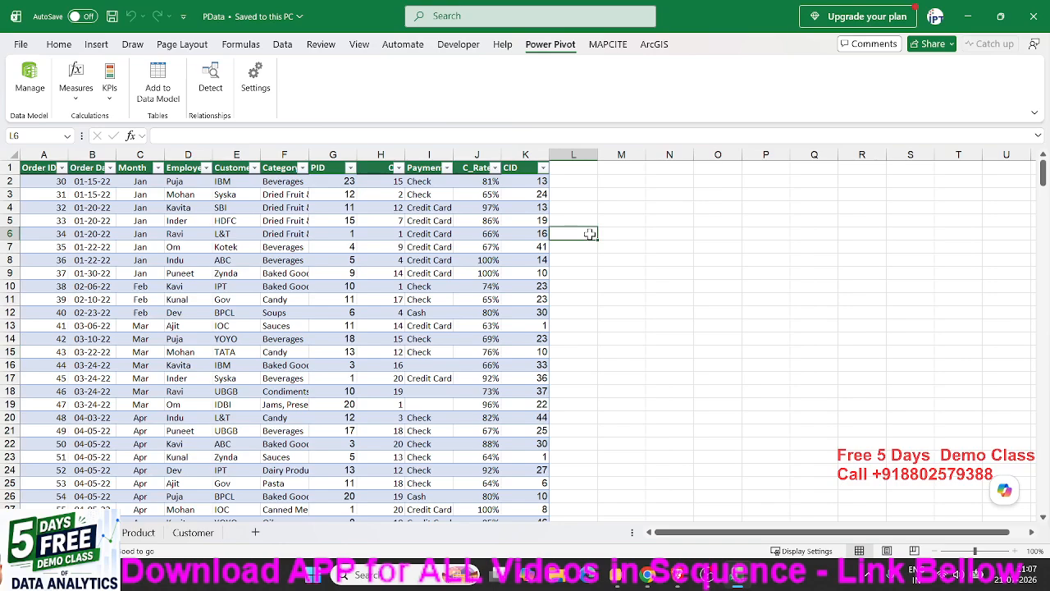
View the add-ins in Excel Options, choose COM Add-ins as the type to manage, and close the options.
{"action": "left_click", "coordinate": [22, 45]}
{"action": "left_click", "coordinate": [37, 533]}
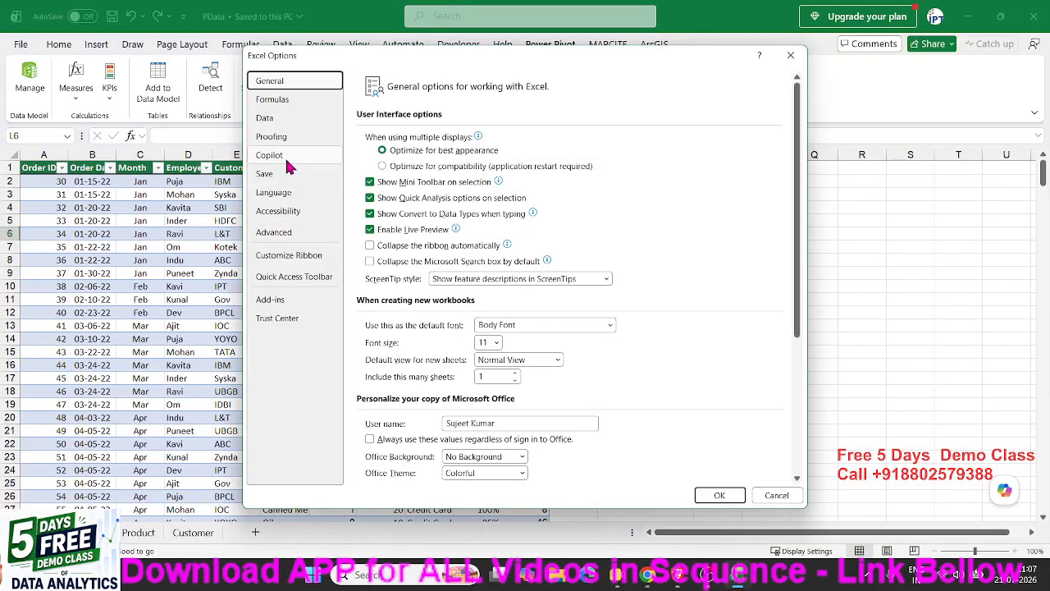
{"action": "left_click", "coordinate": [271, 298]}
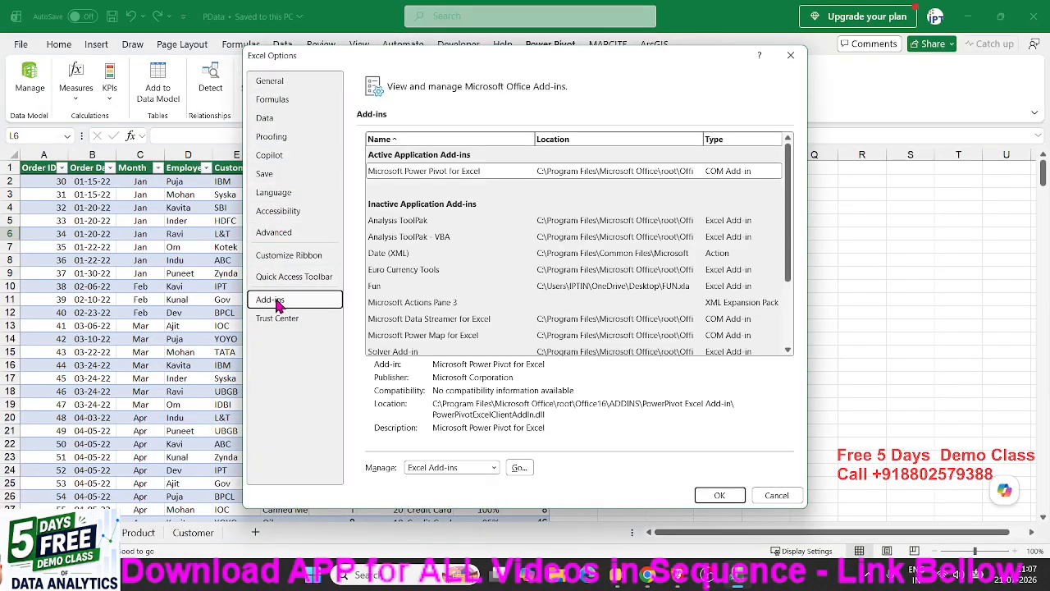
{"action": "left_click", "coordinate": [432, 468]}
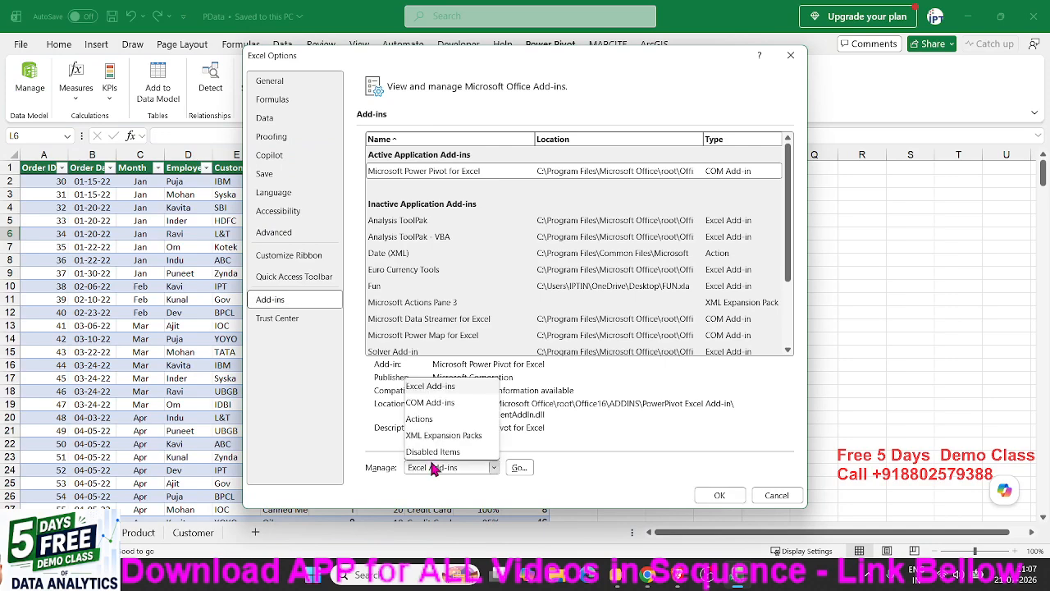
{"action": "left_click", "coordinate": [430, 403]}
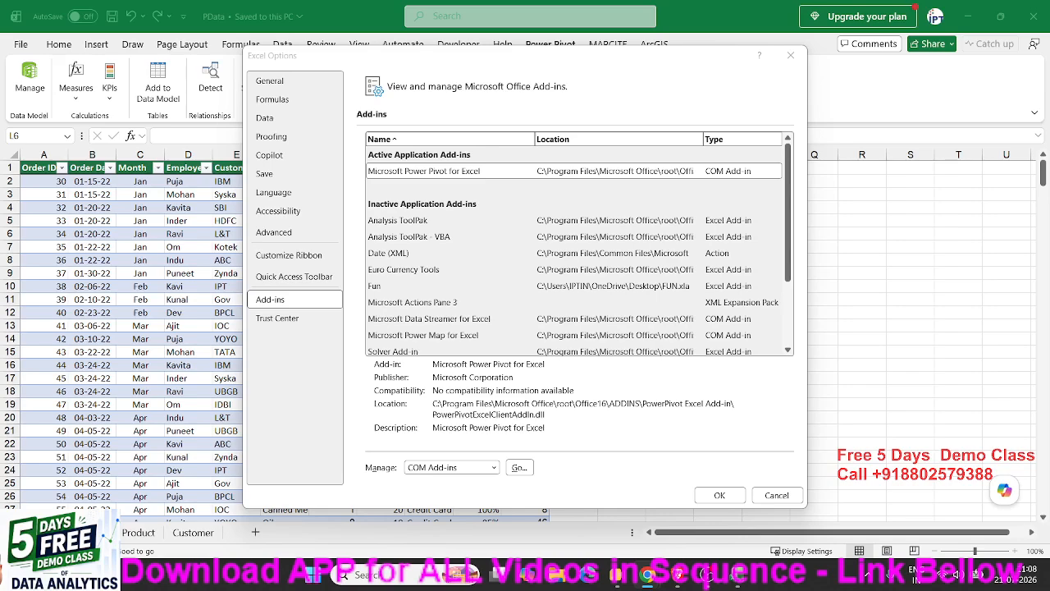
{"action": "left_click", "coordinate": [720, 495]}
{"action": "scroll", "coordinate": [328, 340], "scroll_direction": "down", "scroll_amount": 3}
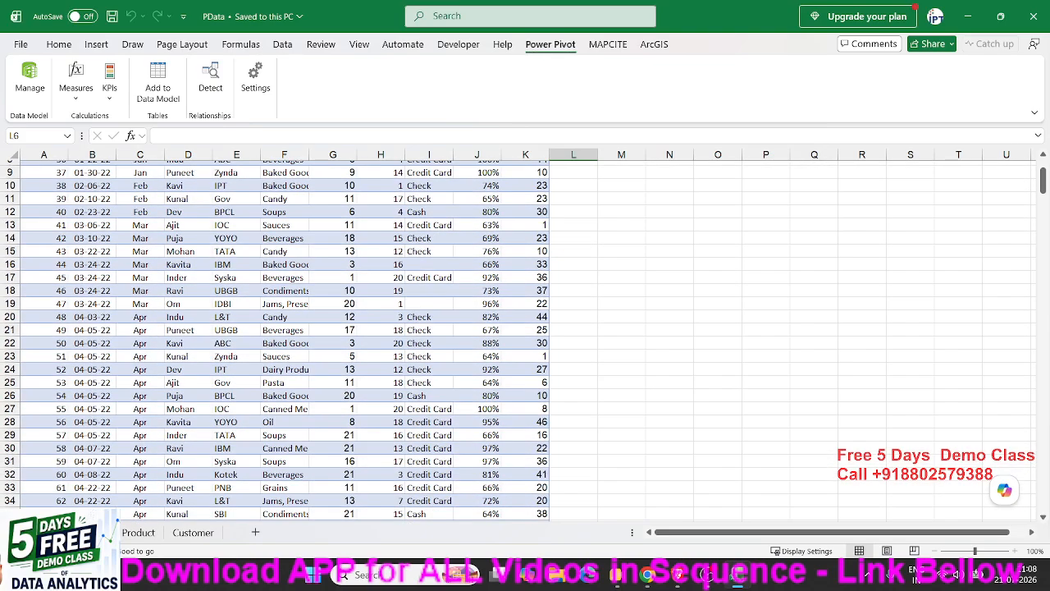
{"action": "scroll", "coordinate": [227, 468], "scroll_direction": "up", "scroll_amount": 3}
{"action": "left_click", "coordinate": [297, 348]}
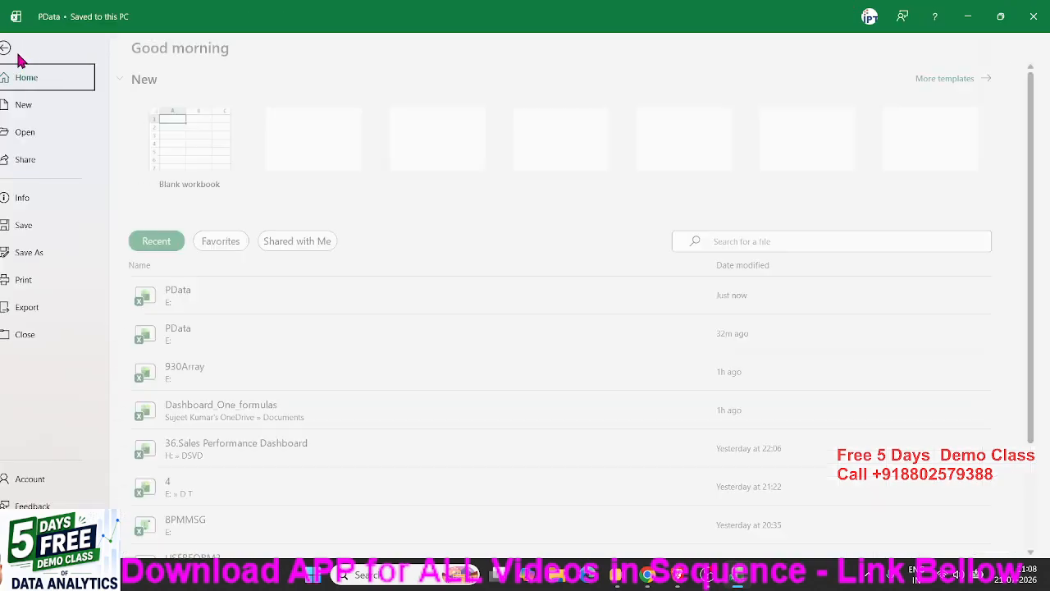
Open the COM Add-ins list from Excel Options and confirm it with Microsoft Power Pivot for Excel enabled.
{"action": "left_click", "coordinate": [20, 43]}
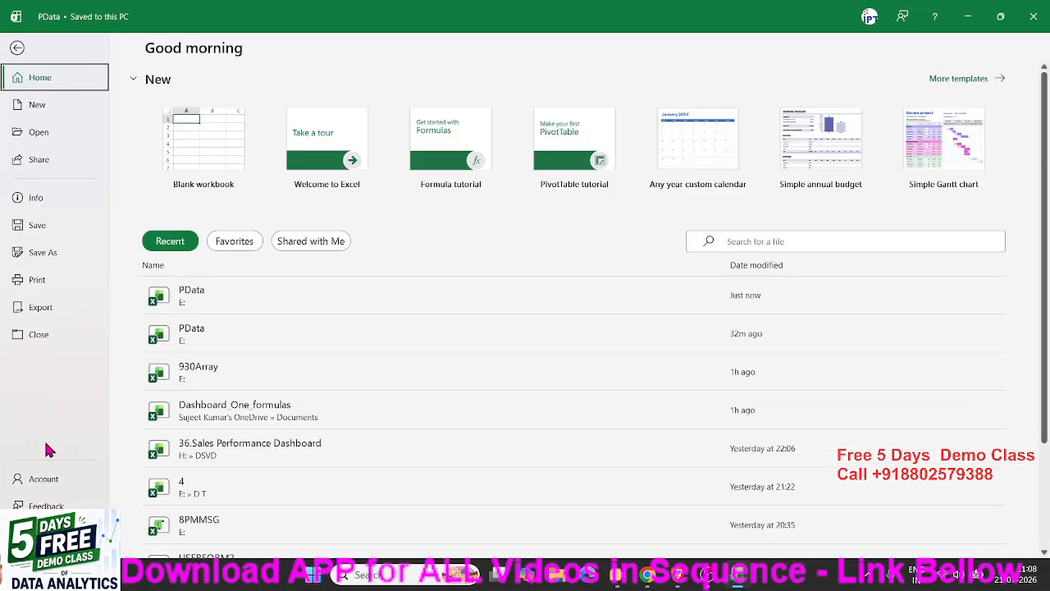
{"action": "left_click", "coordinate": [41, 534]}
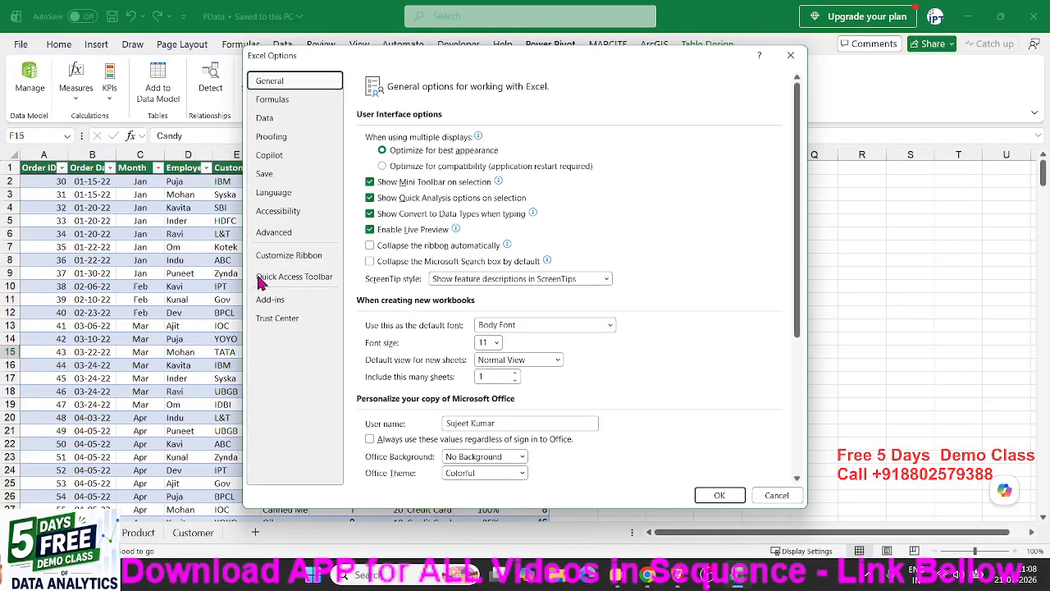
{"action": "left_click", "coordinate": [264, 302]}
{"action": "left_click", "coordinate": [458, 468]}
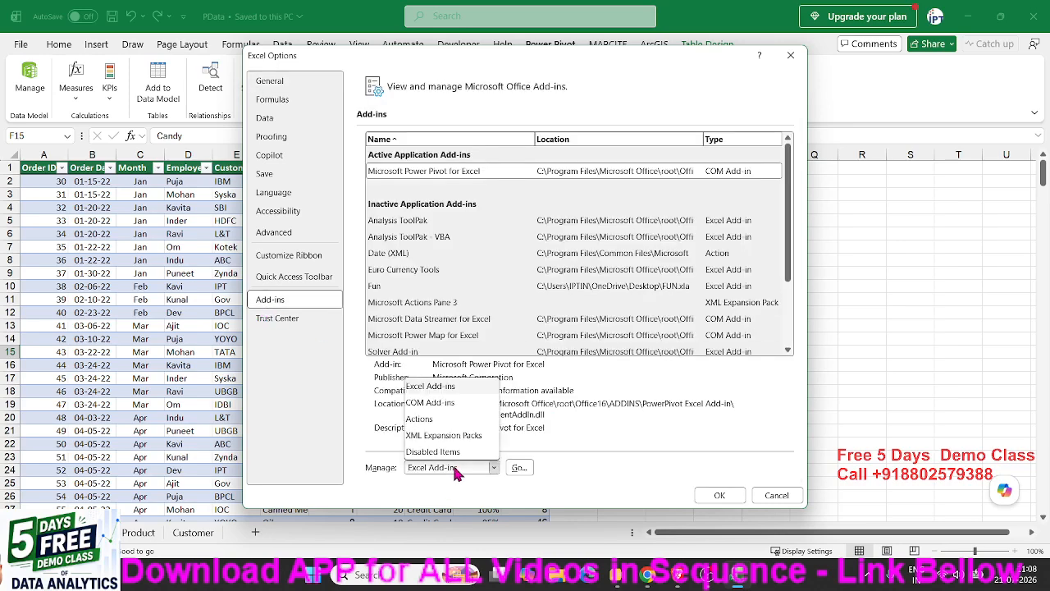
{"action": "left_click", "coordinate": [441, 403]}
{"action": "left_click", "coordinate": [519, 467]}
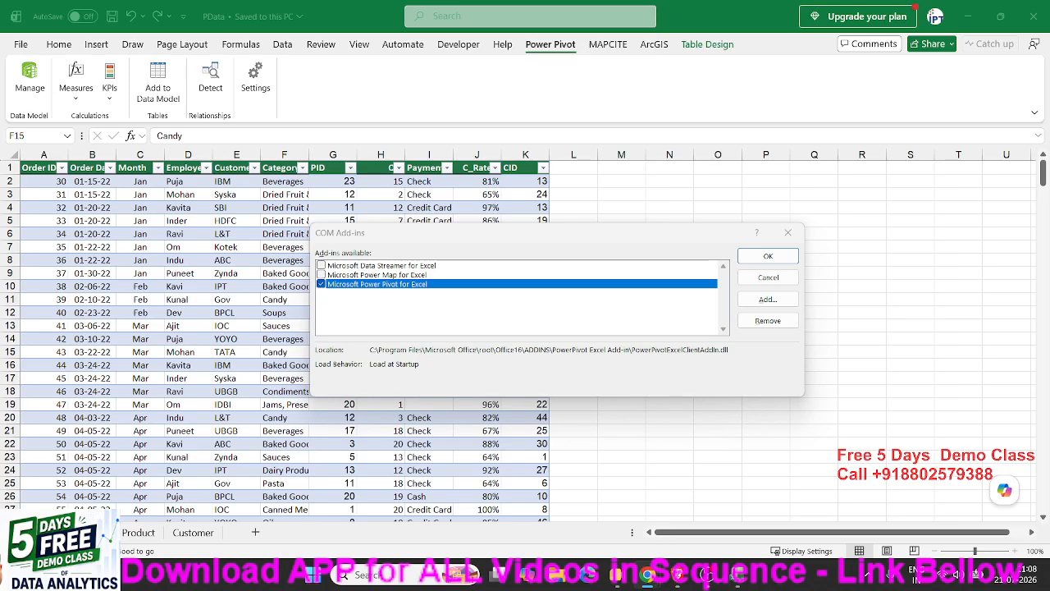
{"action": "left_click", "coordinate": [778, 271]}
{"action": "left_click", "coordinate": [776, 261]}
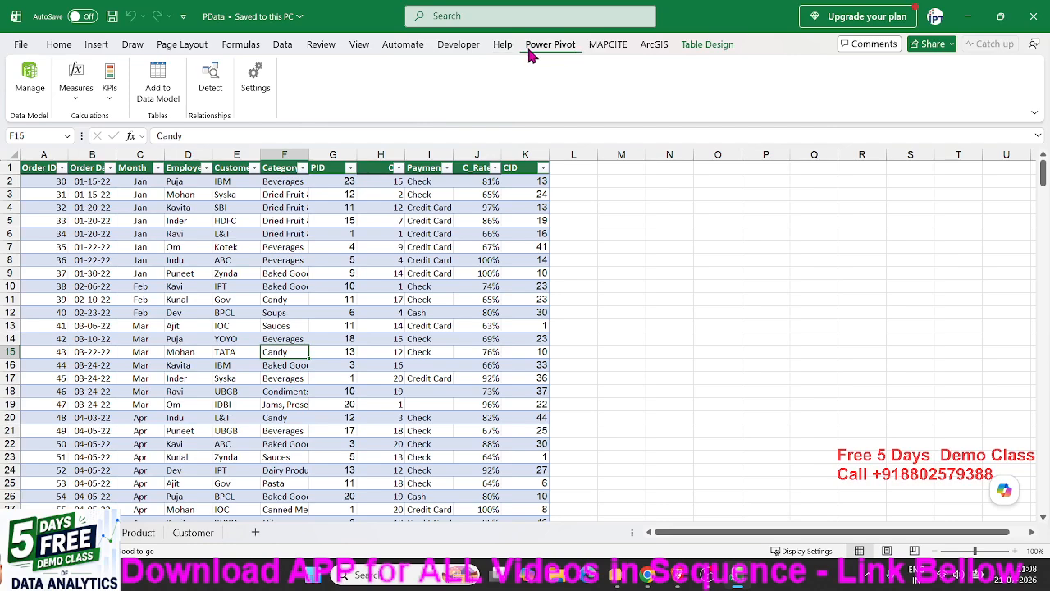
Go through the Product, Customer and order sheets and open the Power Pivot data model window.
{"action": "left_click", "coordinate": [504, 46]}
{"action": "left_click", "coordinate": [550, 46]}
{"action": "left_click", "coordinate": [137, 531]}
{"action": "left_click", "coordinate": [197, 533]}
{"action": "left_click", "coordinate": [91, 533]}
{"action": "left_click", "coordinate": [75, 392]}
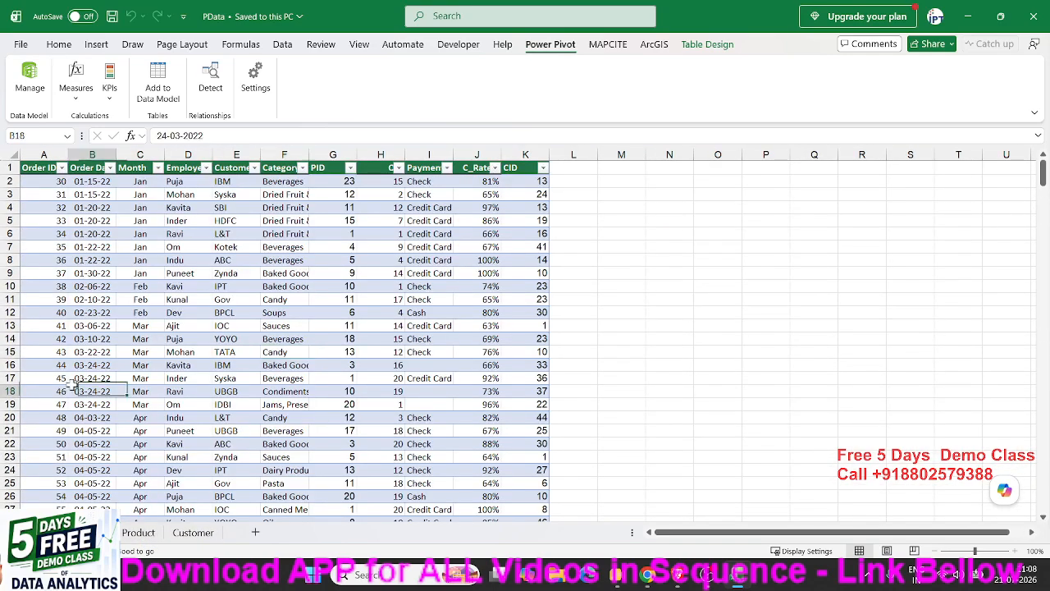
{"action": "left_click", "coordinate": [33, 97]}
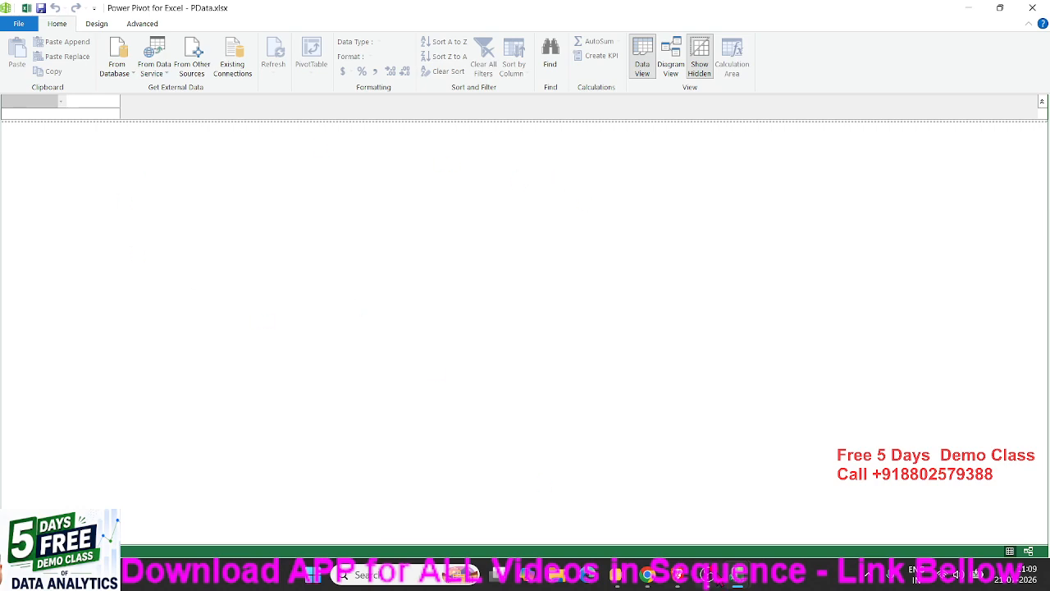
Switch back to the PData workbook and look over the Product and Customer sheets, ending on the order table.
{"action": "mouse_move", "coordinate": [738, 576]}
{"action": "left_click", "coordinate": [706, 519]}
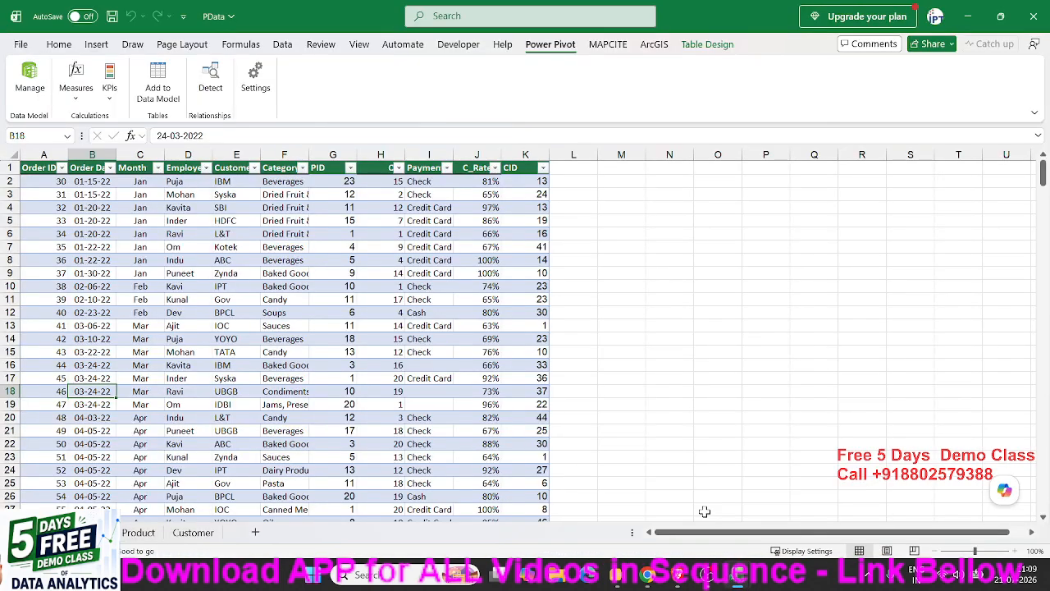
{"action": "left_click", "coordinate": [137, 533]}
{"action": "left_click", "coordinate": [194, 533]}
{"action": "left_click", "coordinate": [140, 534]}
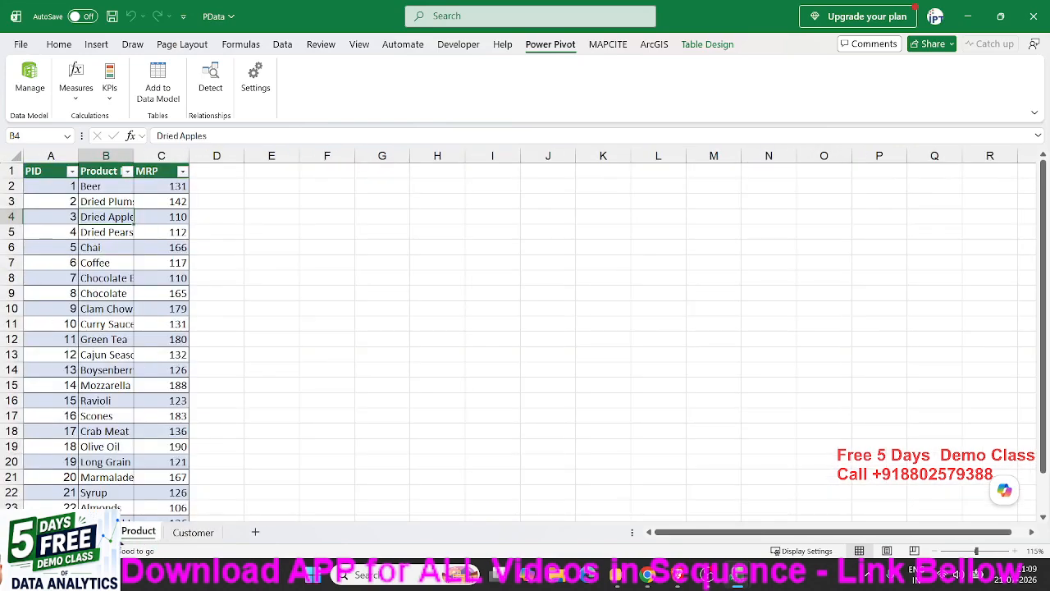
{"action": "left_click", "coordinate": [98, 533]}
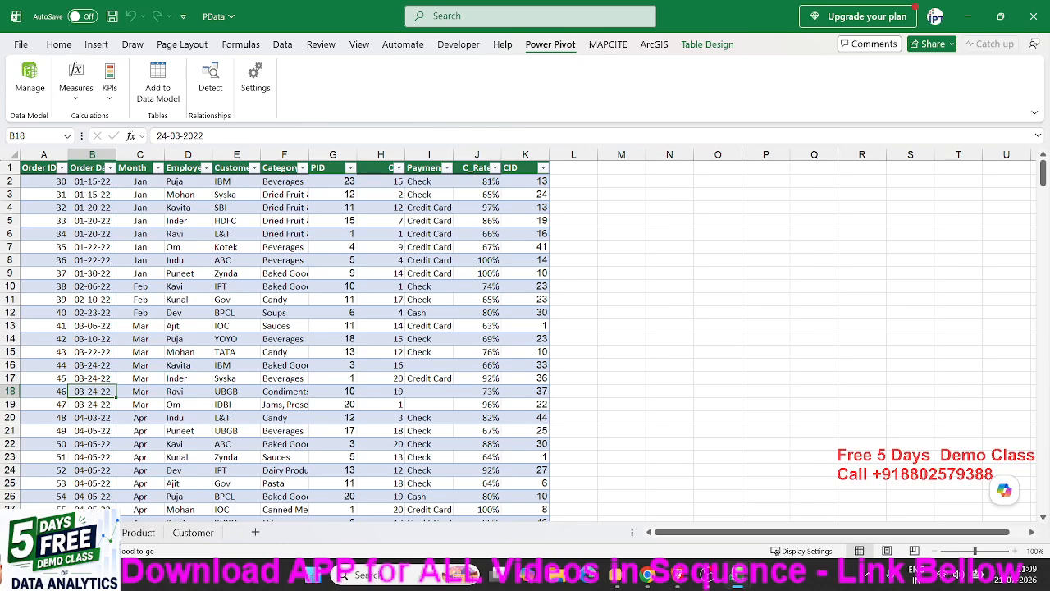
Add the order table to the data model and return to the PData workbook.
{"action": "left_click", "coordinate": [195, 246]}
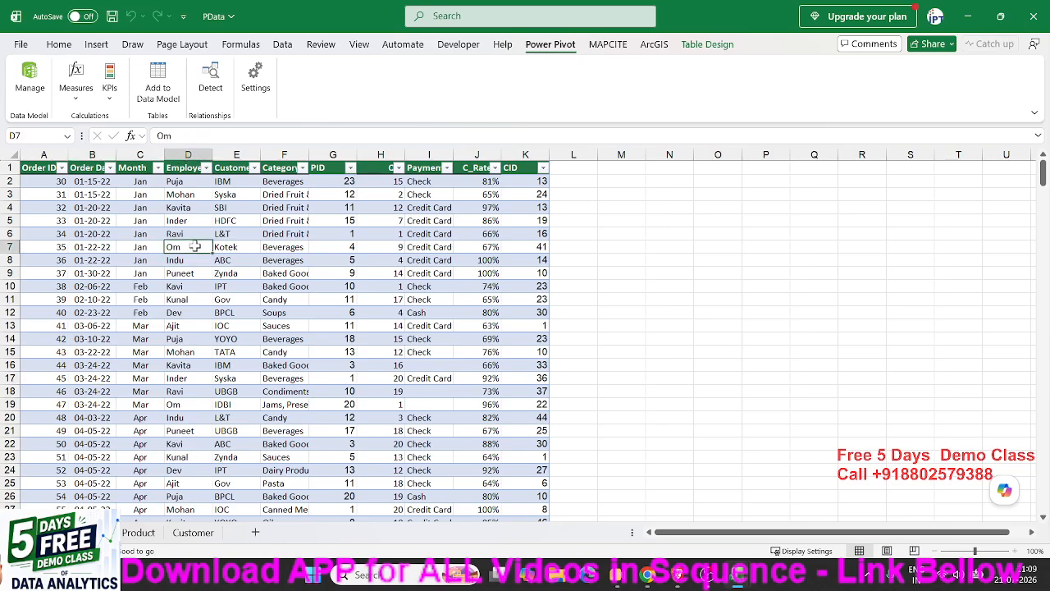
{"action": "left_click", "coordinate": [159, 100]}
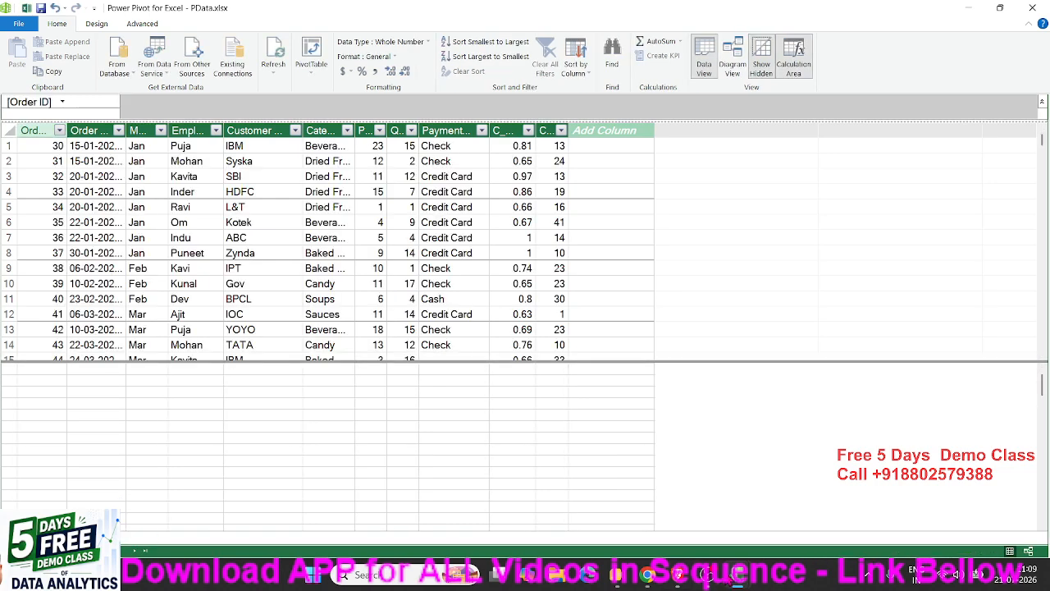
{"action": "mouse_move", "coordinate": [735, 576]}
{"action": "left_click", "coordinate": [711, 529]}
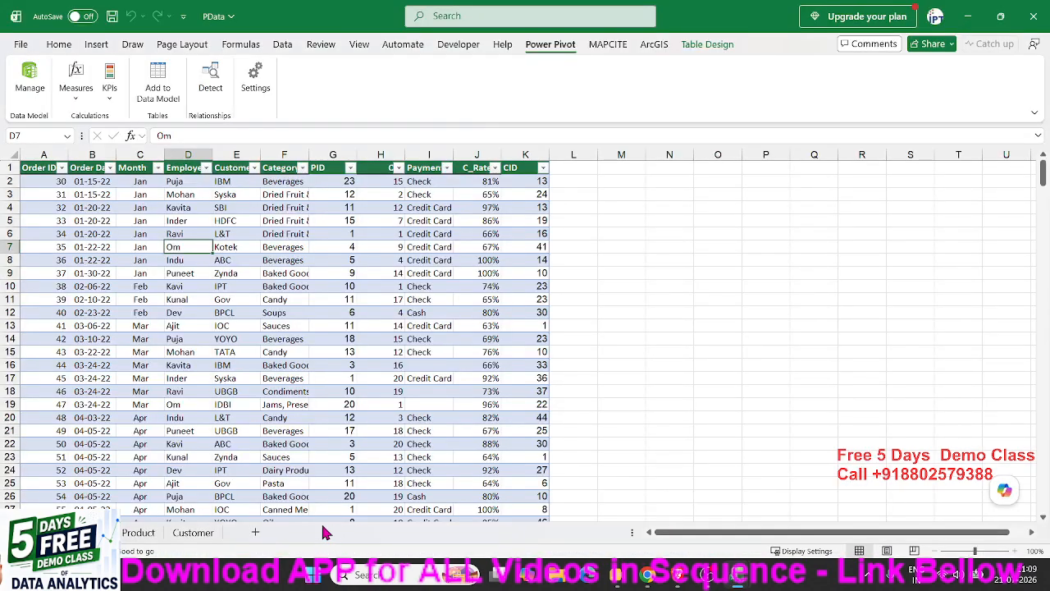
Add the Product sheet's table to the data model and switch back to the PData workbook.
{"action": "left_click", "coordinate": [139, 532]}
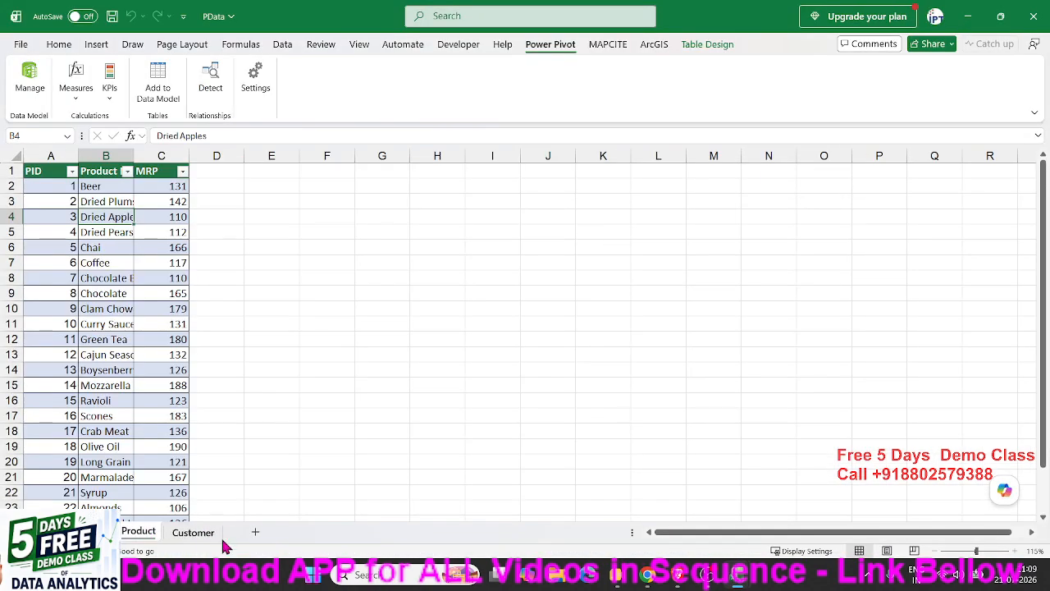
{"action": "left_click", "coordinate": [92, 309]}
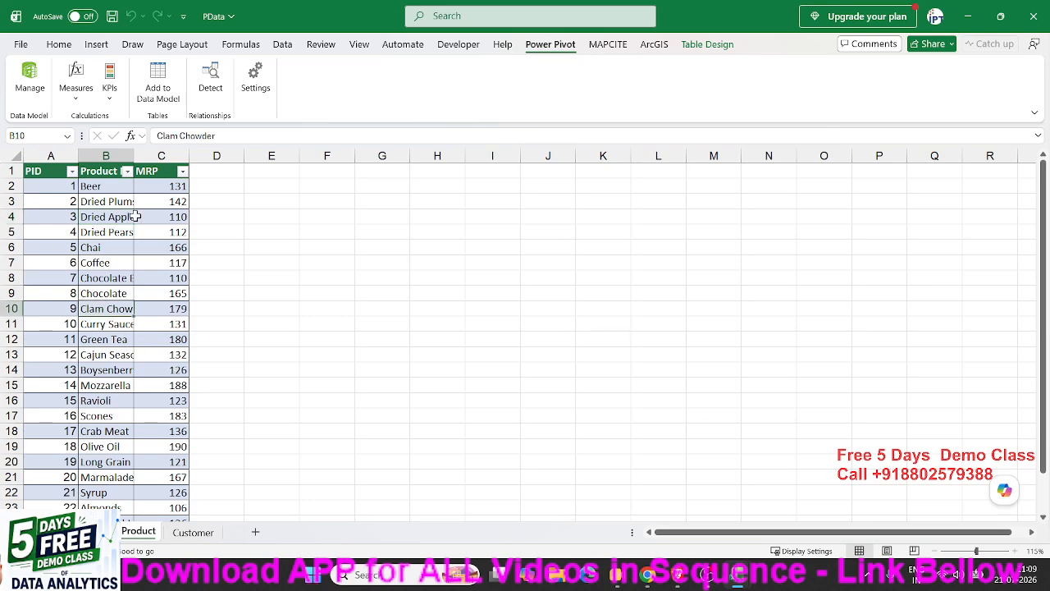
{"action": "left_click", "coordinate": [156, 106]}
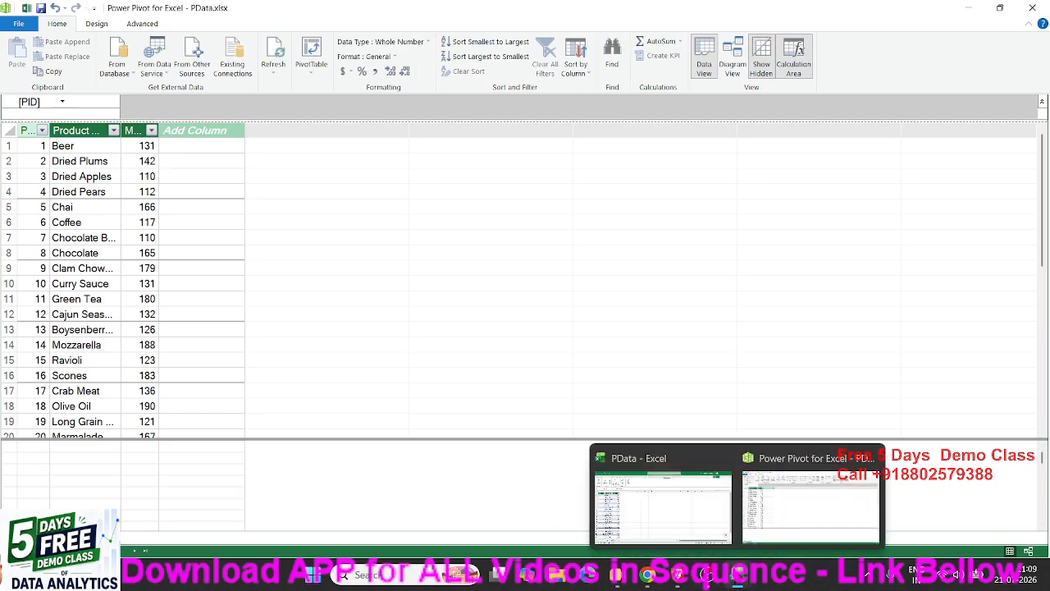
{"action": "left_click", "coordinate": [661, 503]}
Add the Customer sheet's table to the data model.
{"action": "left_click", "coordinate": [195, 532]}
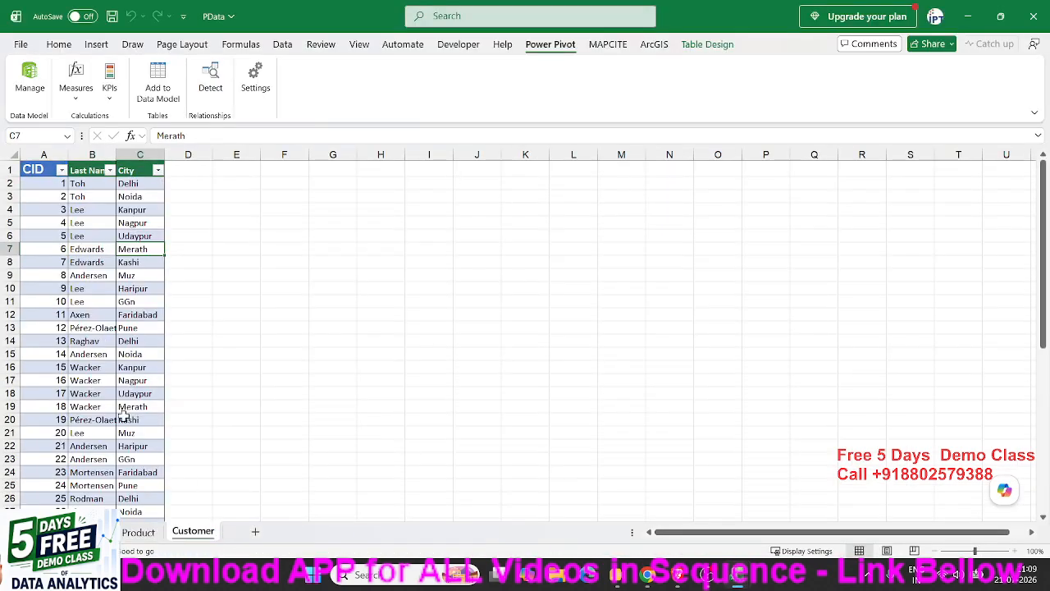
{"action": "left_click", "coordinate": [75, 301]}
{"action": "left_click", "coordinate": [157, 78]}
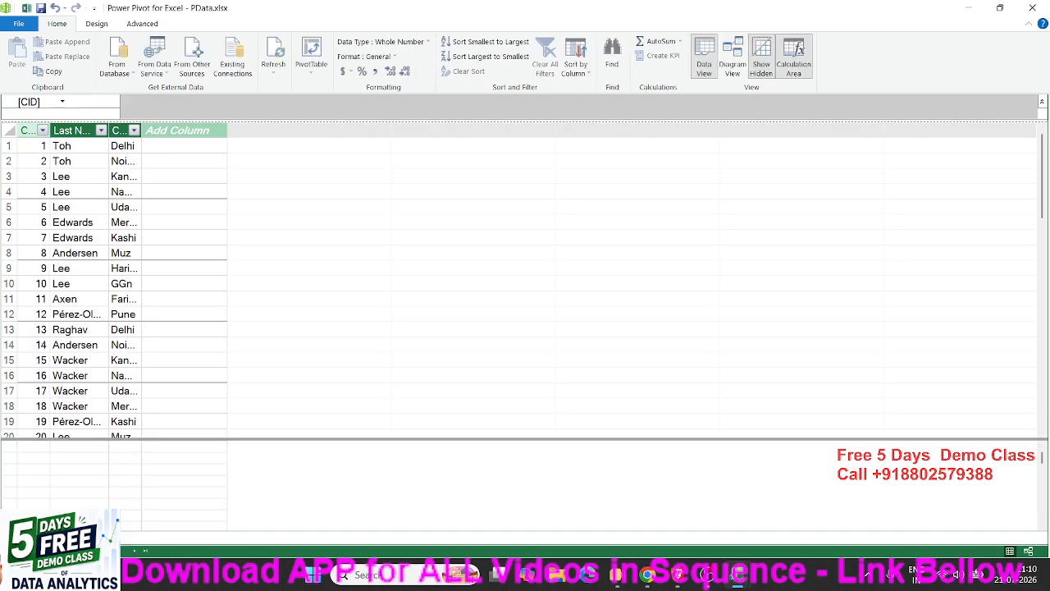
Look through the Sales, Product and Customer tables in the Power Pivot data model, ending on the Sales table.
{"action": "left_click", "coordinate": [26, 537]}
{"action": "left_click", "coordinate": [57, 538]}
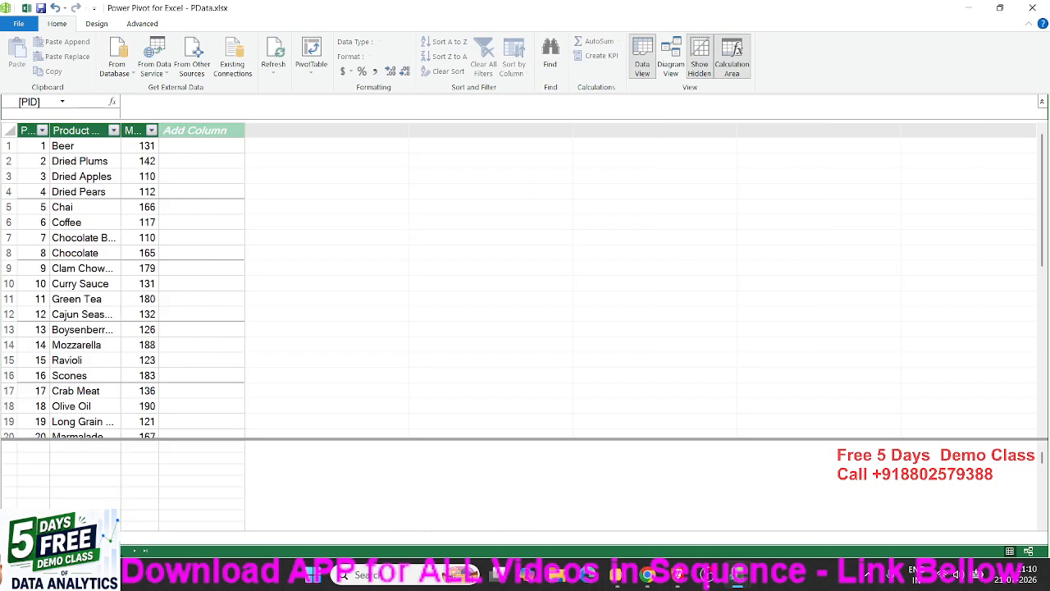
{"action": "left_click", "coordinate": [86, 539]}
{"action": "left_click", "coordinate": [24, 538]}
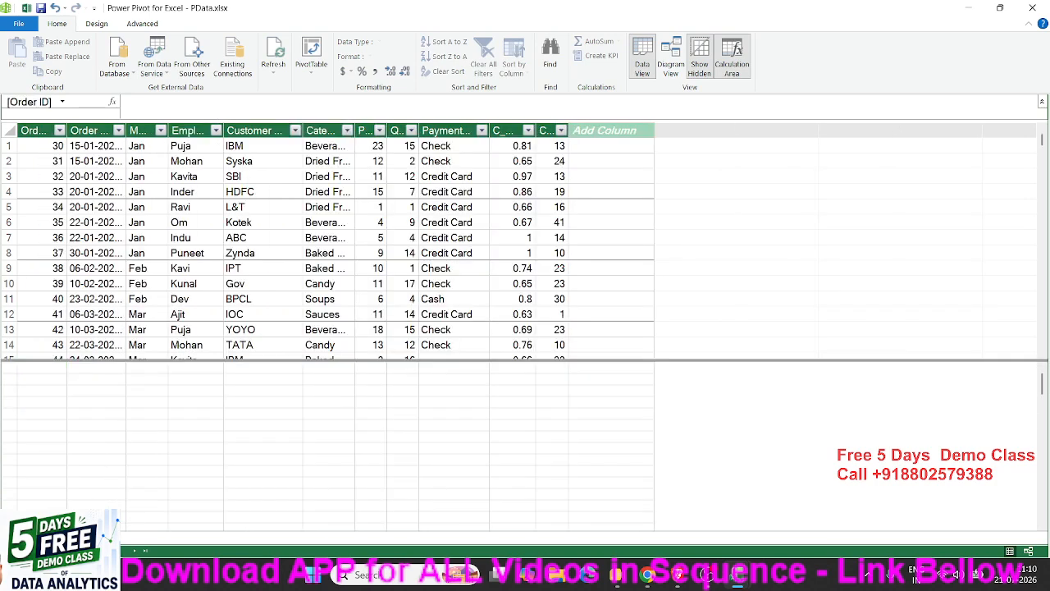
{"action": "left_click", "coordinate": [57, 538]}
{"action": "left_click", "coordinate": [86, 538]}
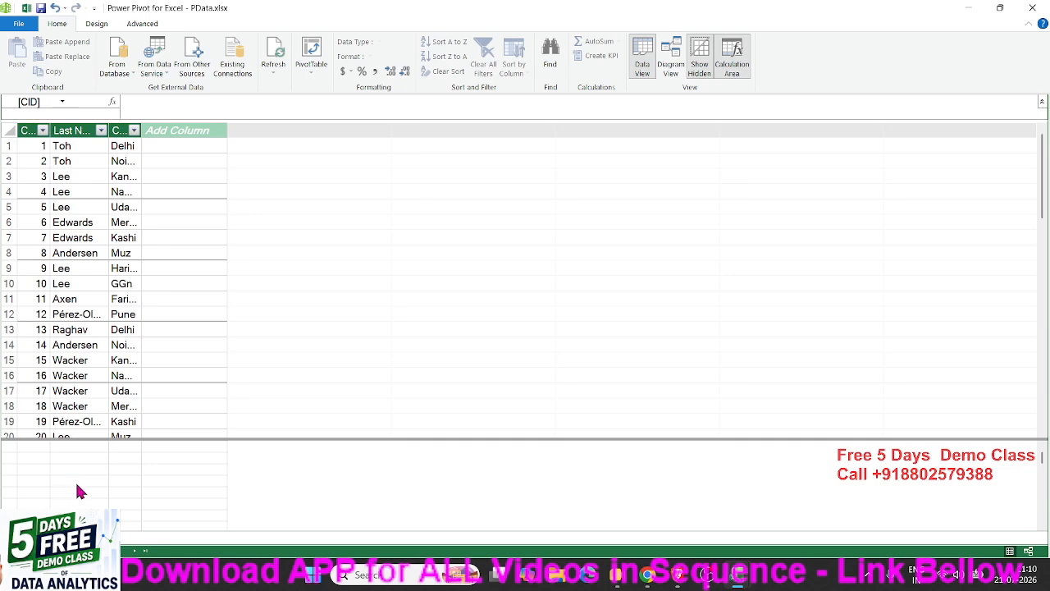
{"action": "left_click", "coordinate": [25, 538]}
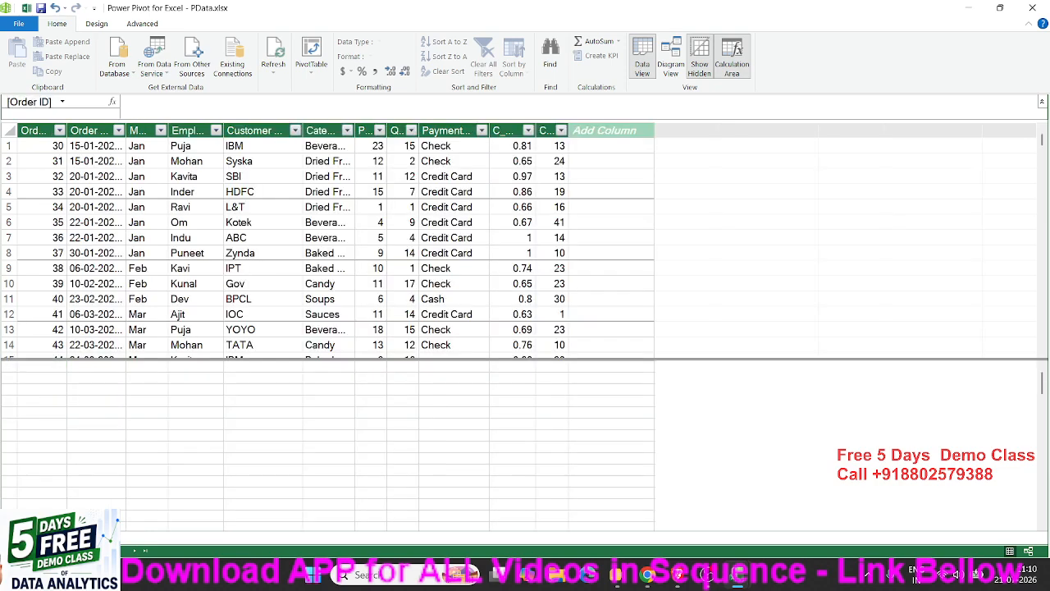
{"action": "left_click", "coordinate": [62, 538]}
{"action": "left_click", "coordinate": [98, 538]}
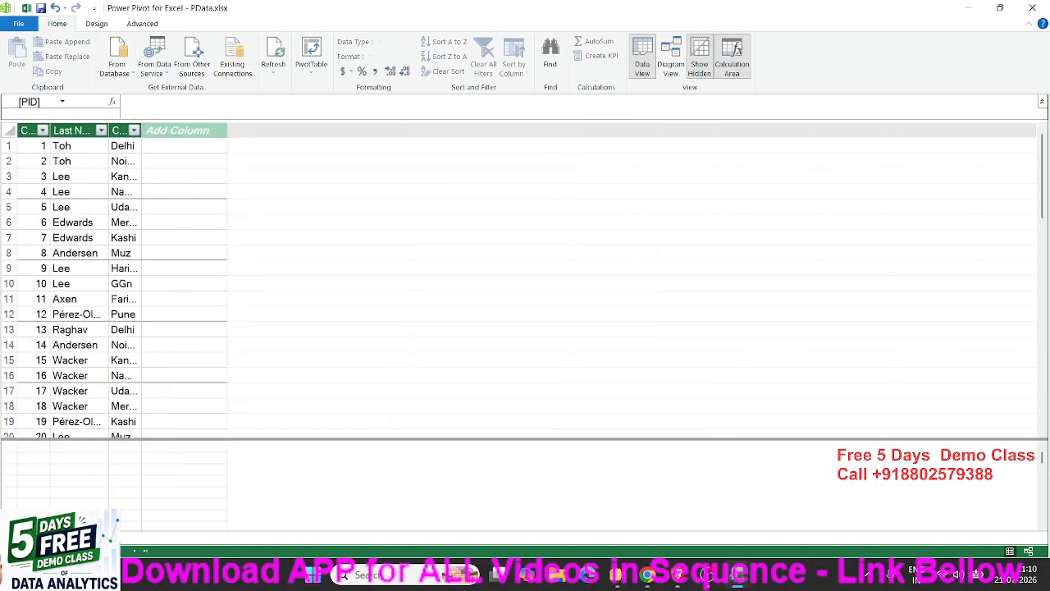
{"action": "left_click", "coordinate": [62, 538]}
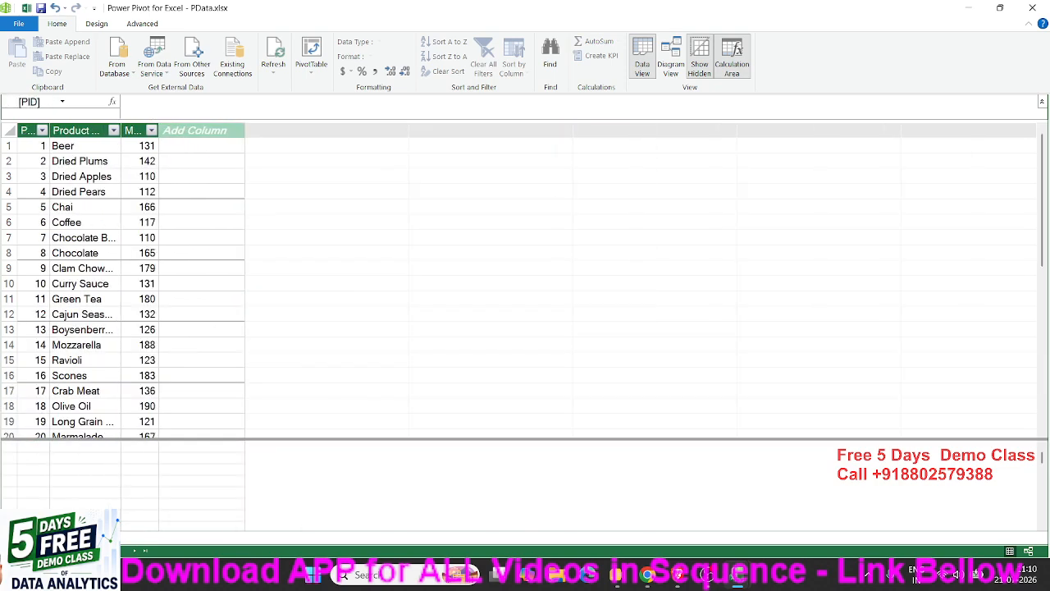
{"action": "left_click", "coordinate": [25, 538]}
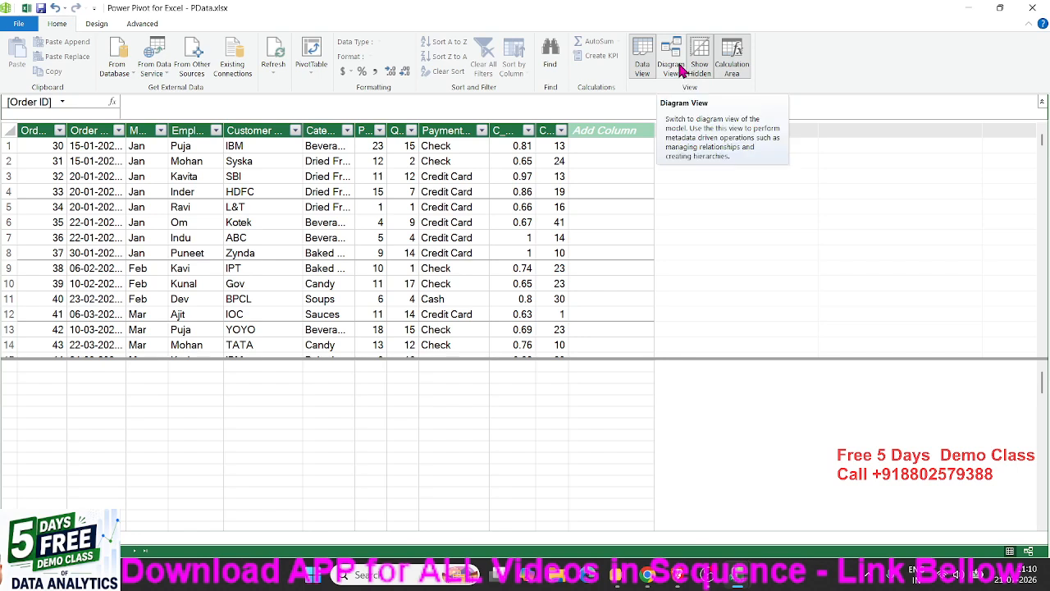
Show the model in Diagram View and arrange the tables with Sales between Product and Customer.
{"action": "key", "text": "ctrl"}
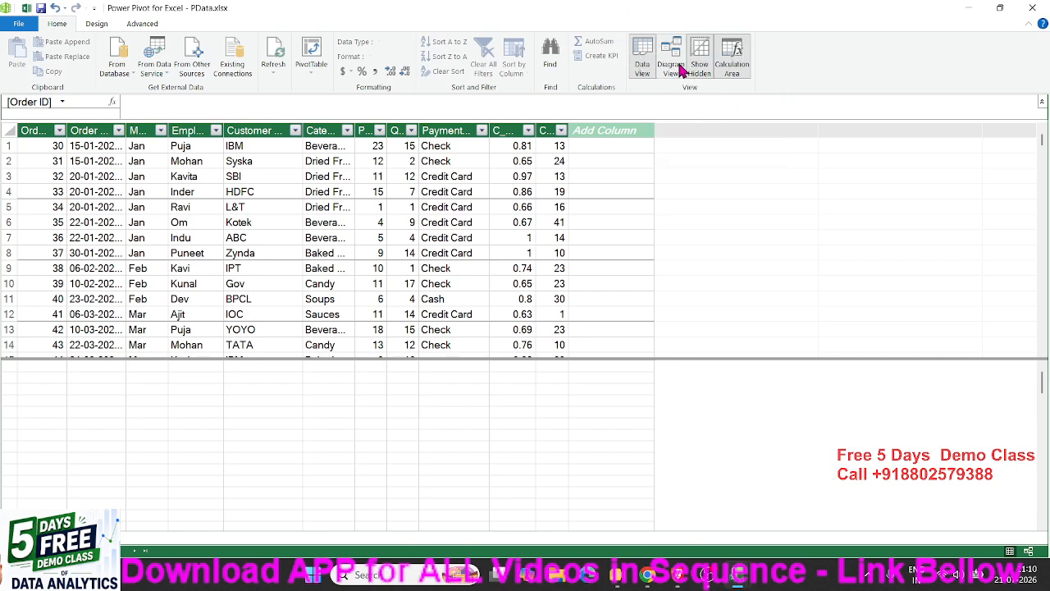
{"action": "left_click", "coordinate": [679, 70]}
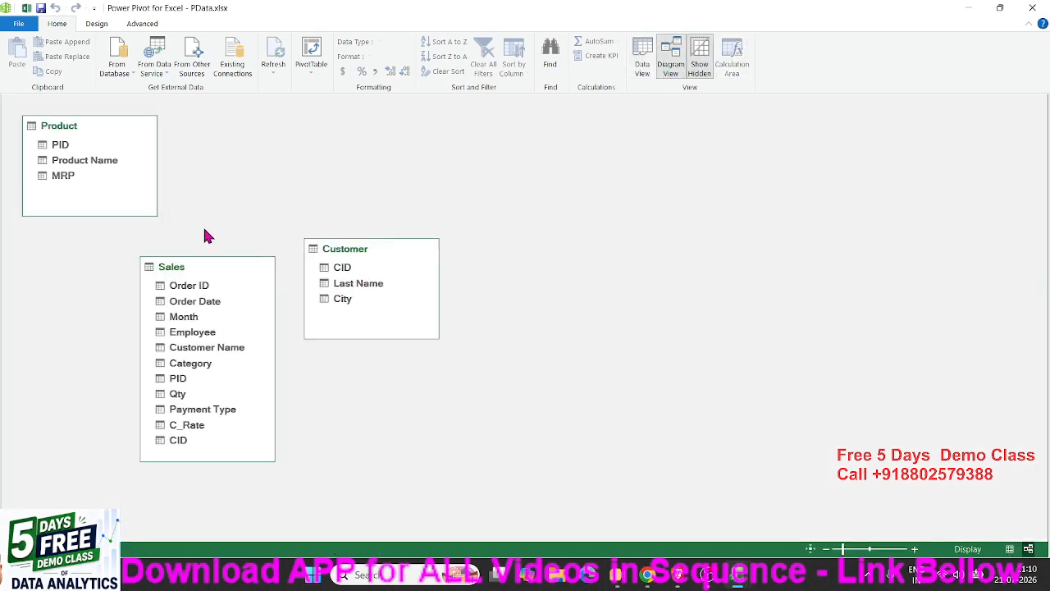
{"action": "left_click_drag", "start_coordinate": [370, 237], "coordinate": [524, 151]}
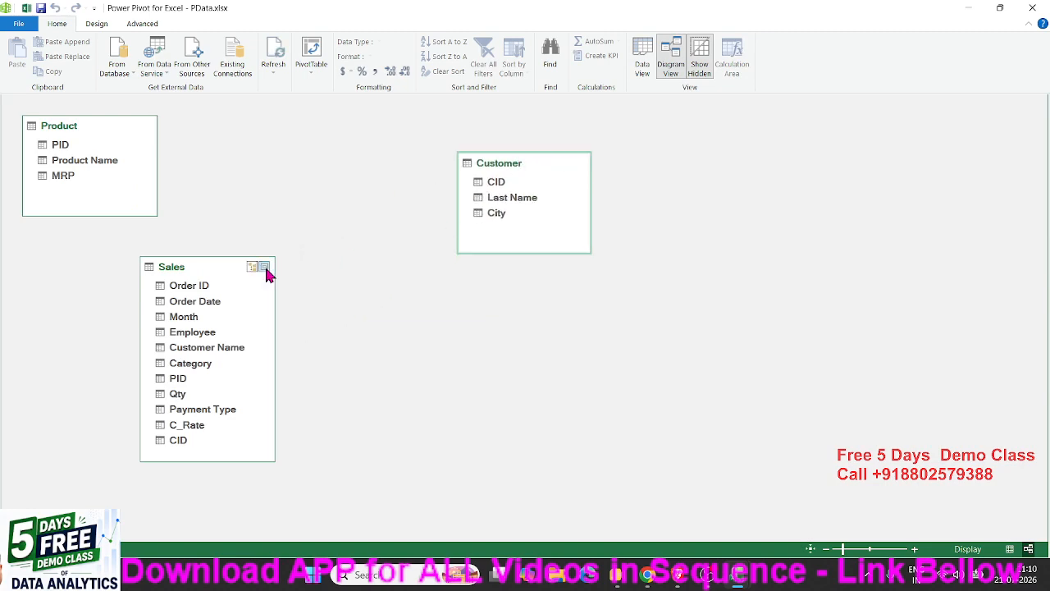
{"action": "left_click_drag", "start_coordinate": [229, 270], "coordinate": [300, 190]}
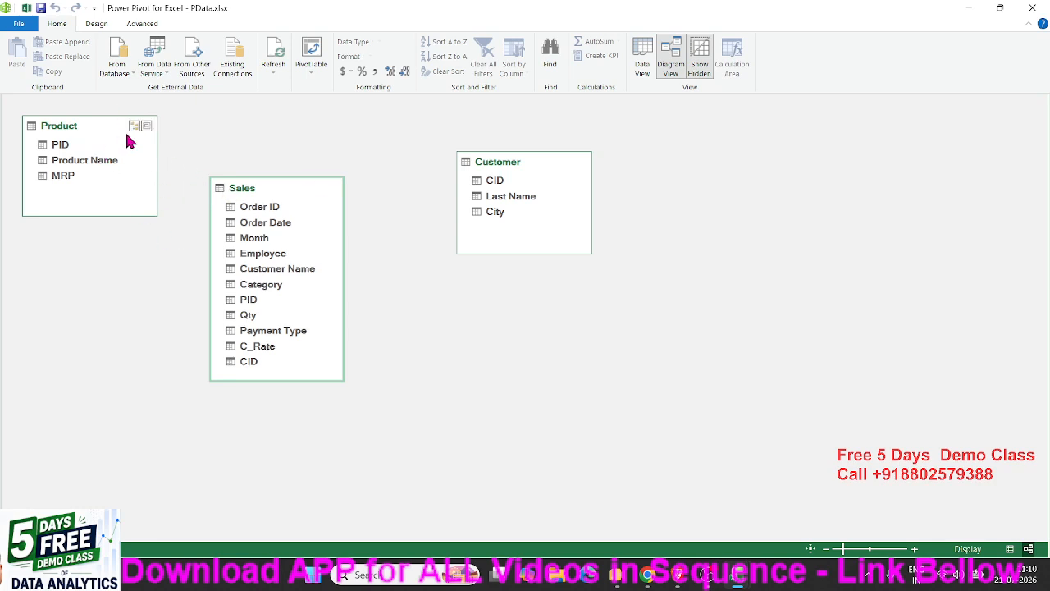
Create relationships from Sales PID to Product PID and from Sales CID to Customer CID.
{"action": "left_click", "coordinate": [254, 303]}
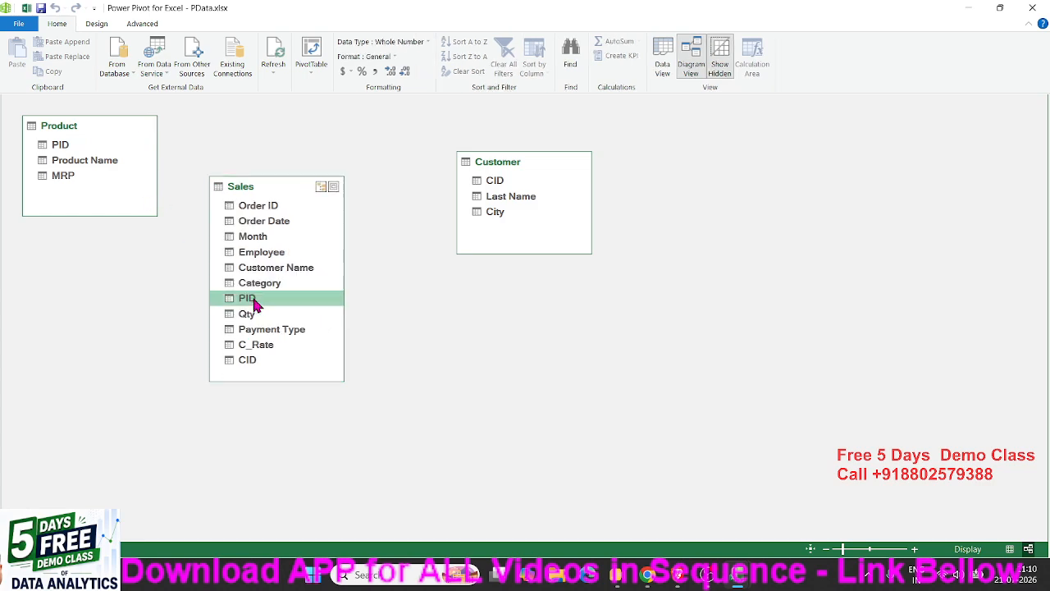
{"action": "left_click_drag", "start_coordinate": [254, 306], "coordinate": [65, 140]}
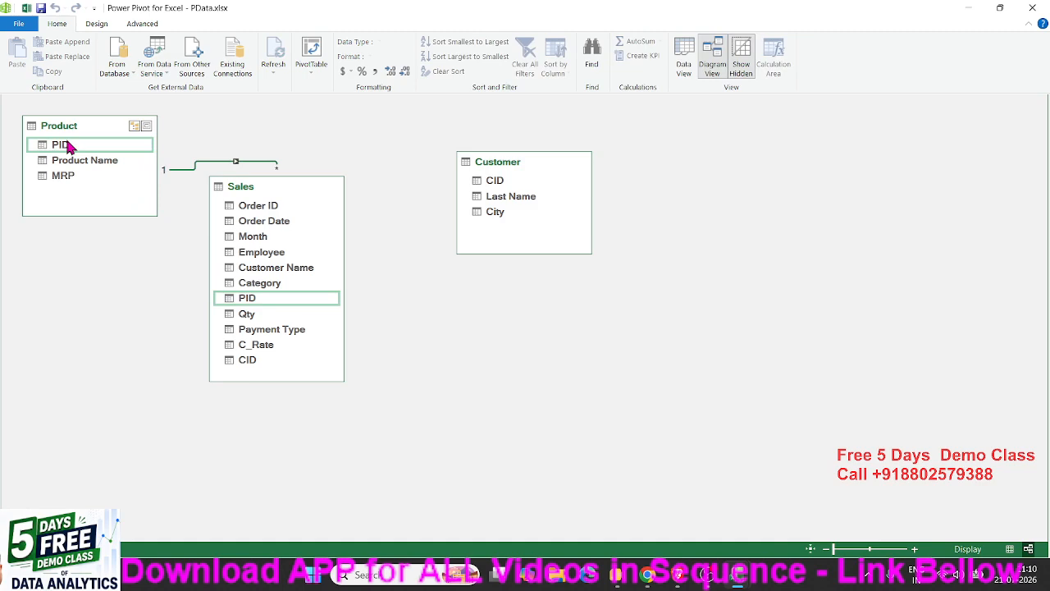
{"action": "left_click", "coordinate": [245, 365]}
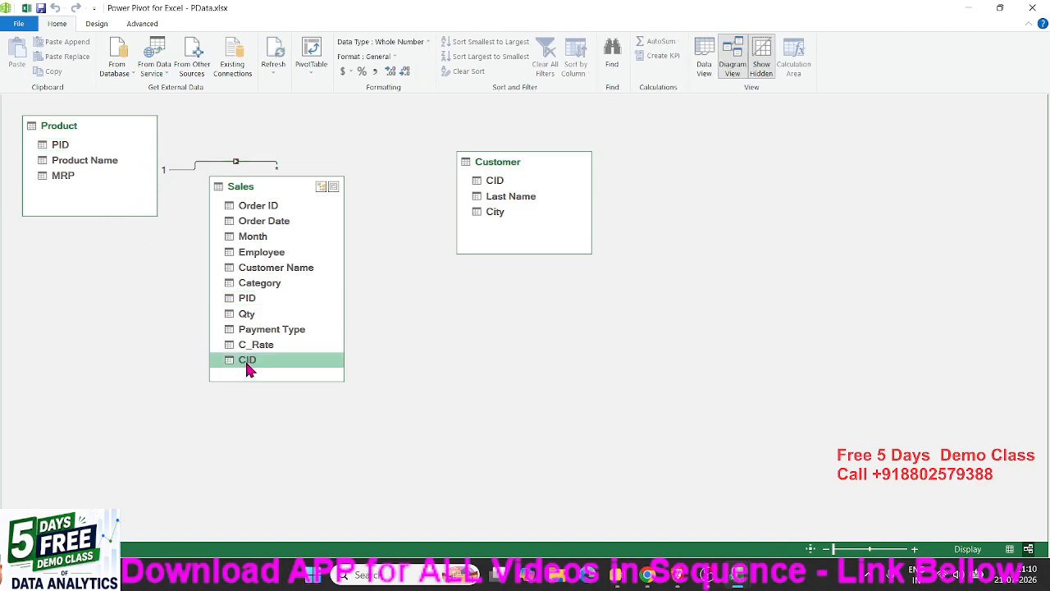
{"action": "left_click_drag", "start_coordinate": [246, 366], "coordinate": [489, 182]}
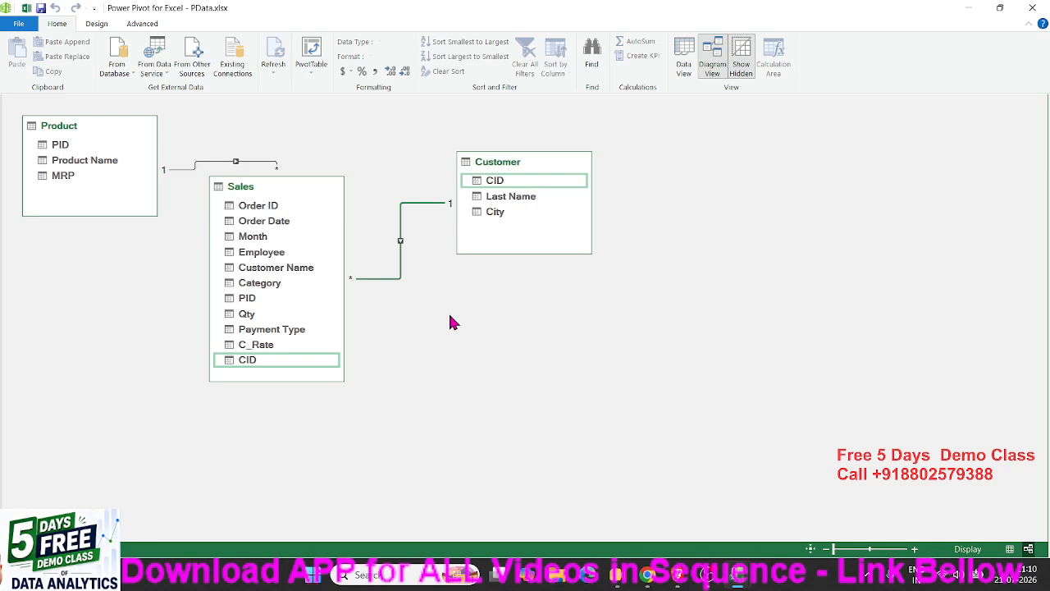
Return to Data View and insert a calculated column before Payment Type in the Sales table.
{"action": "left_click", "coordinate": [685, 72]}
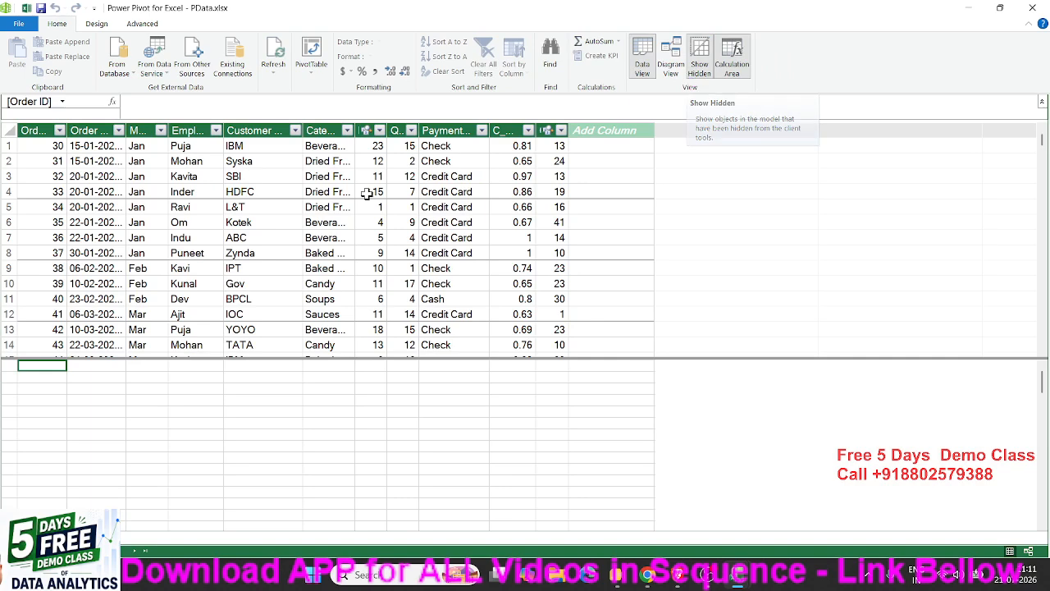
{"action": "left_click", "coordinate": [400, 161]}
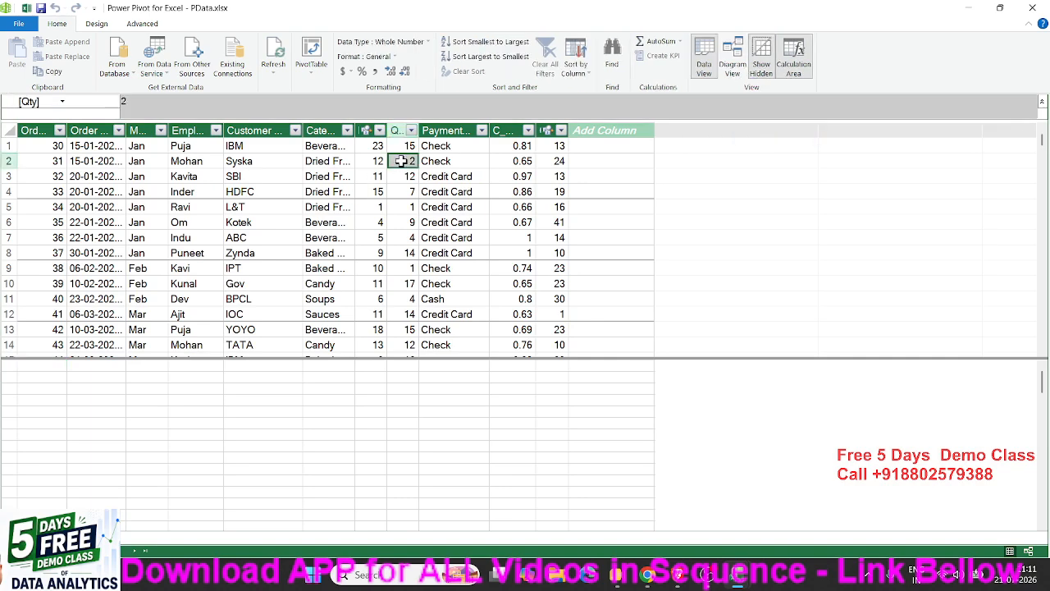
{"action": "left_click", "coordinate": [453, 167]}
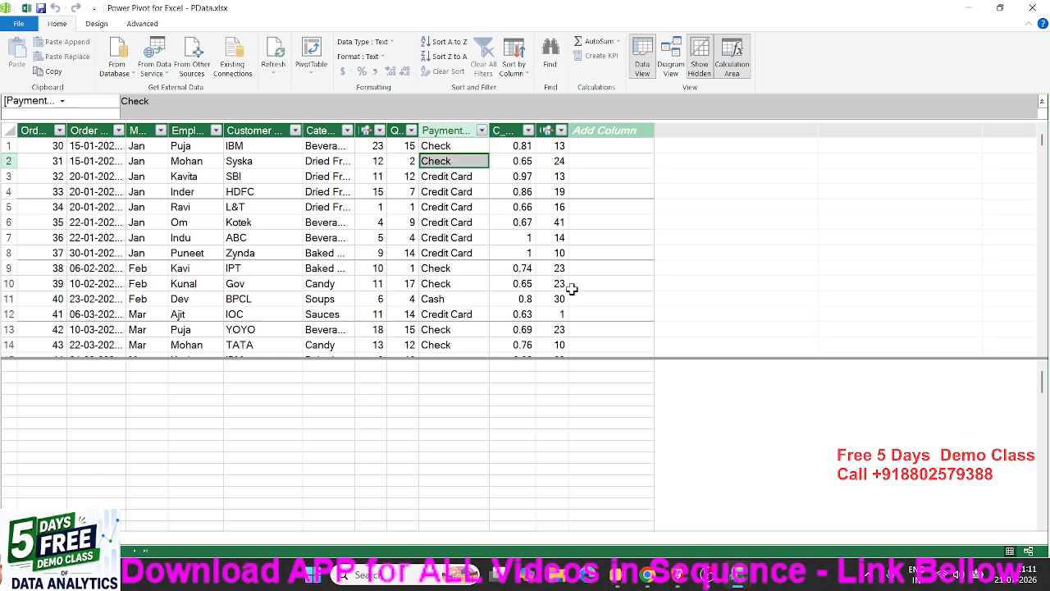
{"action": "left_click", "coordinate": [456, 132]}
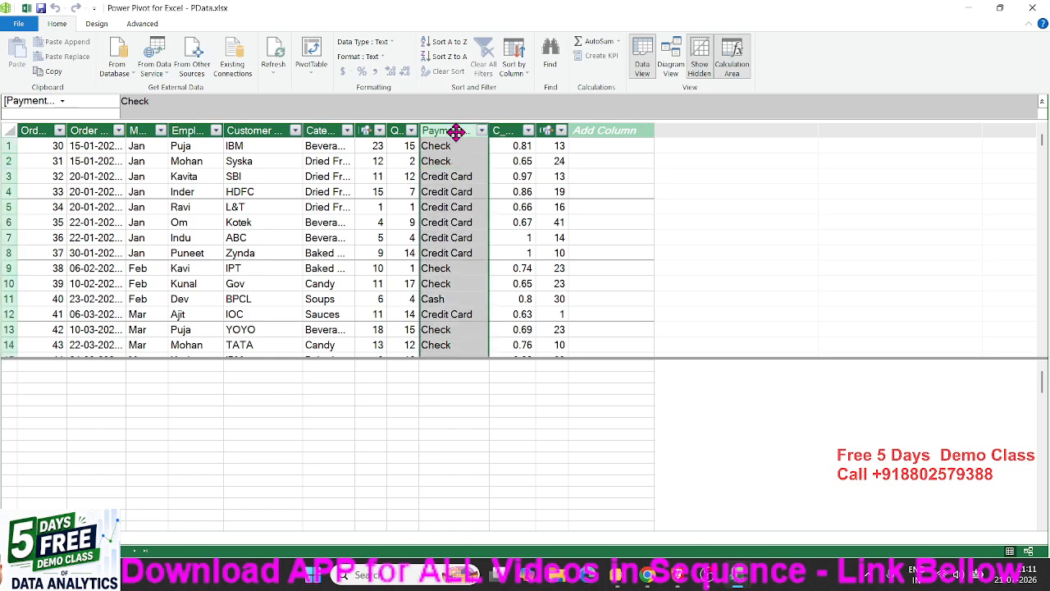
{"action": "right_click", "coordinate": [456, 131]}
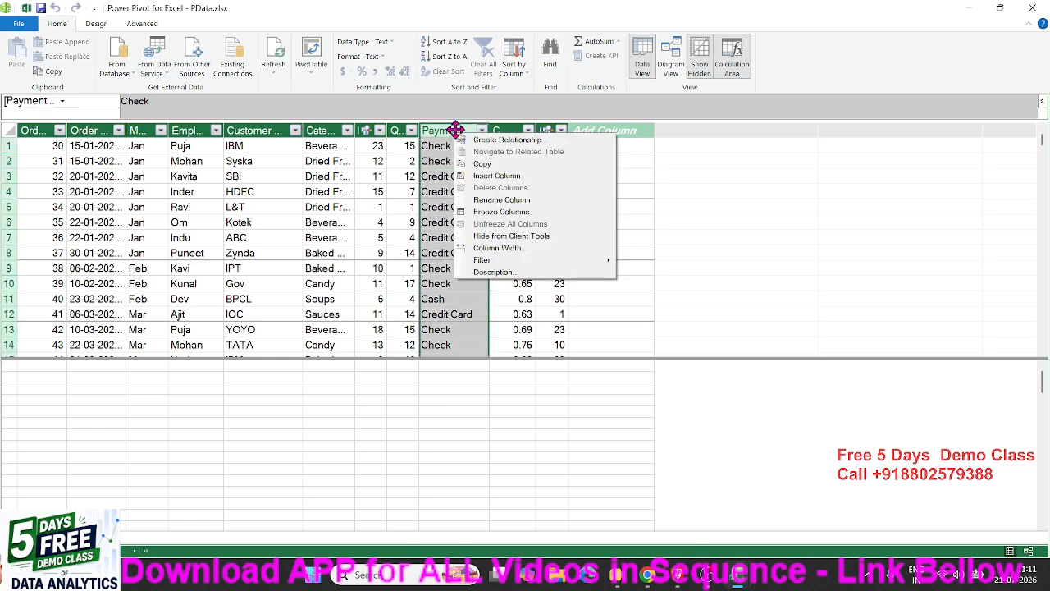
{"action": "left_click", "coordinate": [483, 177]}
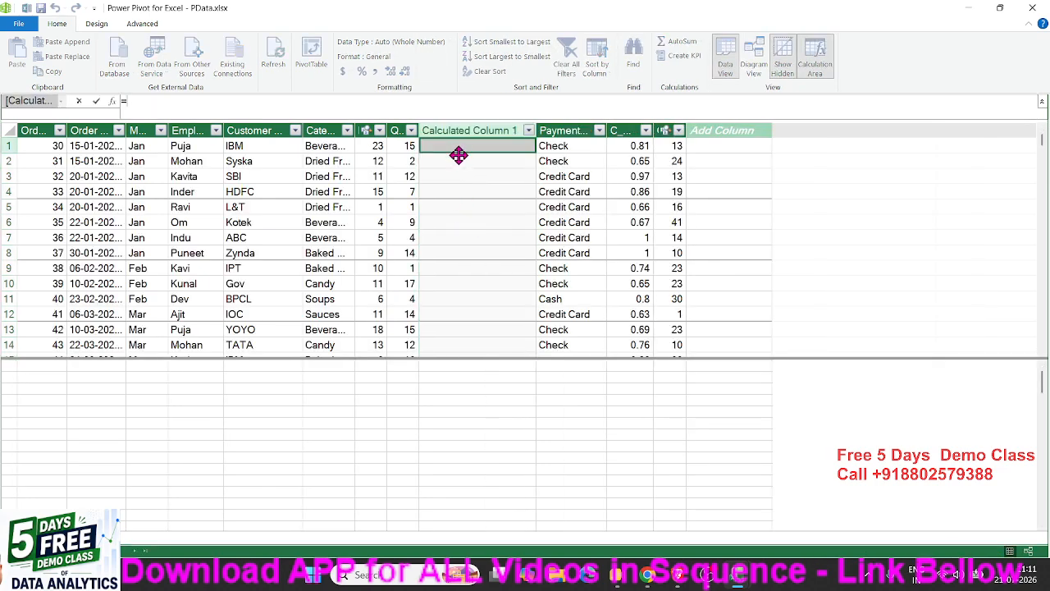
Rename the new calculated column in the Sales table as Amt.
{"action": "left_click", "coordinate": [468, 129]}
{"action": "double_click", "coordinate": [469, 131]}
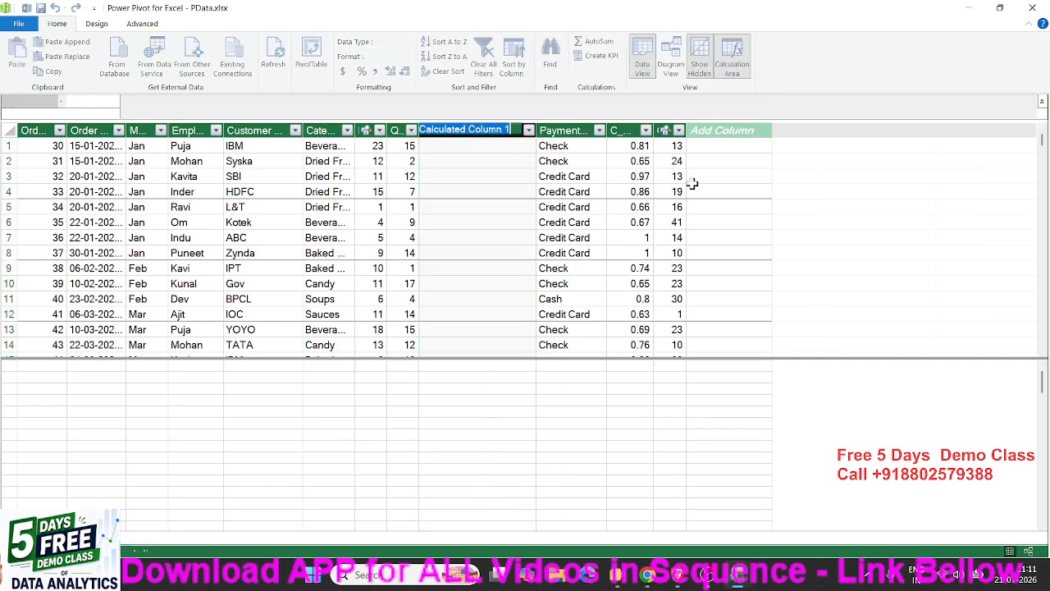
{"action": "key", "text": "BackSpace"}
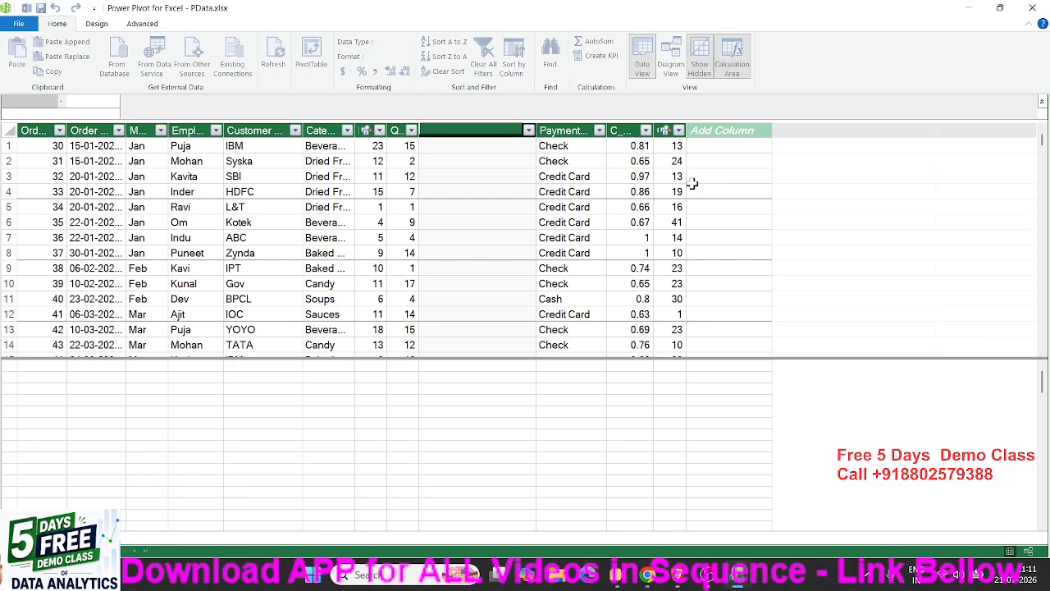
{"action": "type", "text": "Amt"}
{"action": "key", "text": "Return"}
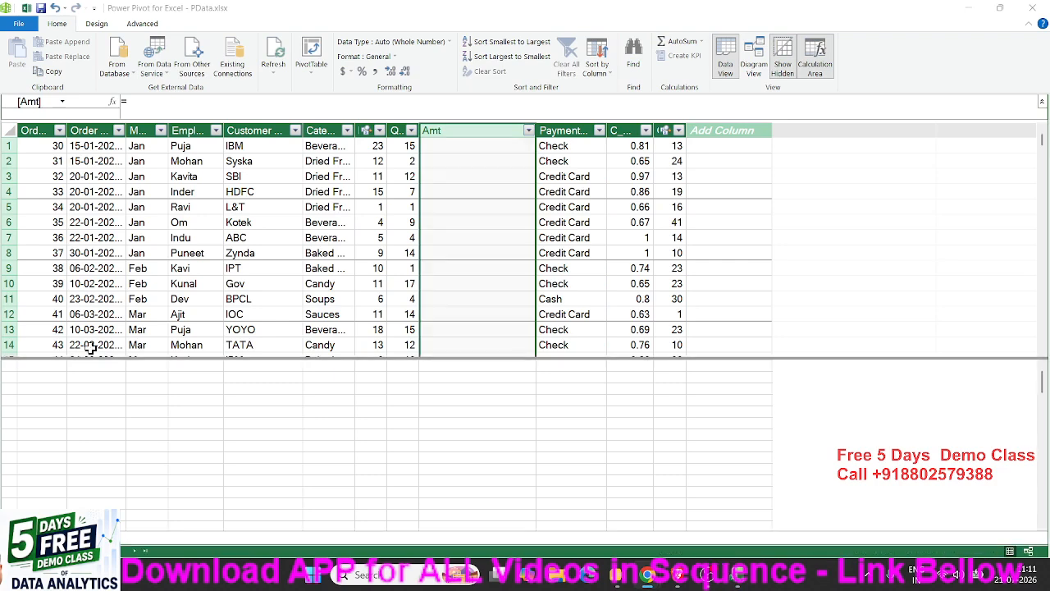
Compare the Product table's MRP column with the Sales table, ending on the first cell of the Amt column.
{"action": "left_click", "coordinate": [460, 156]}
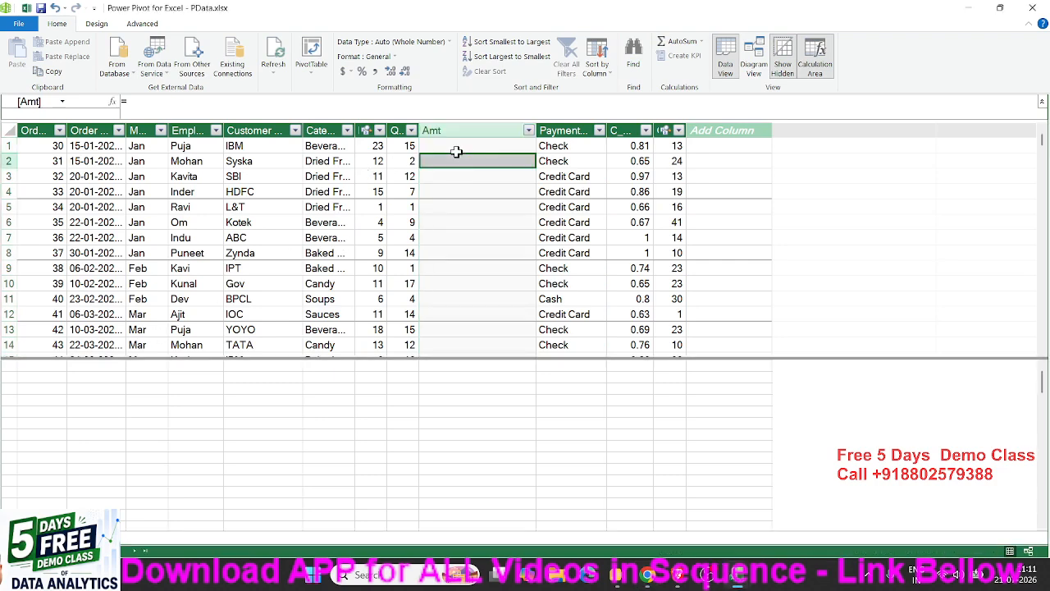
{"action": "left_click", "coordinate": [76, 538]}
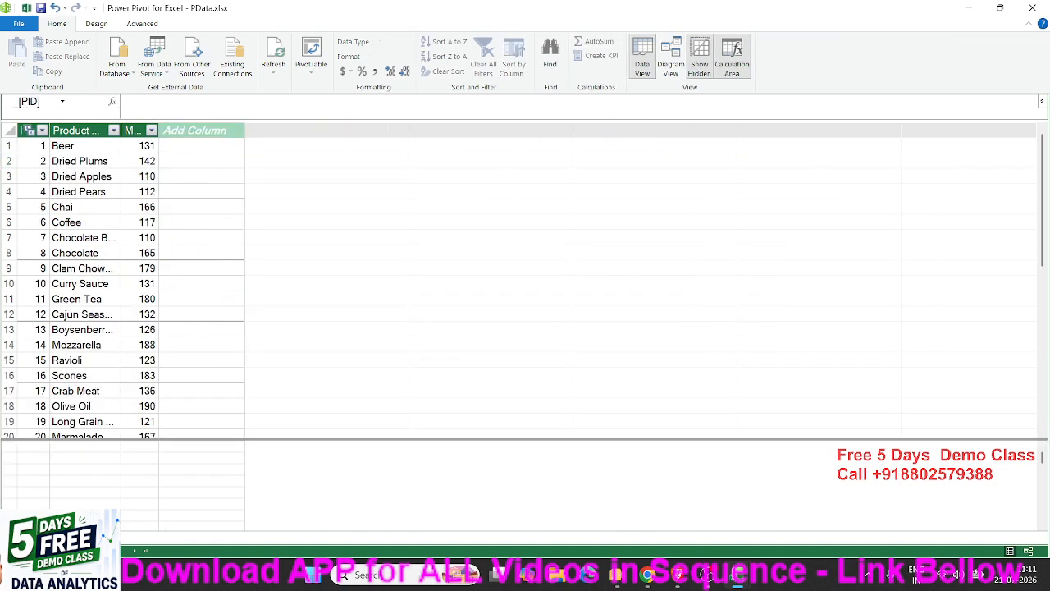
{"action": "left_click", "coordinate": [29, 538]}
{"action": "left_click", "coordinate": [75, 538]}
{"action": "left_click", "coordinate": [28, 538]}
{"action": "left_click", "coordinate": [75, 538]}
{"action": "left_click", "coordinate": [29, 538]}
{"action": "left_click", "coordinate": [463, 148]}
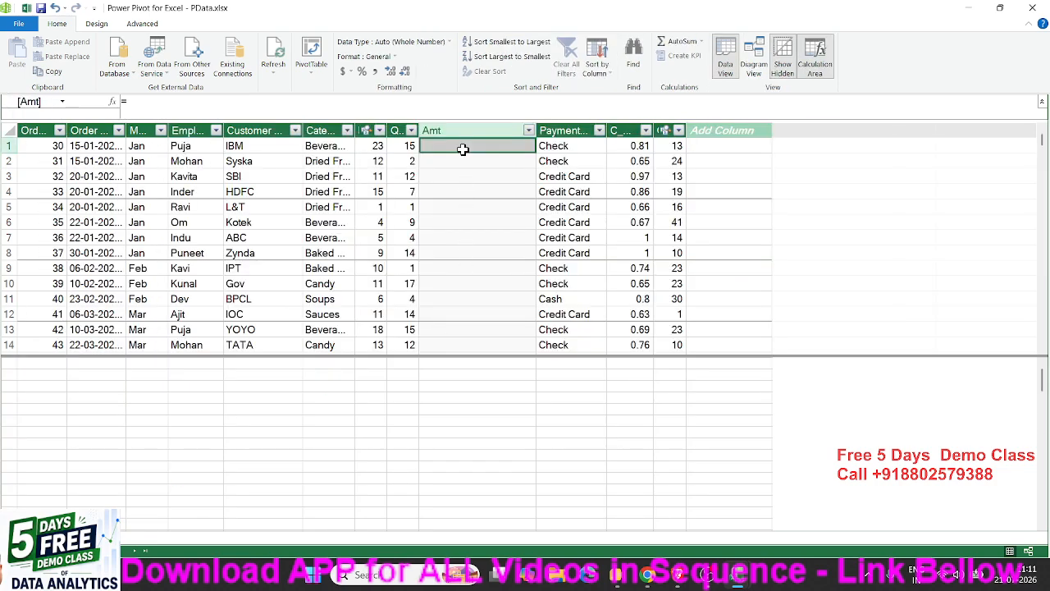
Enter the formula =RELATED('Product'[MRP]) in the Amt column of the Sales table.
{"action": "type", "text": "="}
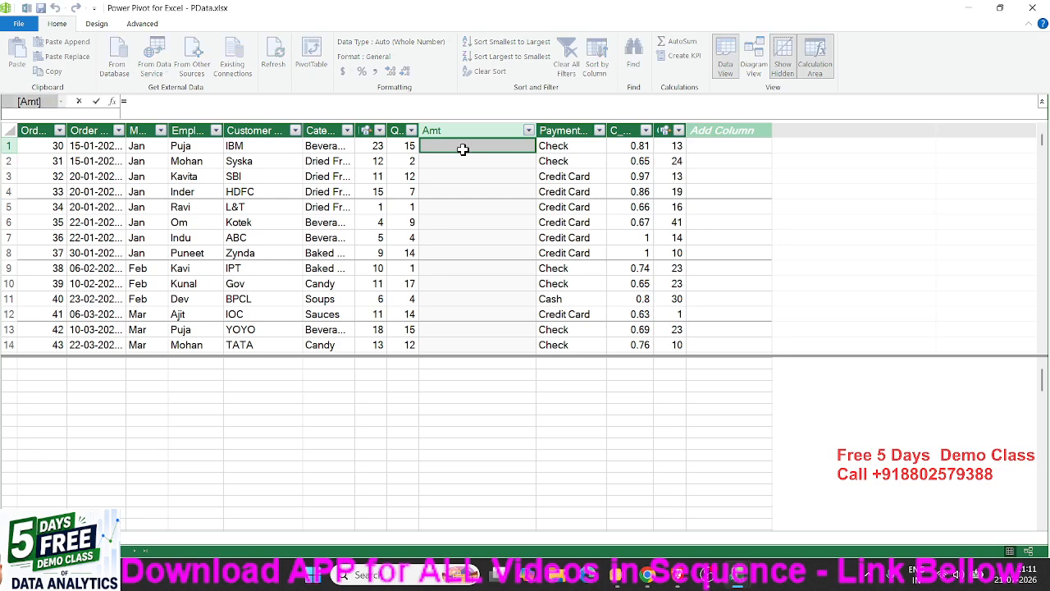
{"action": "type", "text": "re"}
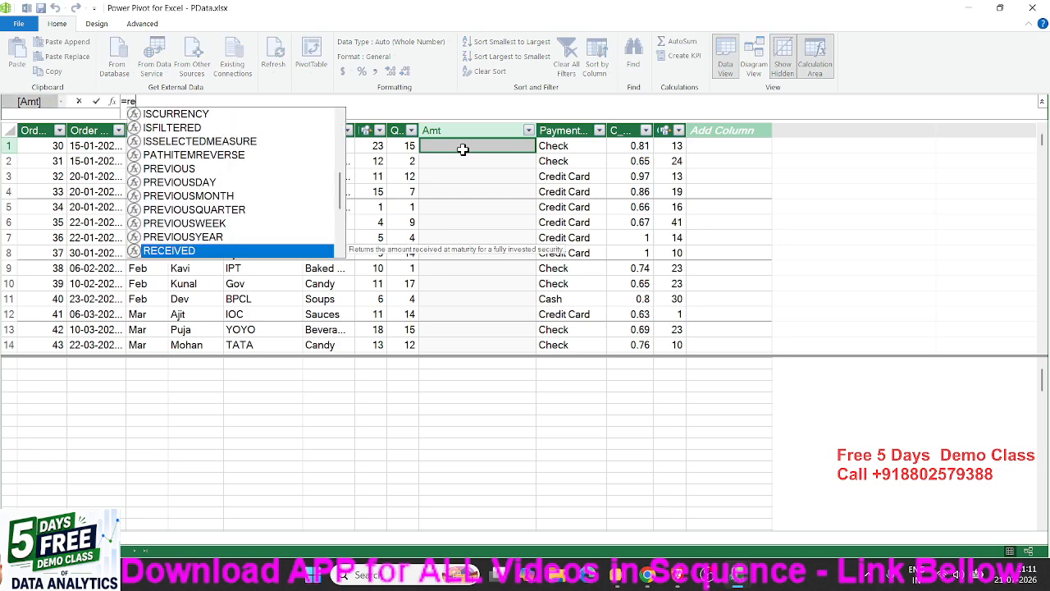
{"action": "key", "text": "Down"}
{"action": "key", "text": "Tab"}
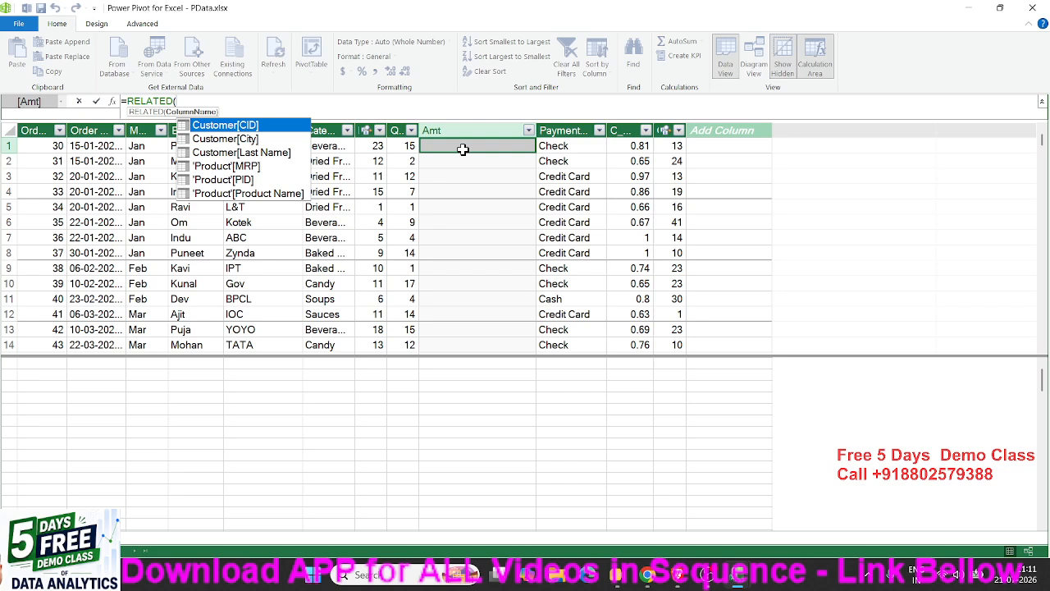
{"action": "key", "text": "Down"}
{"action": "key", "text": "Down"}
{"action": "key", "text": "Down"}
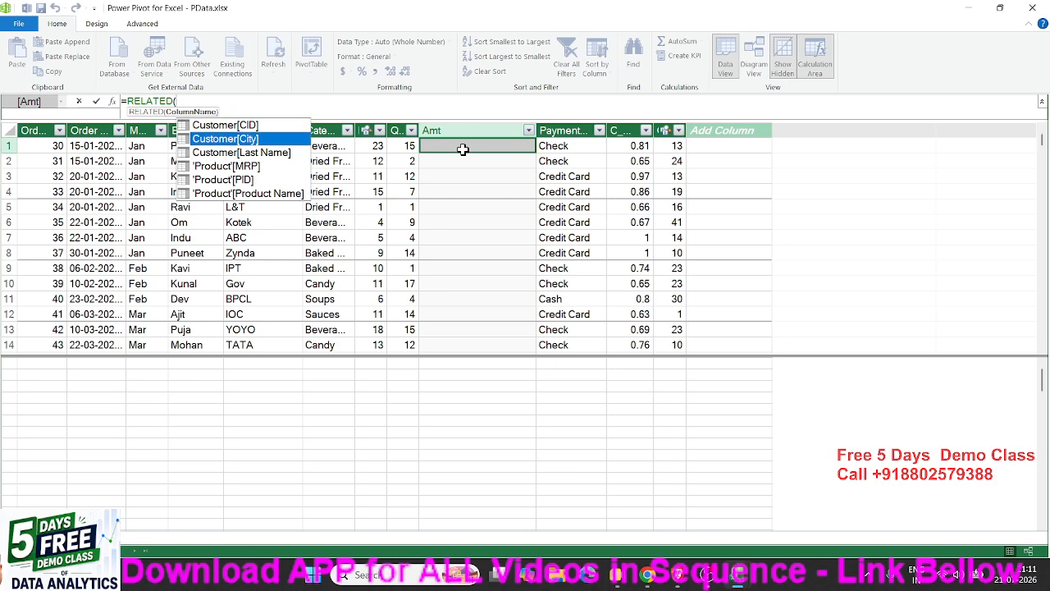
{"action": "key", "text": "Tab"}
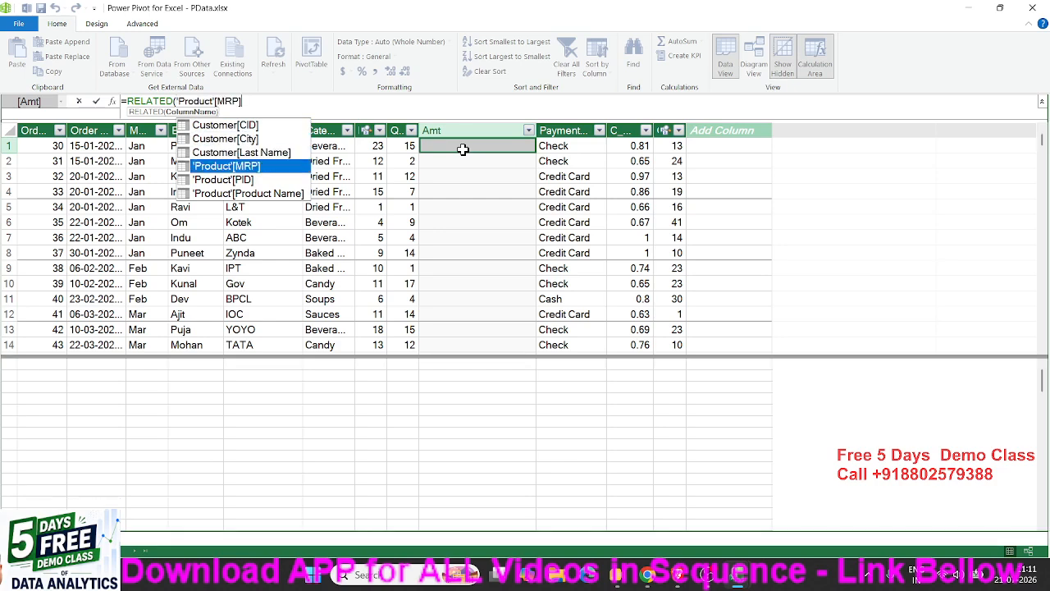
{"action": "type", "text": ")"}
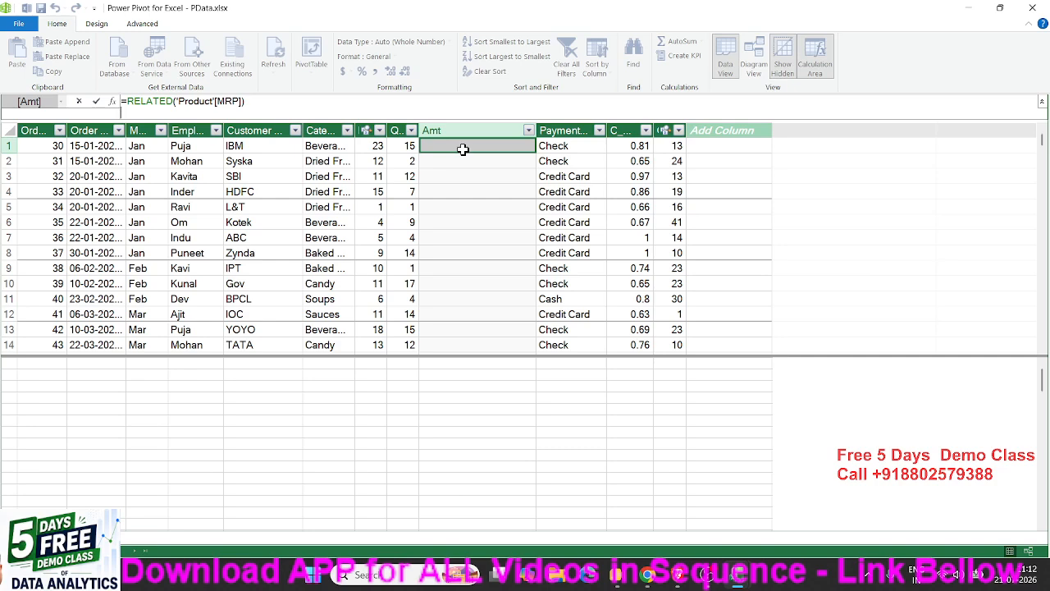
{"action": "key", "text": "Return"}
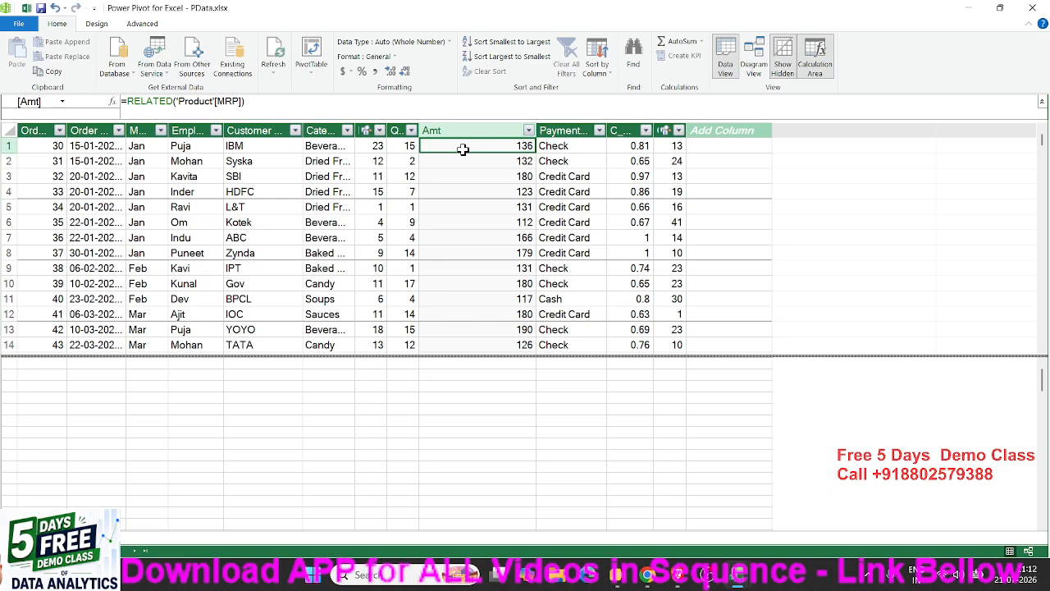
Extend the Amt formula to =RELATED('Product'[MRP])*[Qty] and narrow the Amt column to fit its values.
{"action": "left_click", "coordinate": [263, 100]}
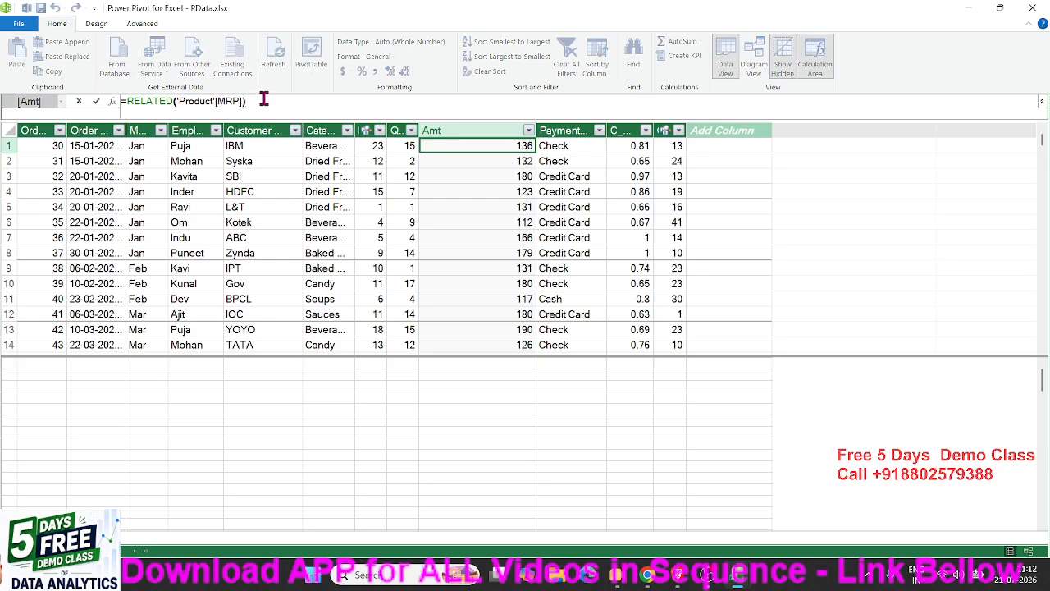
{"action": "type", "text": "*m"}
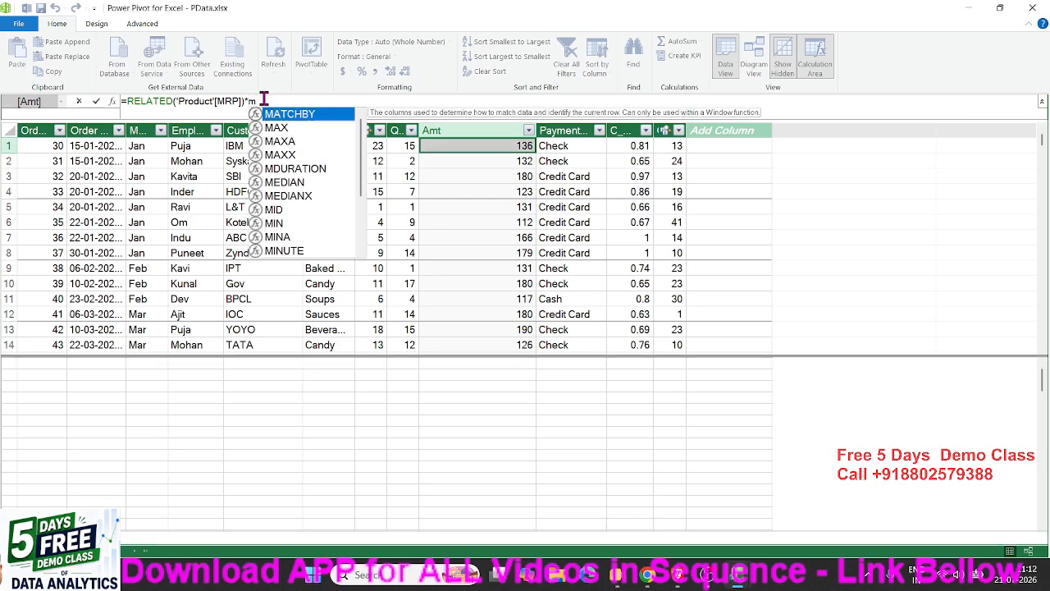
{"action": "key", "text": "BackSpace"}
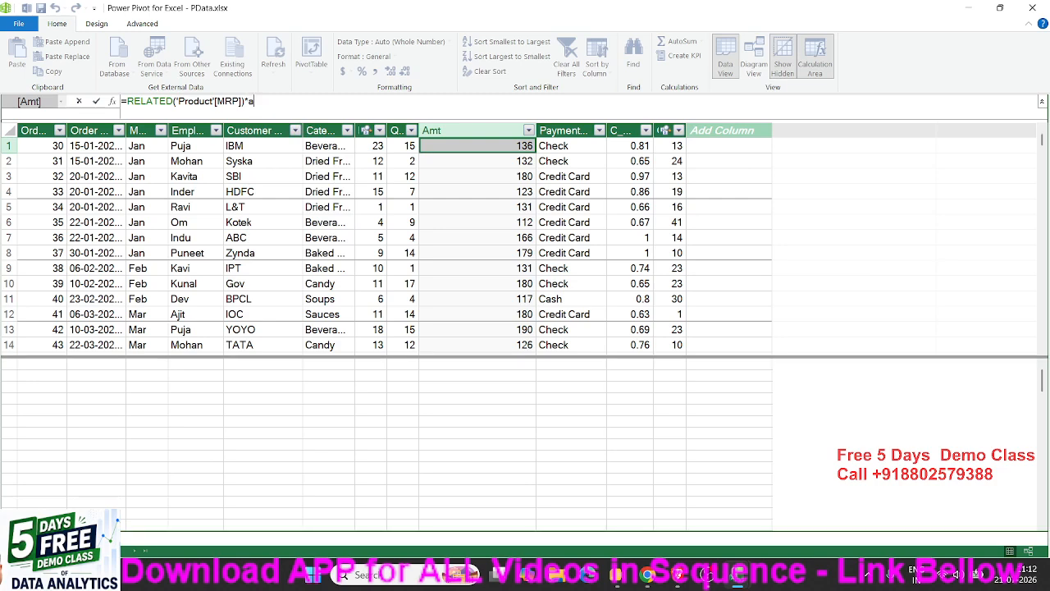
{"action": "type", "text": "qty"}
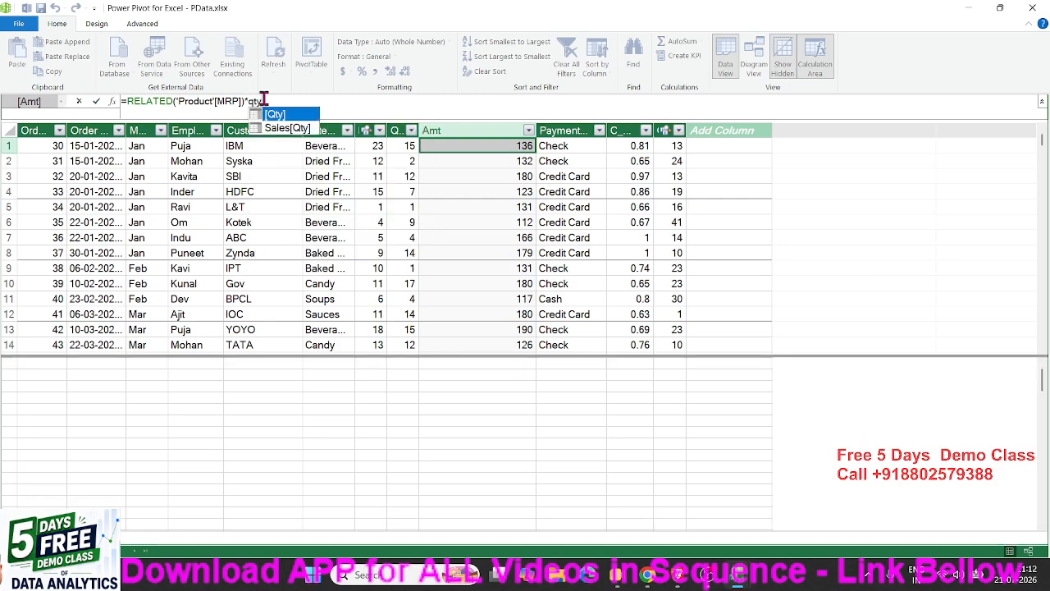
{"action": "key", "text": "Tab"}
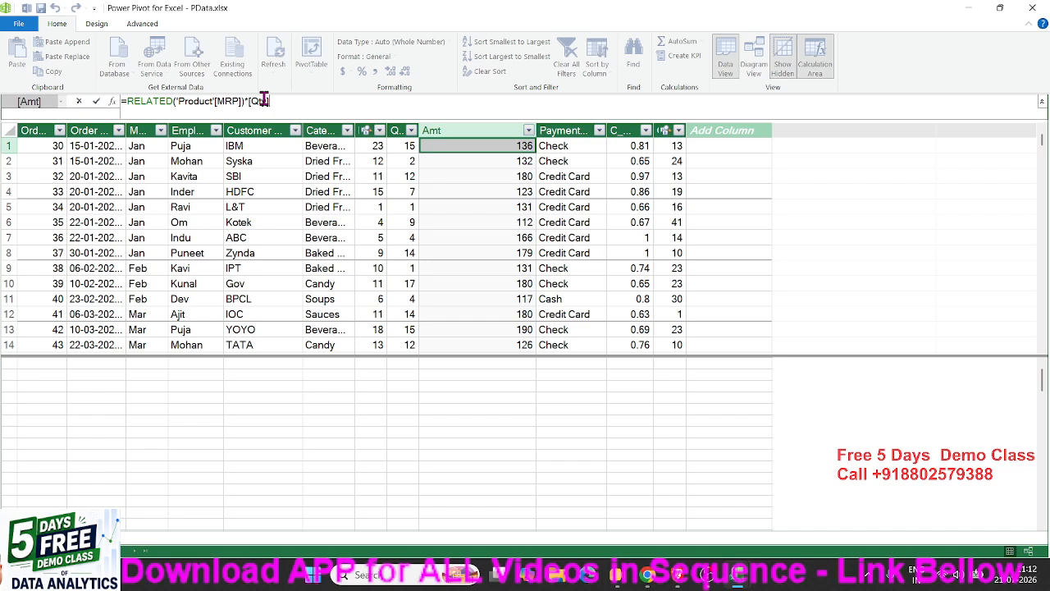
{"action": "key", "text": "Return"}
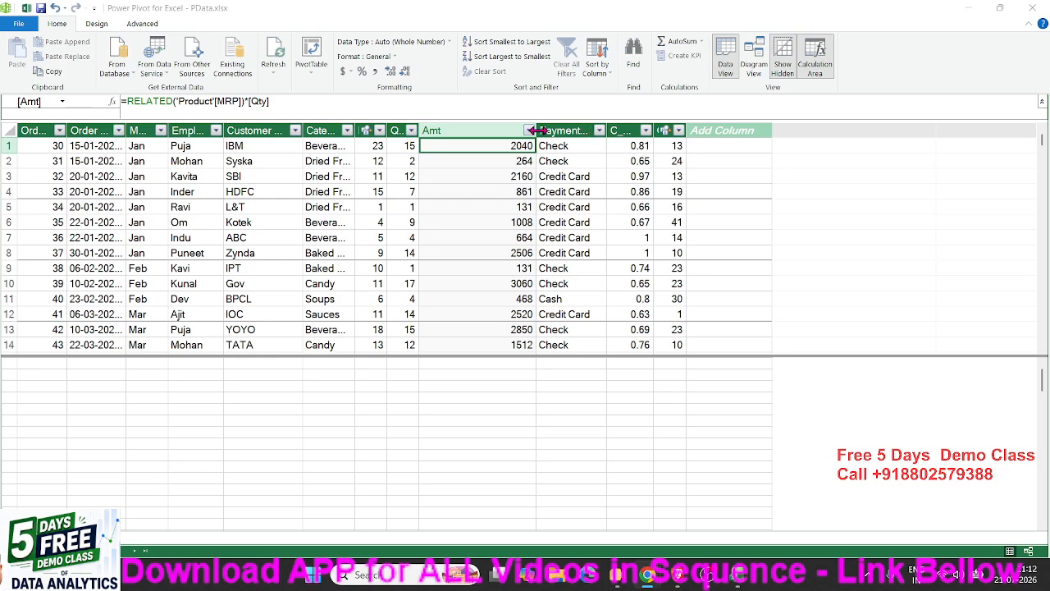
{"action": "left_click_drag", "start_coordinate": [536, 131], "coordinate": [463, 130]}
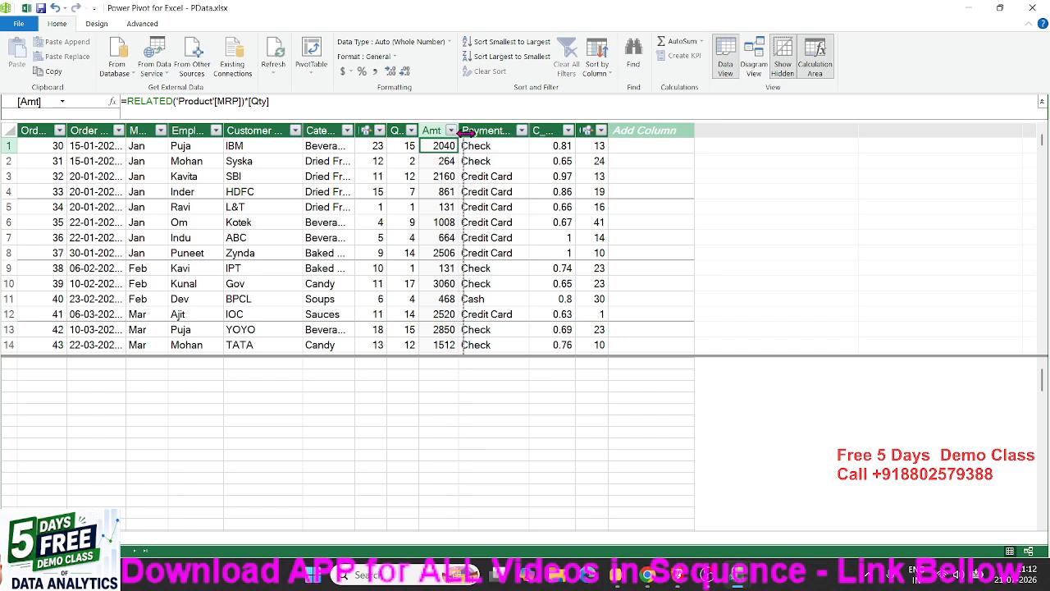
Insert a calculated column before the Payment Type column in the Sales table and name it TAX.
{"action": "left_click", "coordinate": [504, 131]}
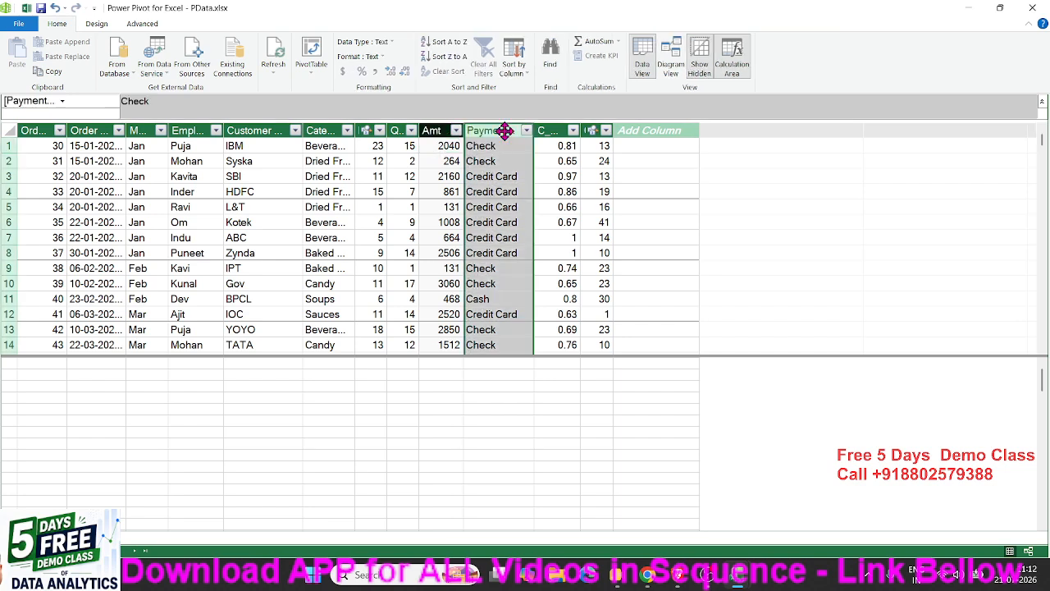
{"action": "right_click", "coordinate": [504, 131]}
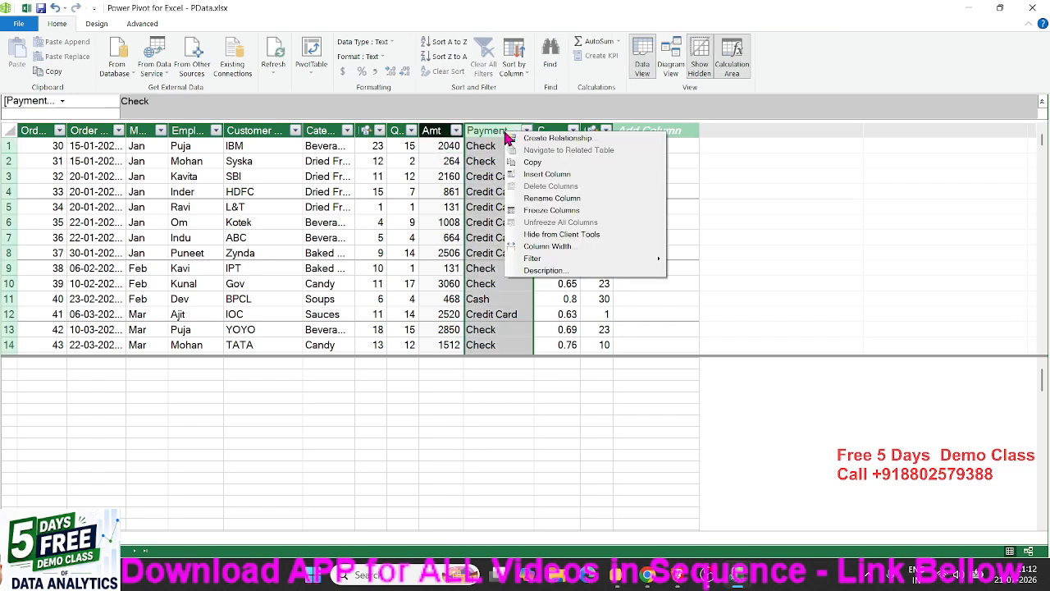
{"action": "left_click", "coordinate": [546, 175]}
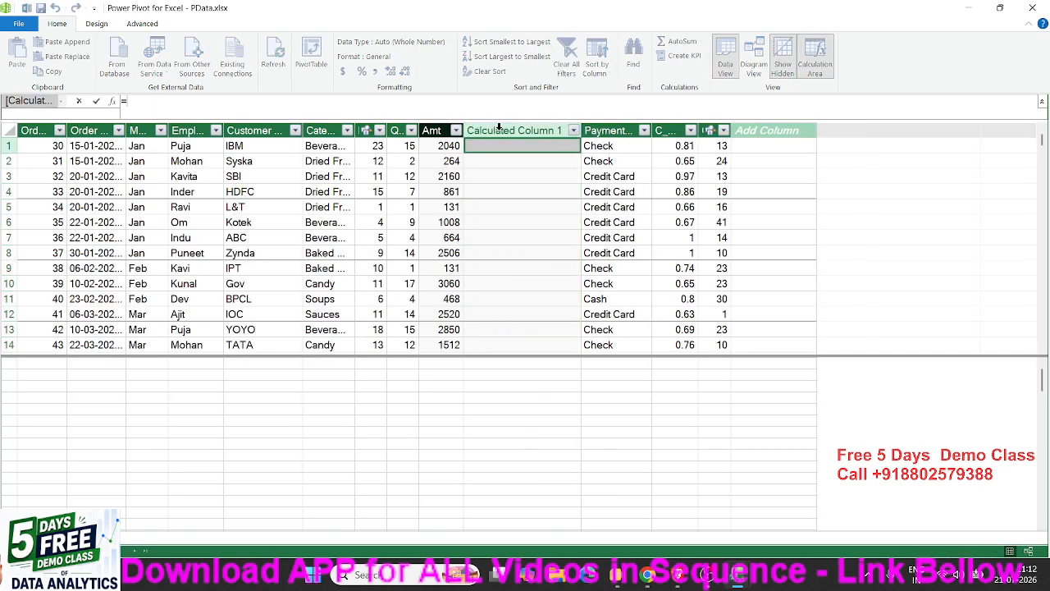
{"action": "left_click", "coordinate": [498, 125]}
{"action": "double_click", "coordinate": [493, 129]}
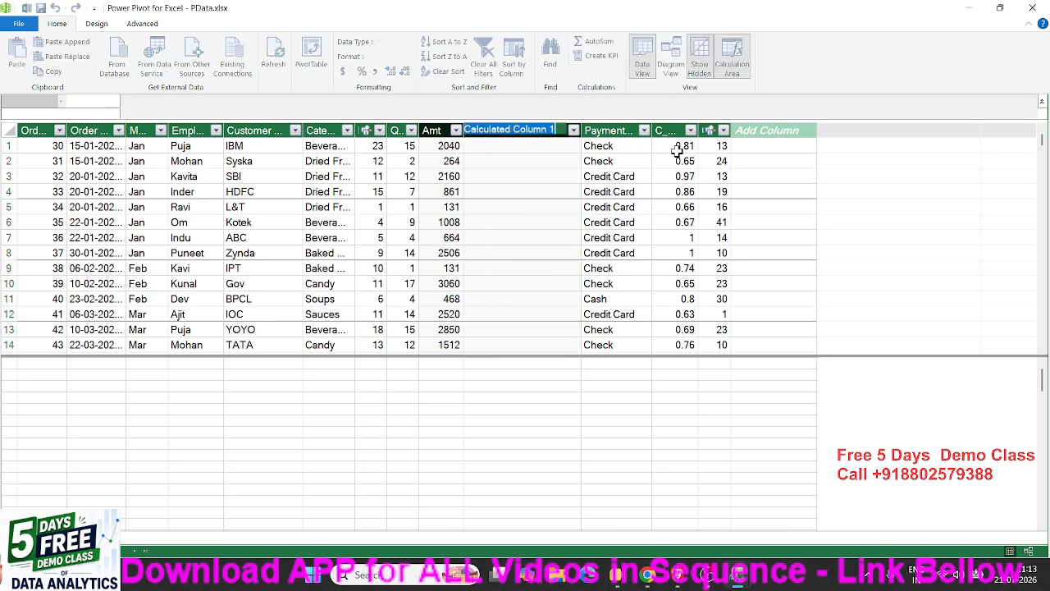
{"action": "key", "text": "BackSpace"}
{"action": "type", "text": "TA"}
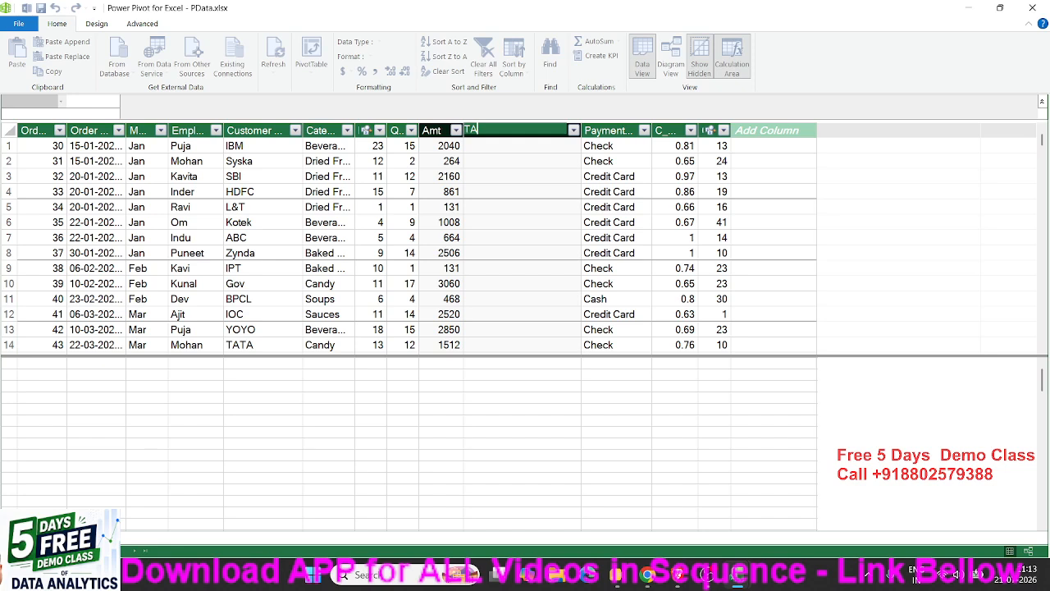
{"action": "type", "text": "C"}
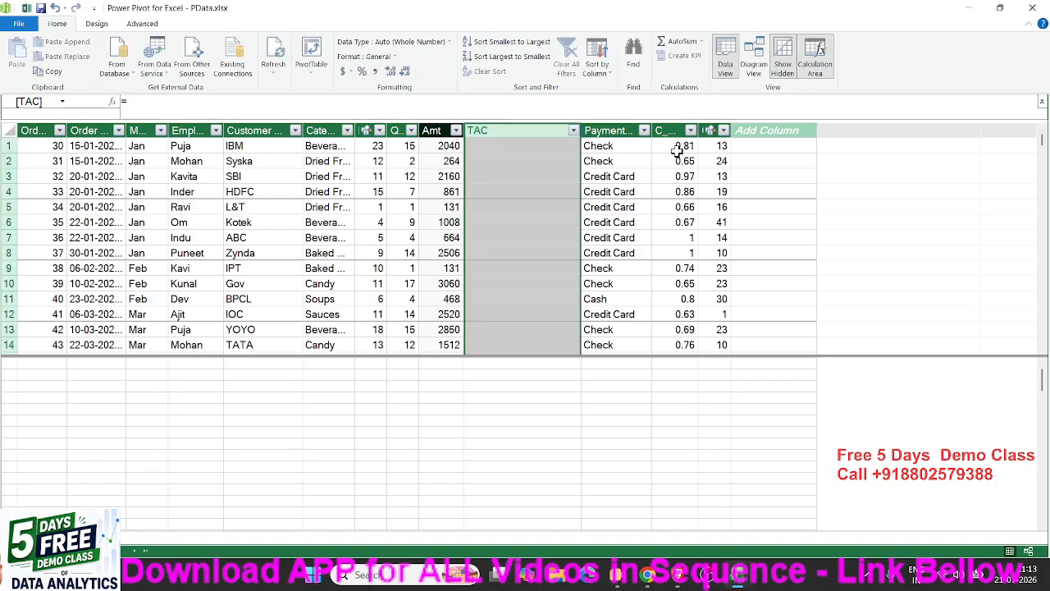
{"action": "double_click", "coordinate": [515, 132]}
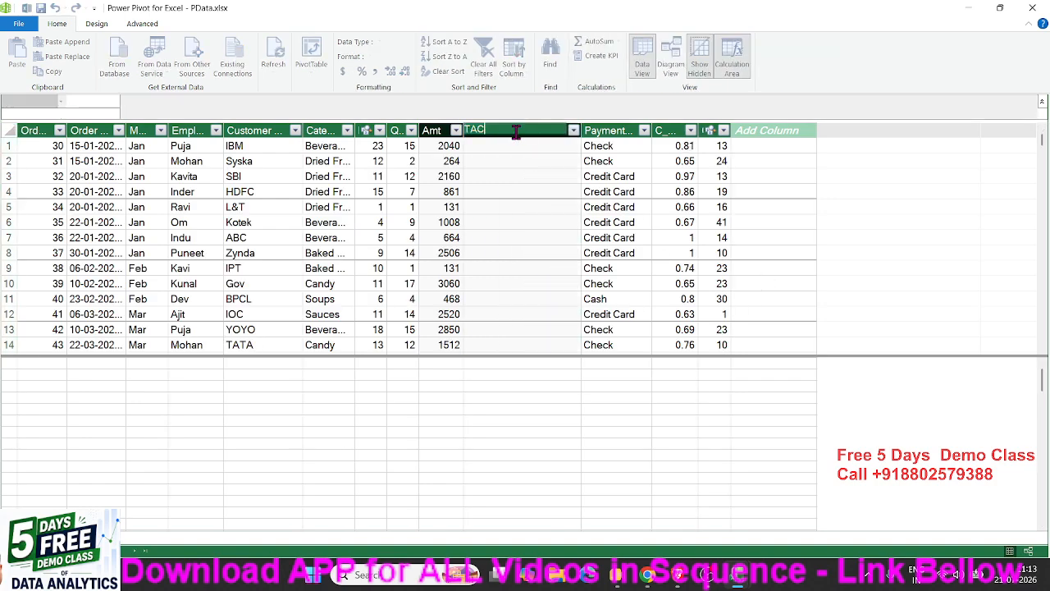
{"action": "key", "text": "BackSpace"}
{"action": "type", "text": "X"}
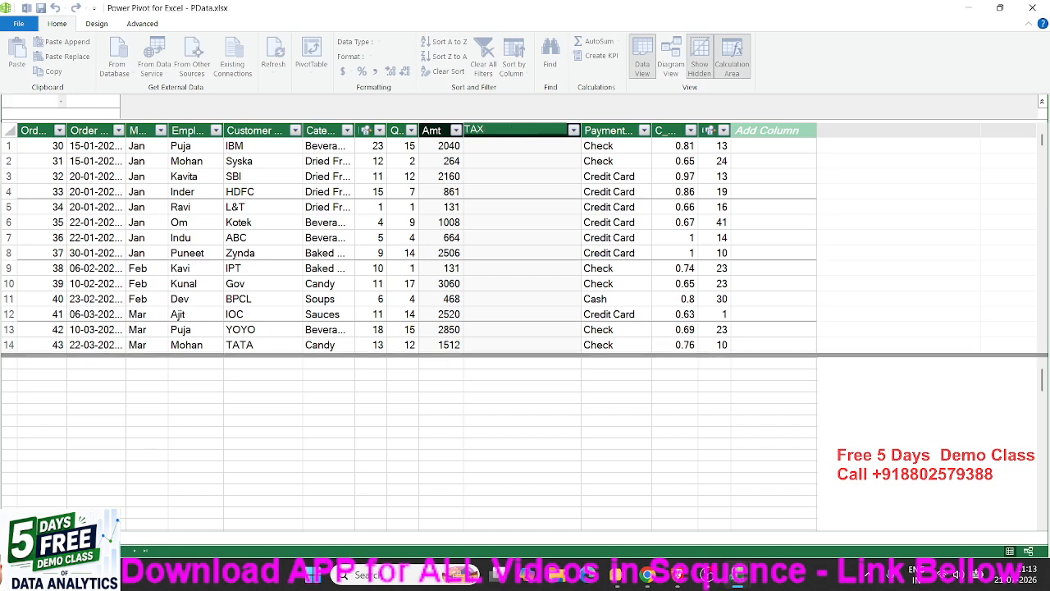
{"action": "key", "text": "Return"}
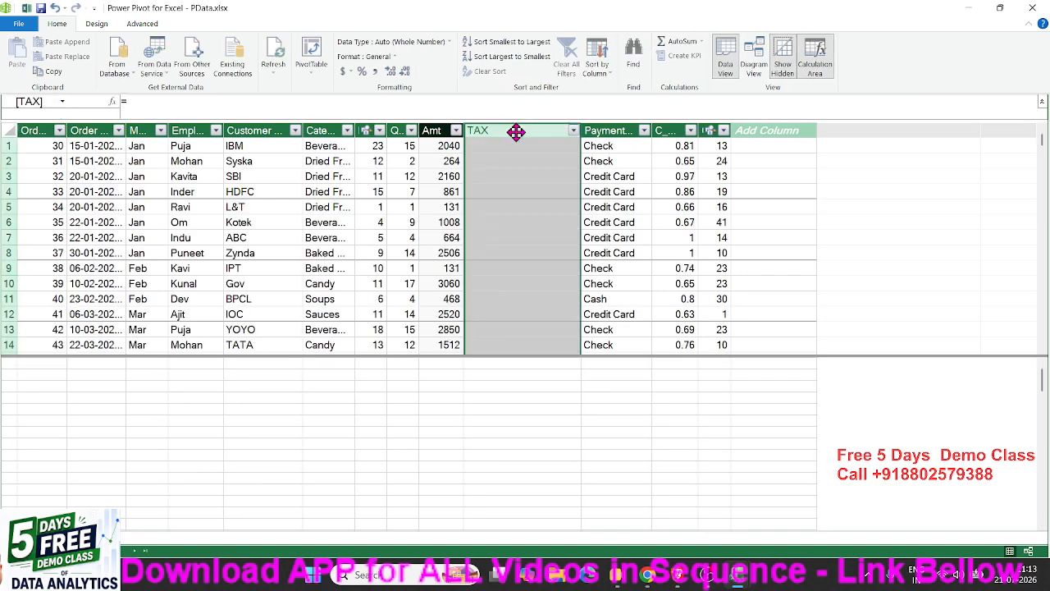
Enter the formula =[Amt]*18/100 in the TAX column to calculate 18 percent tax.
{"action": "left_click", "coordinate": [288, 106]}
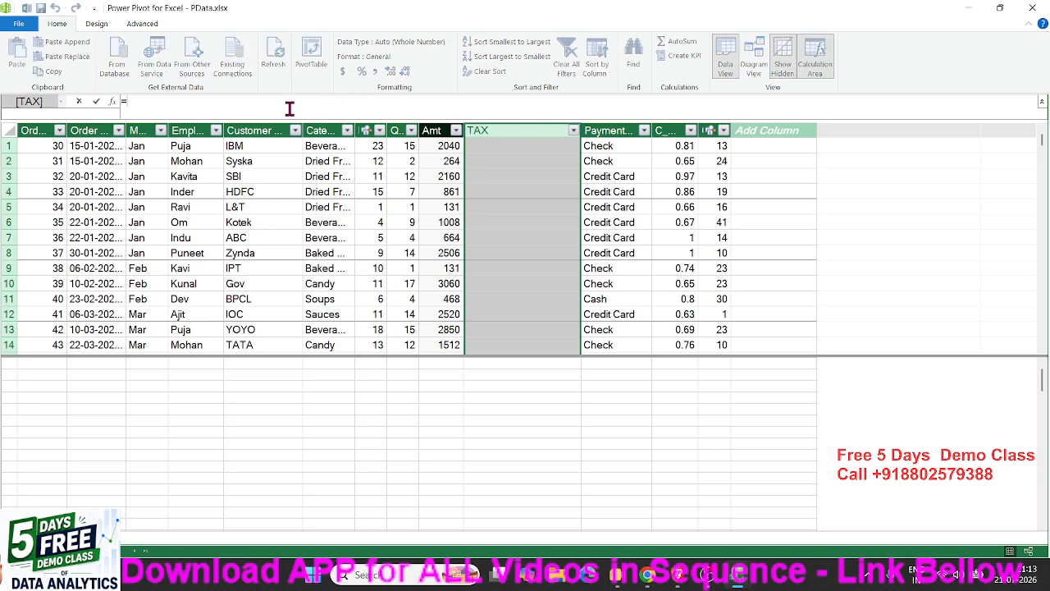
{"action": "type", "text": "=q"}
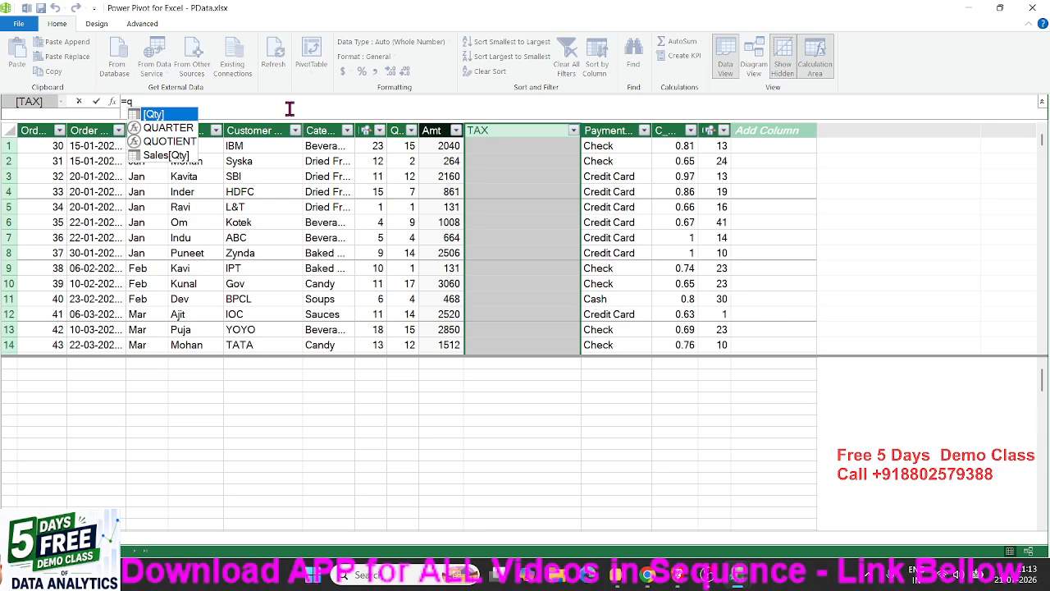
{"action": "key", "text": "BackSpace"}
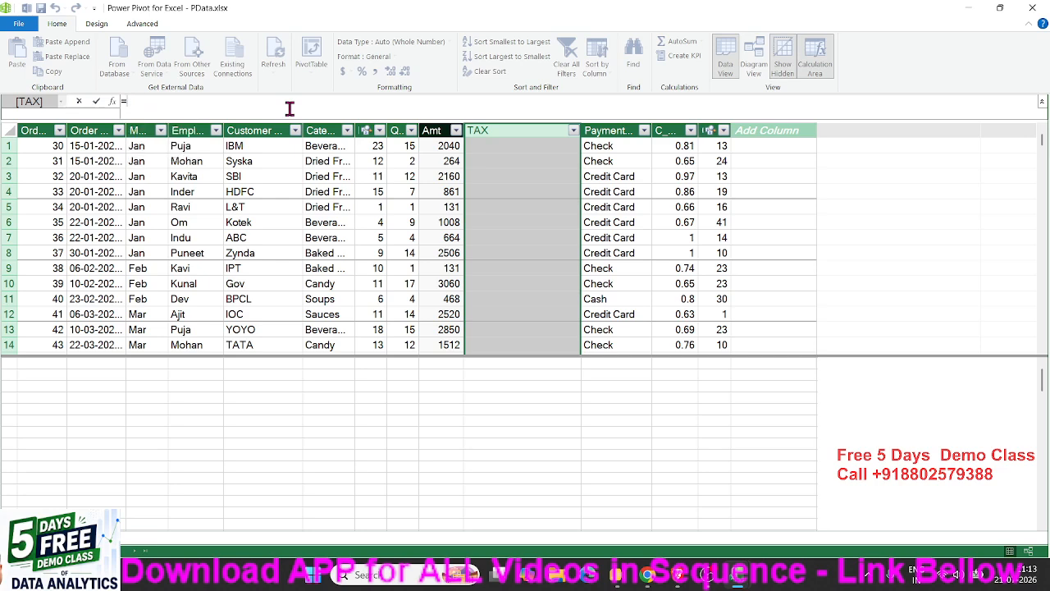
{"action": "type", "text": "amt"}
{"action": "key", "text": "Tab"}
{"action": "type", "text": "*18"}
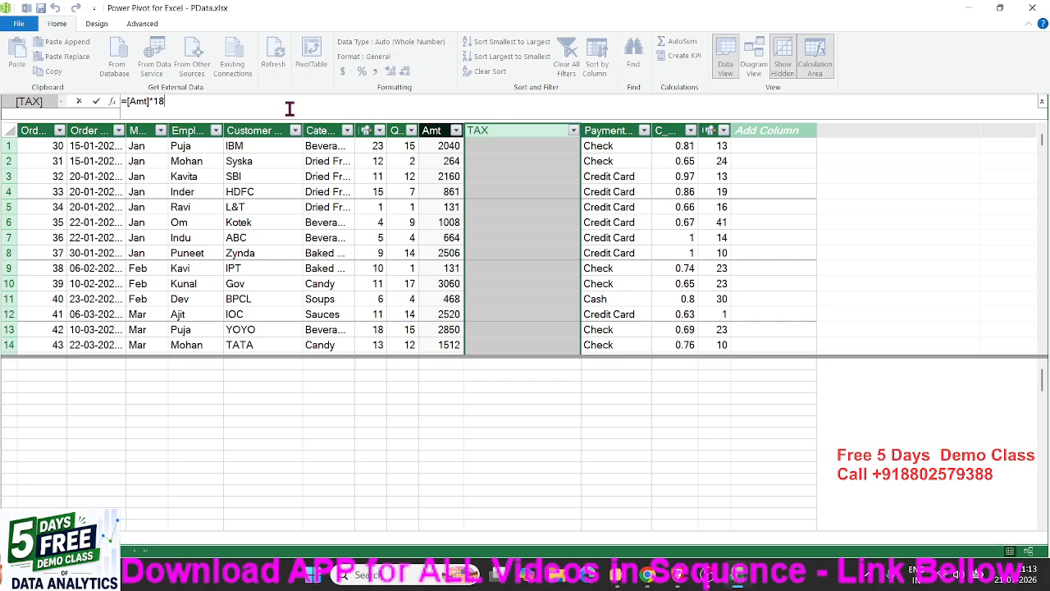
{"action": "type", "text": "%"}
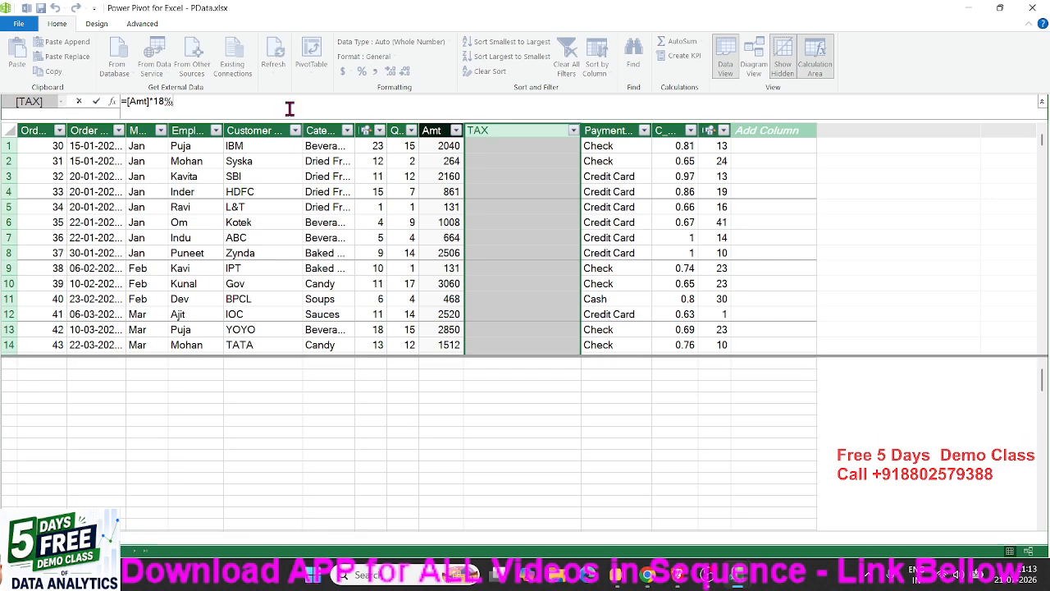
{"action": "key", "text": "BackSpace"}
{"action": "type", "text": "/100"}
{"action": "key", "text": "Return"}
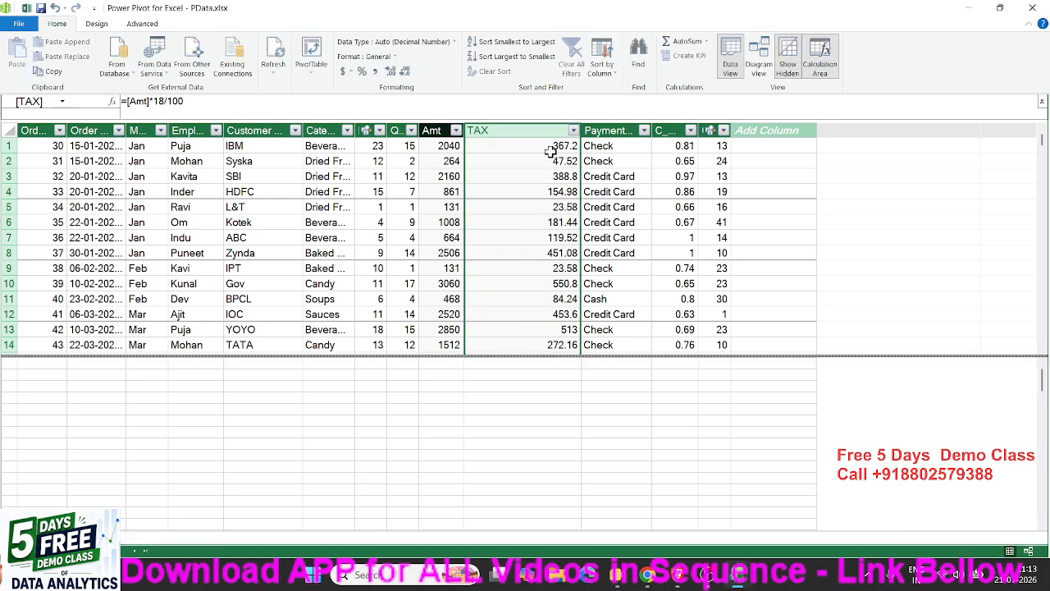
Enlarge the data grid by one row over the calculation area and select a calculation cell under the customer column.
{"action": "left_click", "coordinate": [547, 146]}
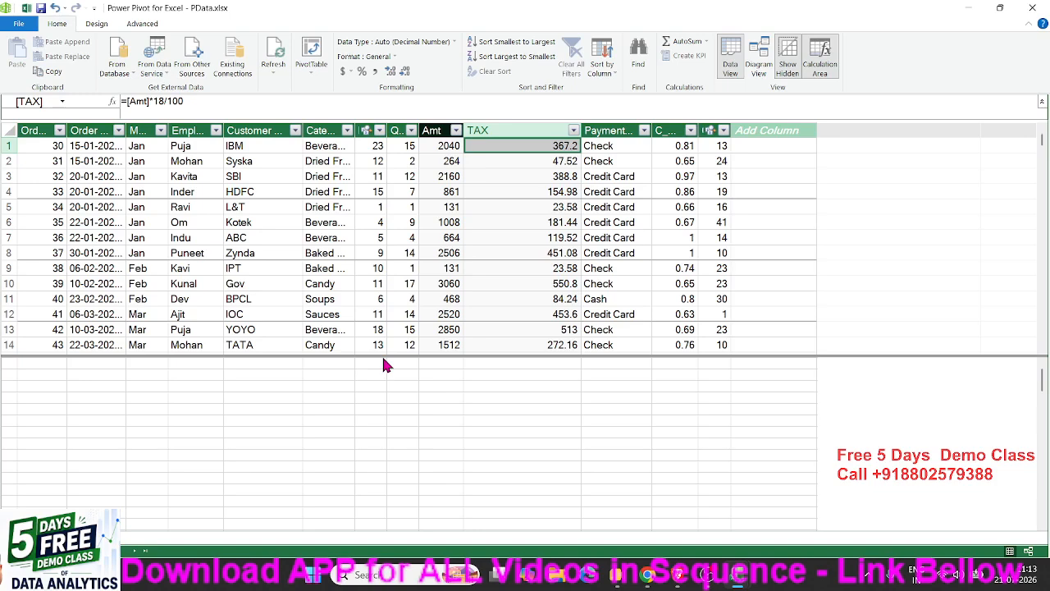
{"action": "left_click_drag", "start_coordinate": [382, 355], "coordinate": [379, 372]}
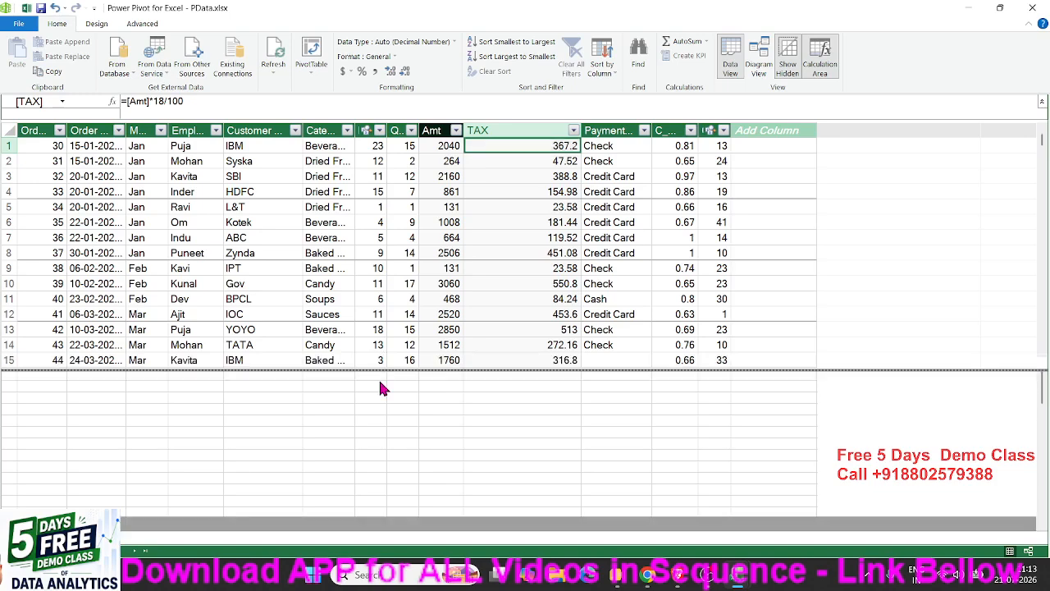
{"action": "left_click", "coordinate": [290, 412]}
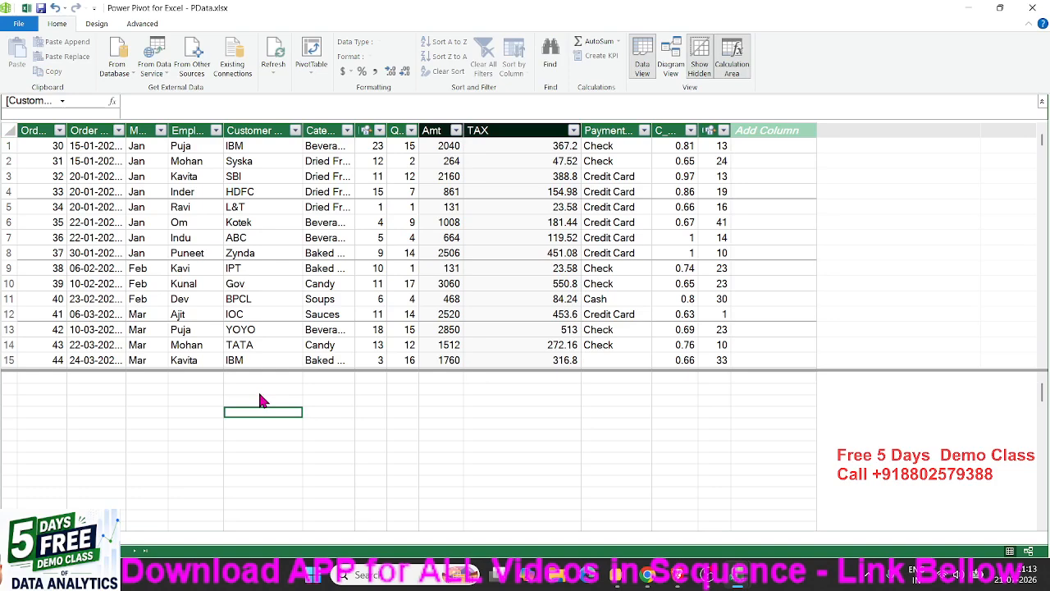
Add a new column named mrp at the end of the Sales table and select its first cell.
{"action": "double_click", "coordinate": [747, 133]}
{"action": "key", "text": "BackSpace"}
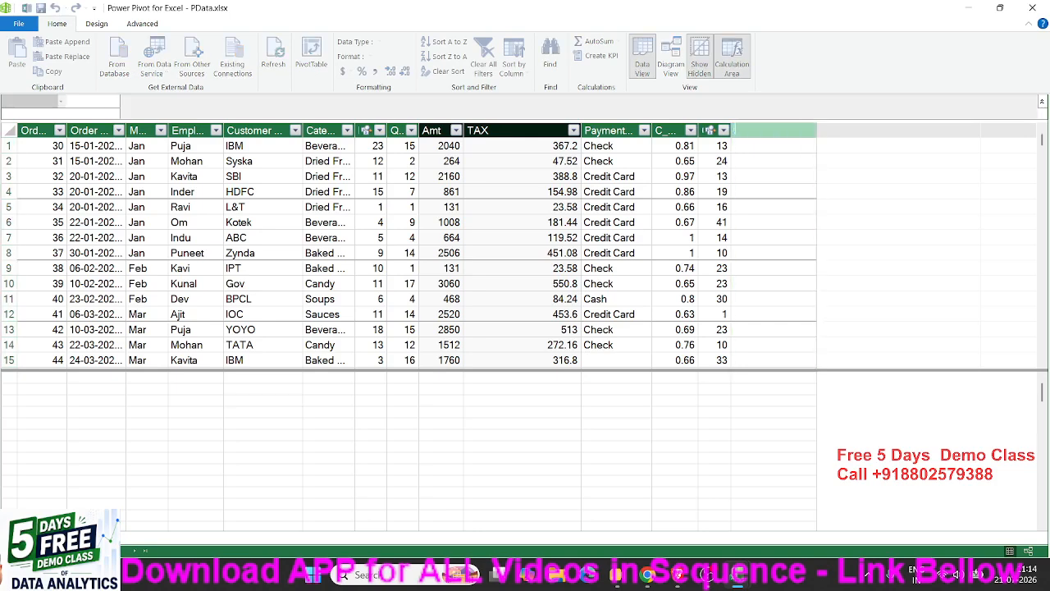
{"action": "type", "text": "Invo"}
{"action": "key", "text": "BackSpace"}
{"action": "key", "text": "BackSpace"}
{"action": "key", "text": "BackSpace"}
{"action": "key", "text": "BackSpace"}
{"action": "type", "text": "mrp"}
{"action": "key", "text": "Return"}
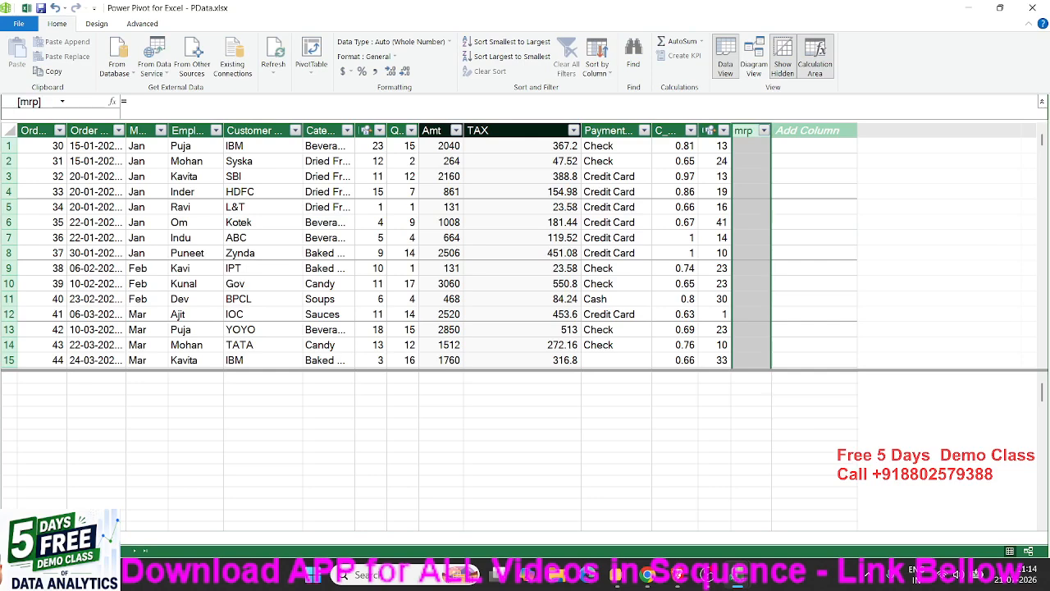
{"action": "left_click", "coordinate": [755, 148]}
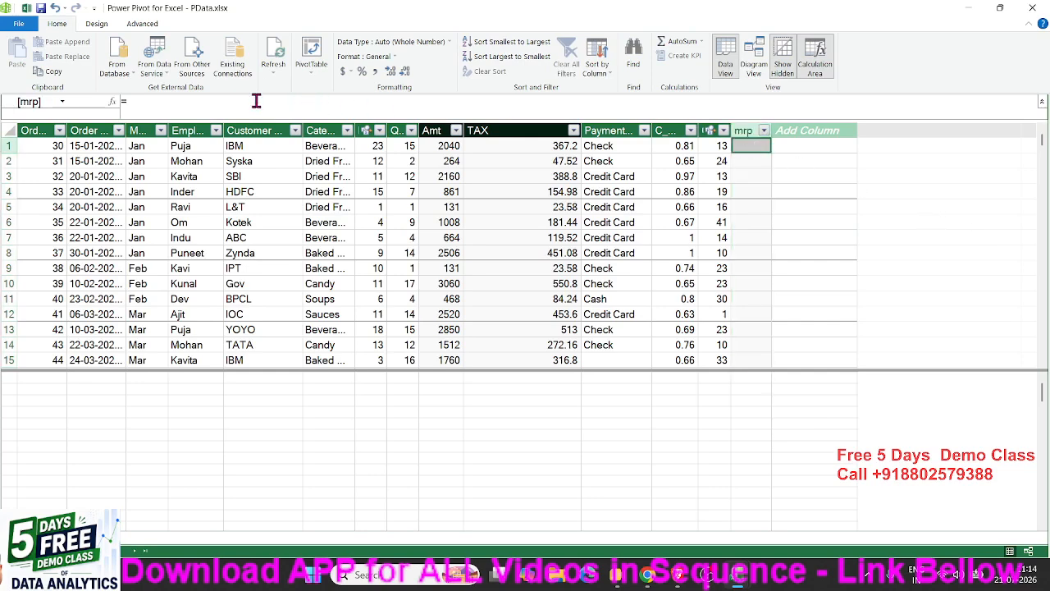
Enter the formula =RELATED('Product'[MRP]) in the mrp column to bring in each product's MRP.
{"action": "left_click", "coordinate": [256, 101]}
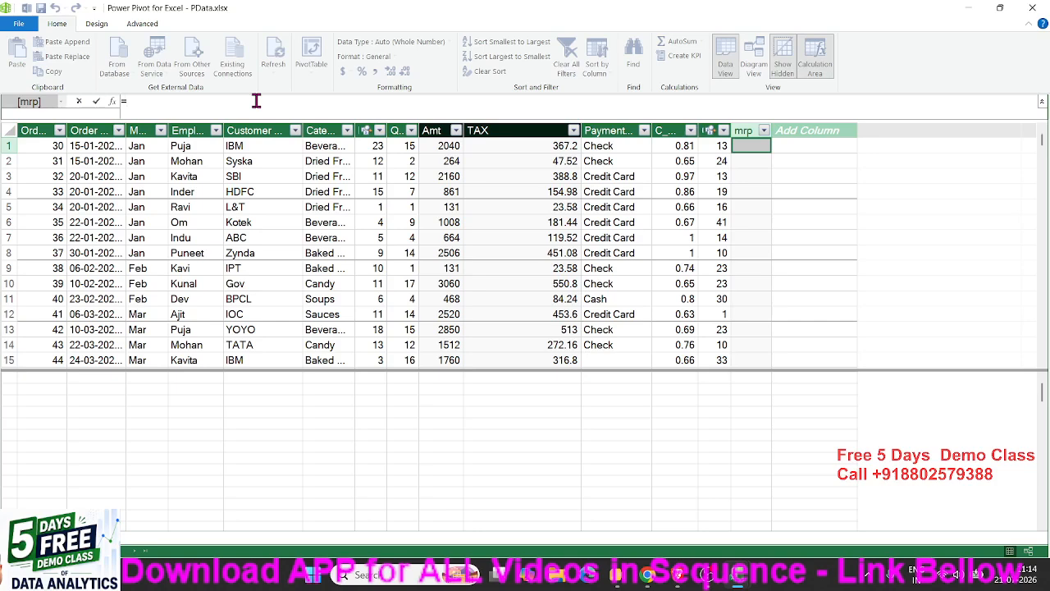
{"action": "type", "text": "=m"}
{"action": "key", "text": "BackSpace"}
{"action": "type", "text": "re"}
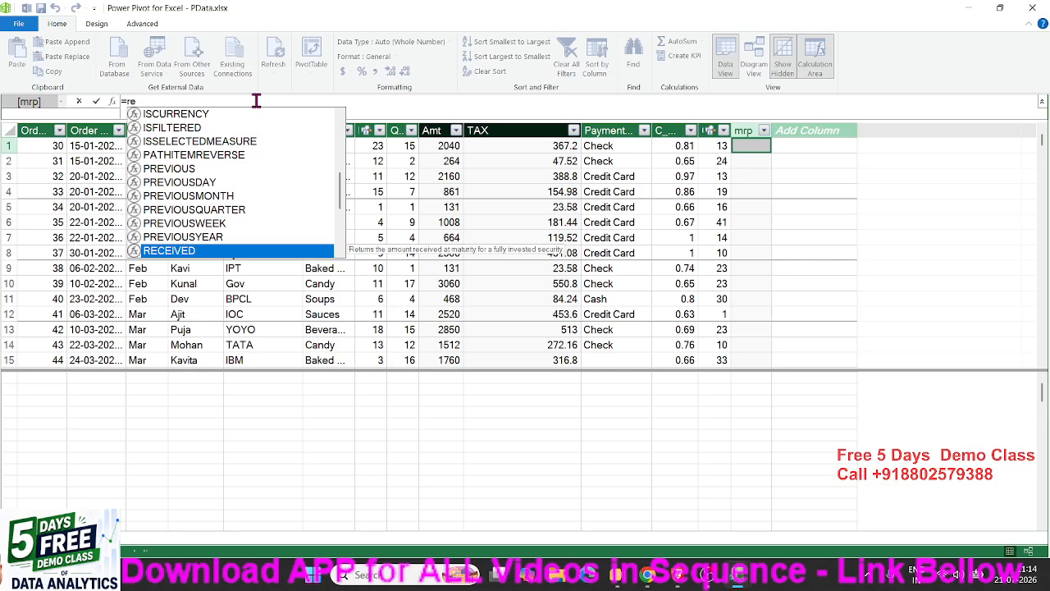
{"action": "key", "text": "Down"}
{"action": "key", "text": "Tab"}
{"action": "key", "text": "Down"}
{"action": "key", "text": "Down"}
{"action": "key", "text": "Down"}
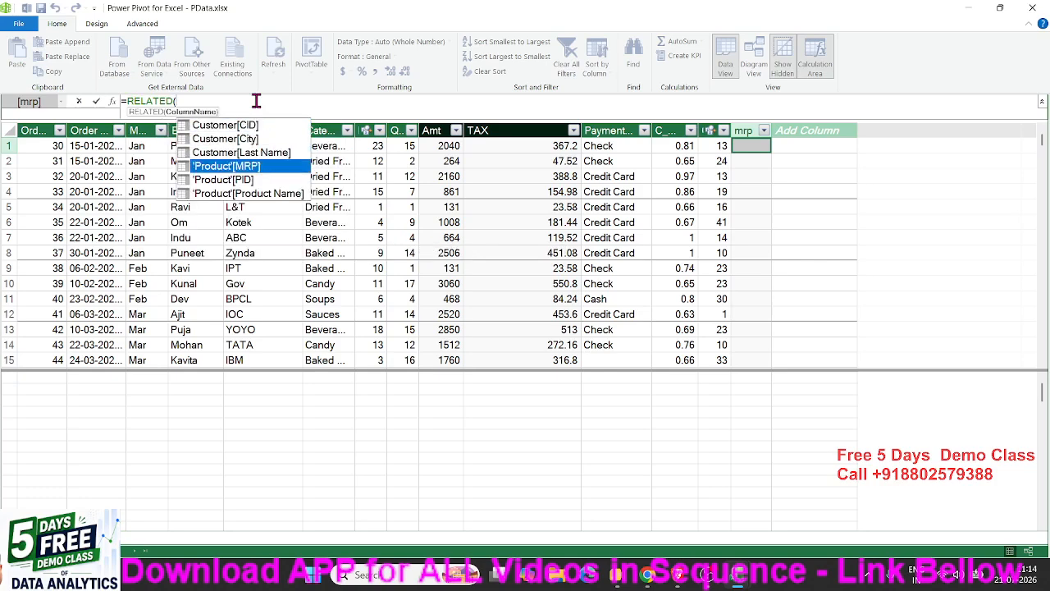
{"action": "key", "text": "Tab"}
{"action": "type", "text": ")"}
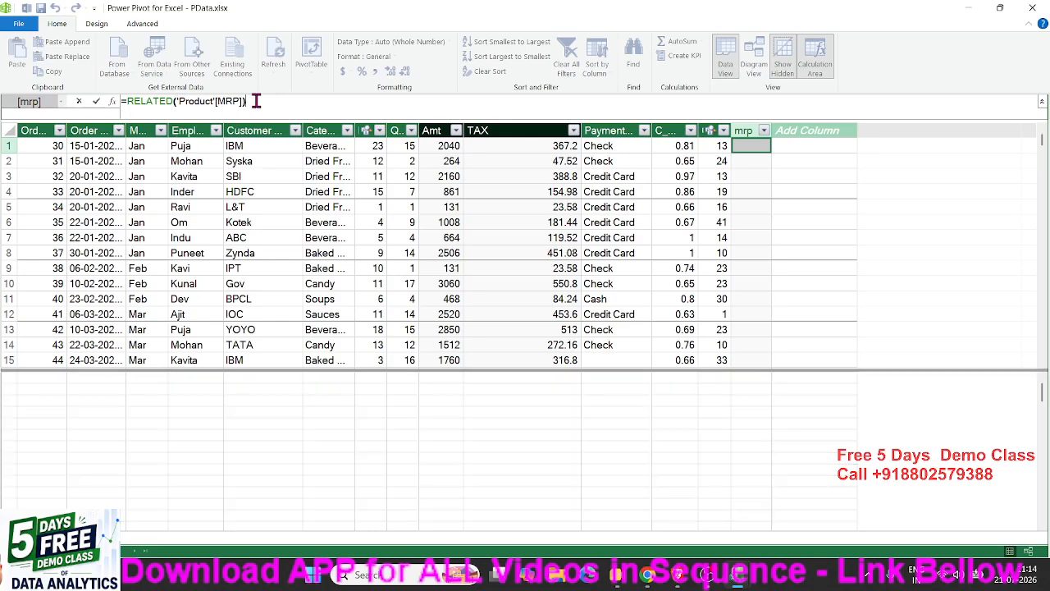
{"action": "key", "text": "Return"}
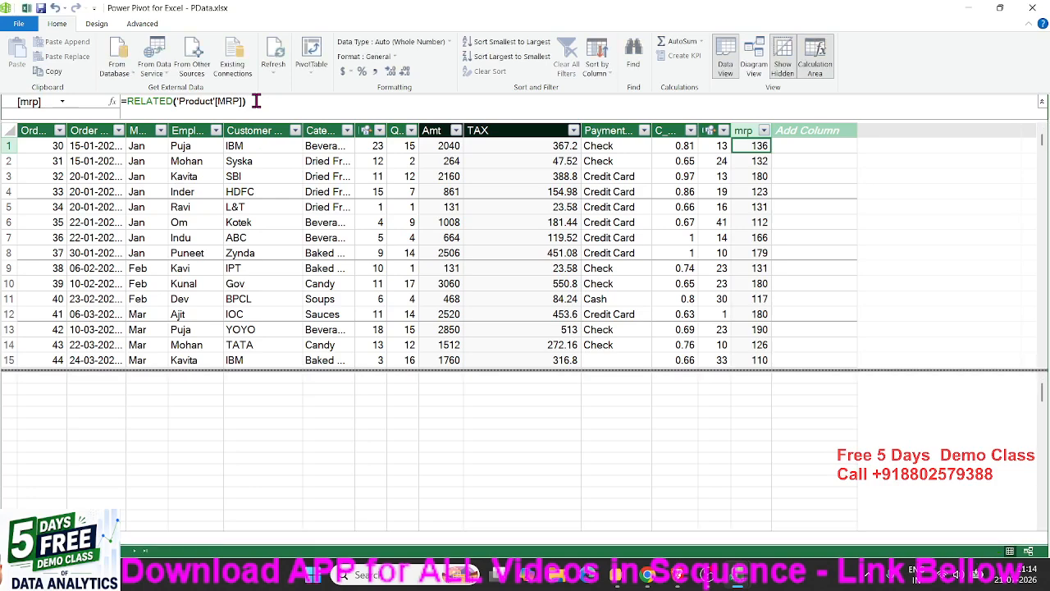
{"action": "left_click", "coordinate": [255, 100]}
{"action": "type", "text": "*"}
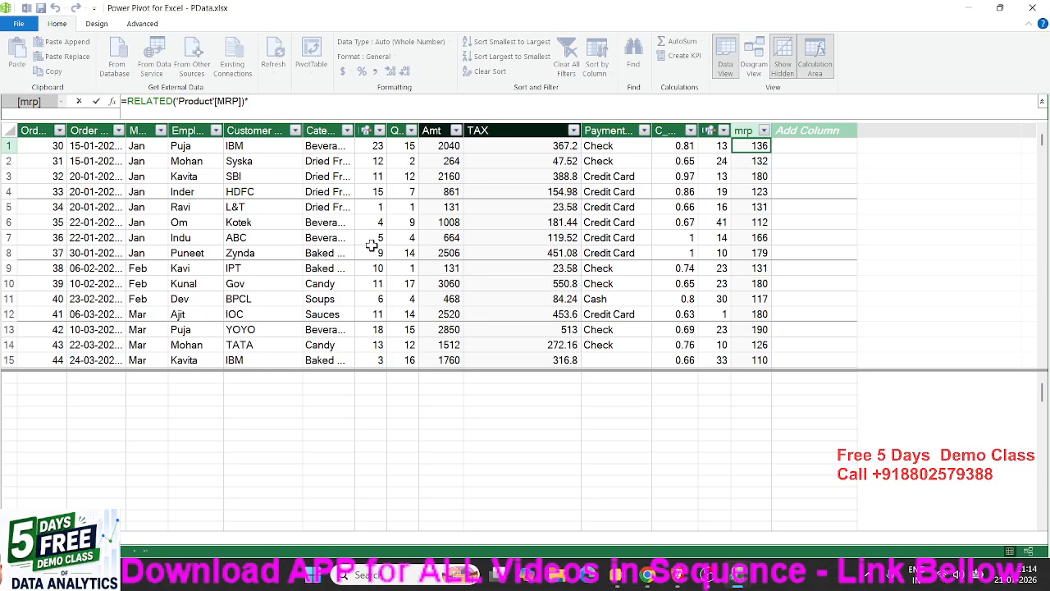
{"action": "key", "text": "Escape"}
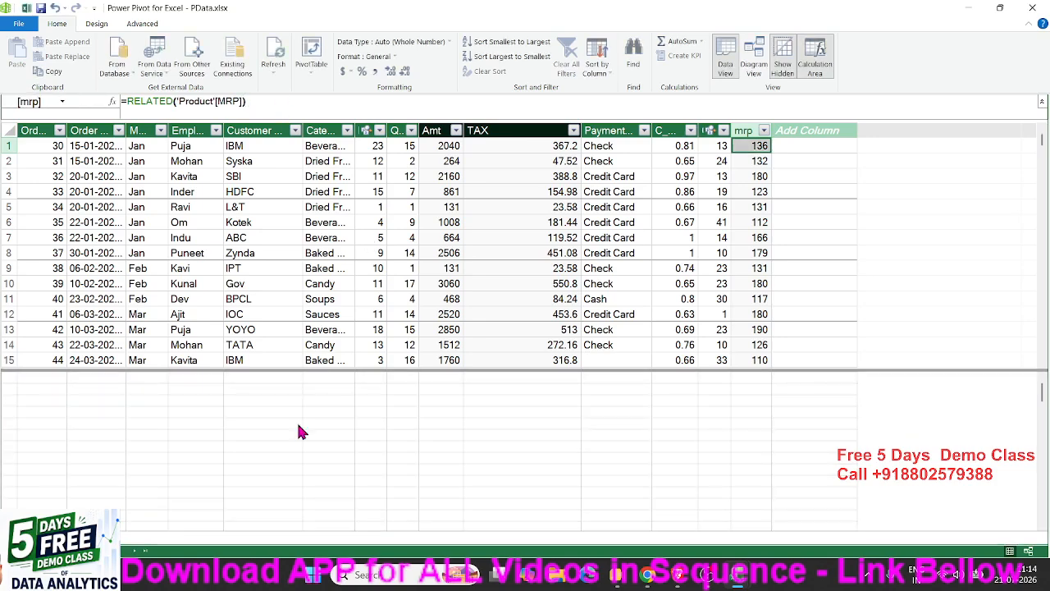
Begin a measure formula in a calculation area cell under the customer column with =MAX(mrp).
{"action": "left_click", "coordinate": [233, 448]}
{"action": "left_click", "coordinate": [249, 401]}
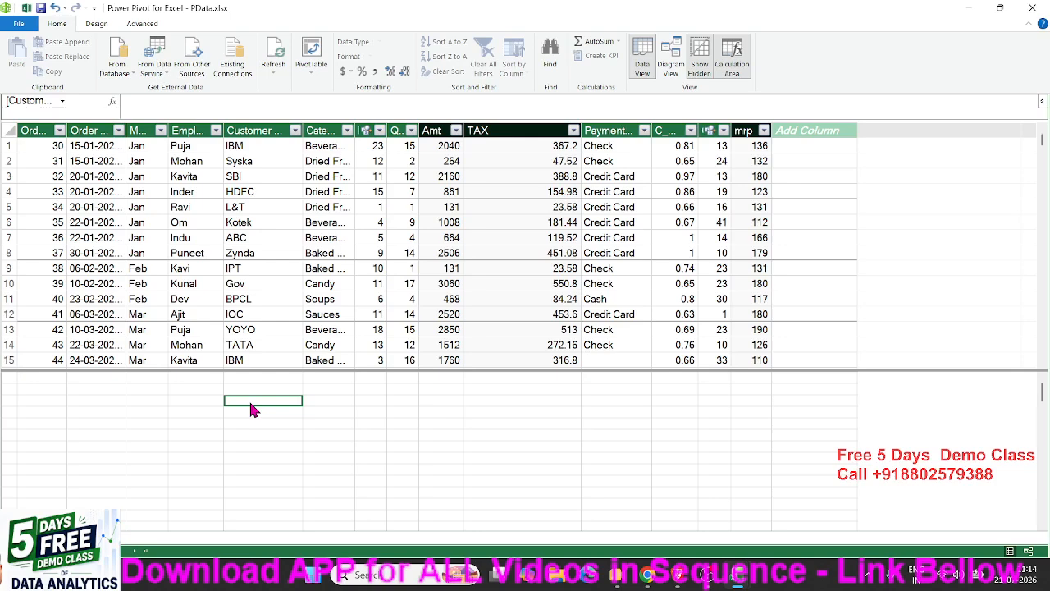
{"action": "type", "text": "="}
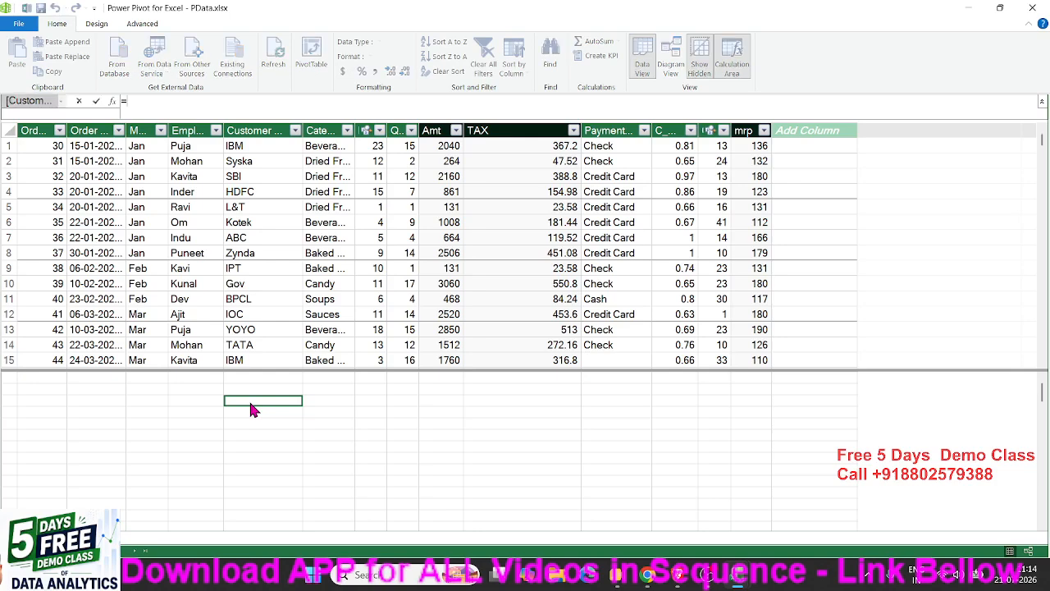
{"action": "type", "text": "m"}
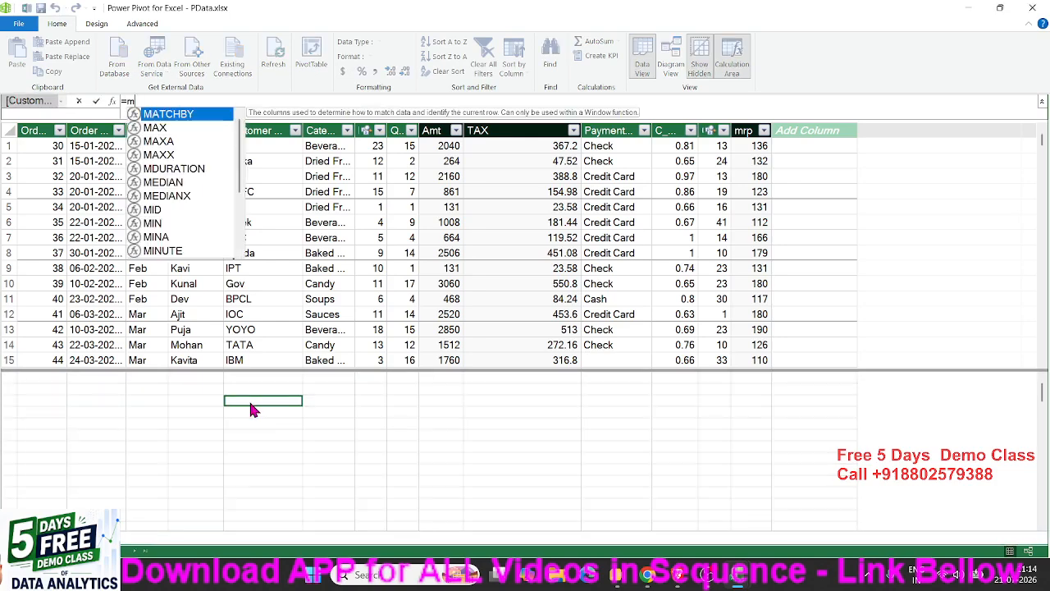
{"action": "type", "text": "ac"}
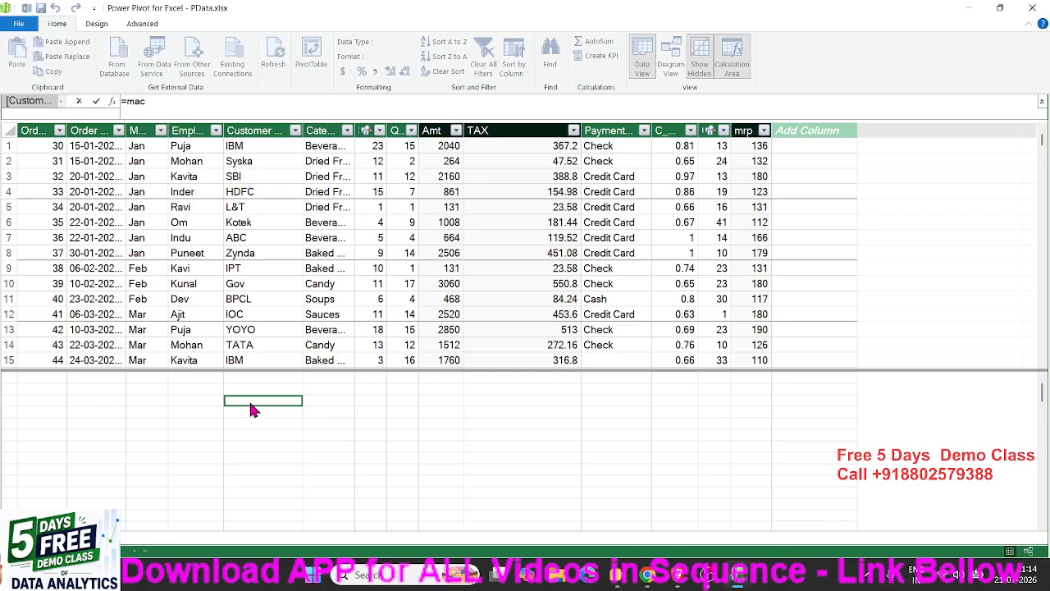
{"action": "key", "text": "BackSpace"}
{"action": "type", "text": "x"}
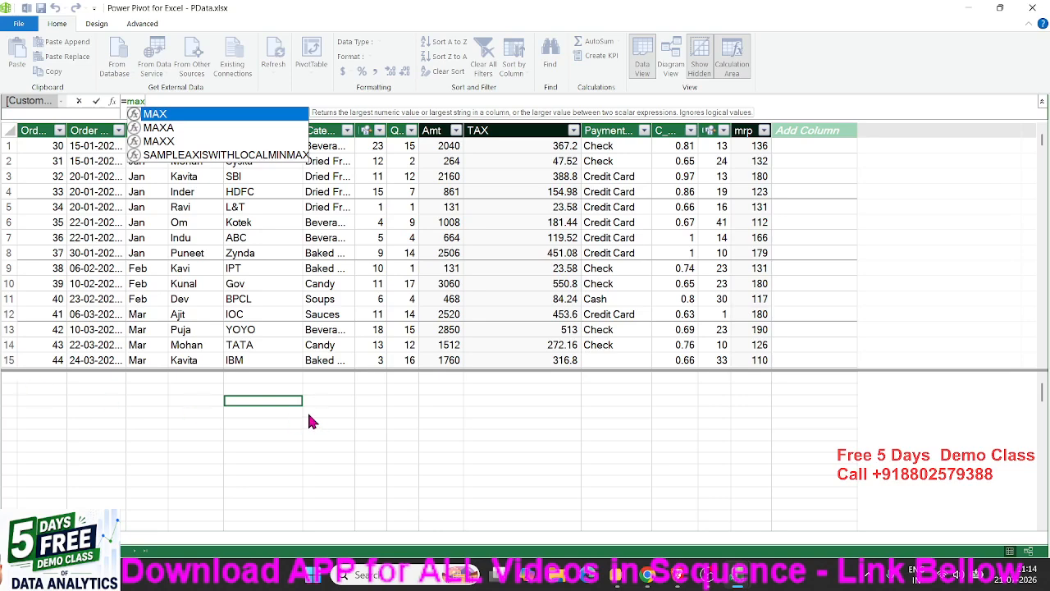
{"action": "key", "text": "Tab"}
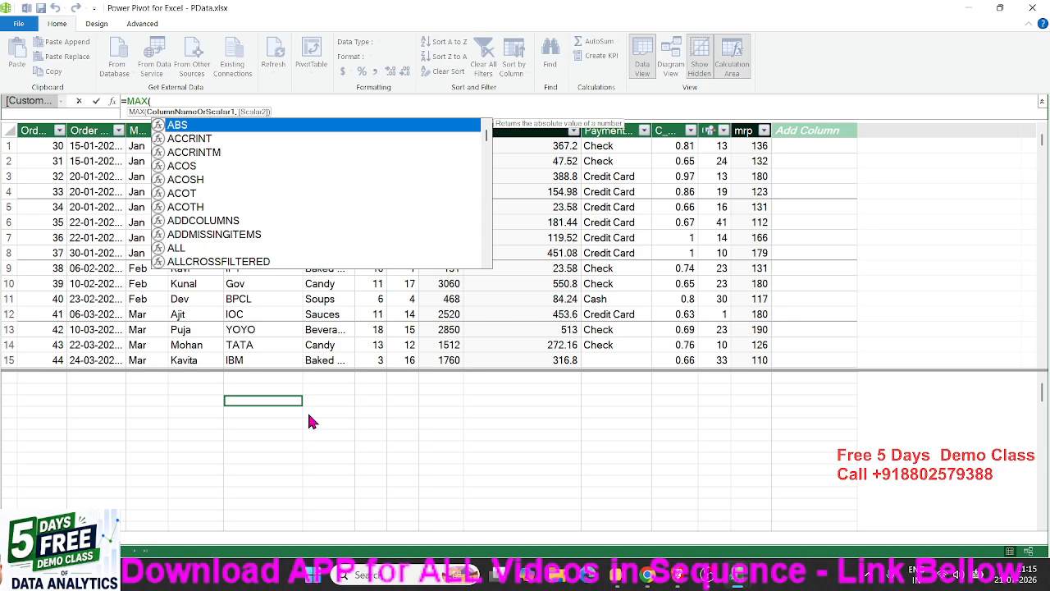
{"action": "type", "text": "mrp"}
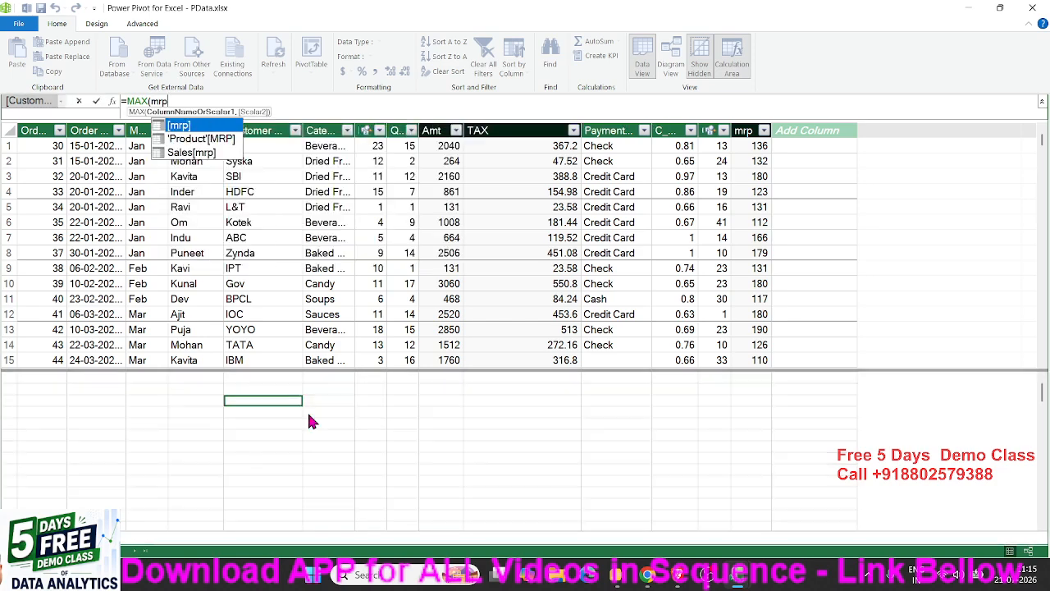
{"action": "type", "text": ")"}
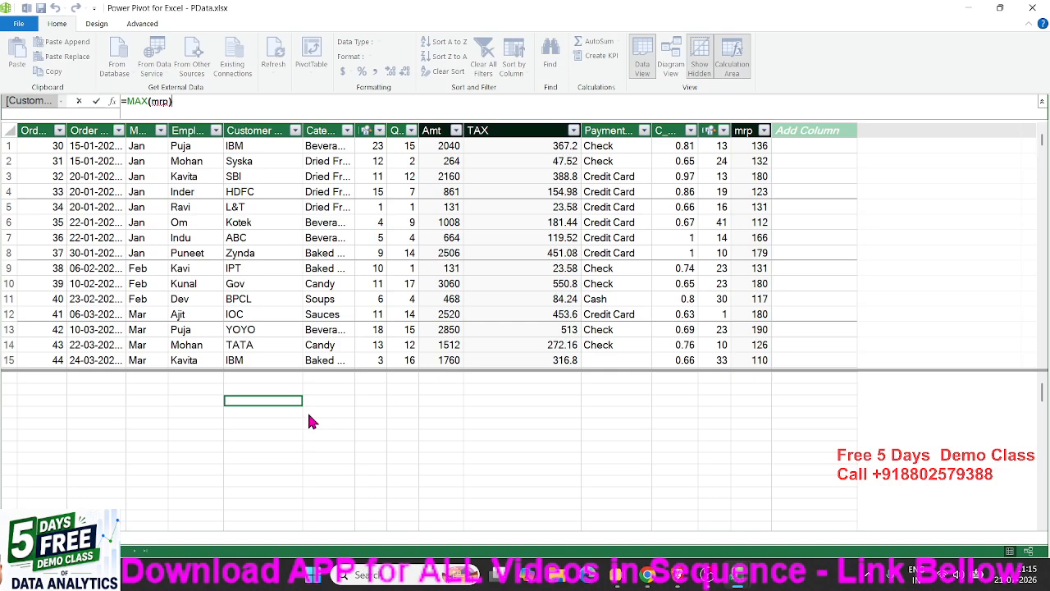
Extend the measure formula by multiplying it by SUM([Qty]).
{"action": "type", "text": "*sum"}
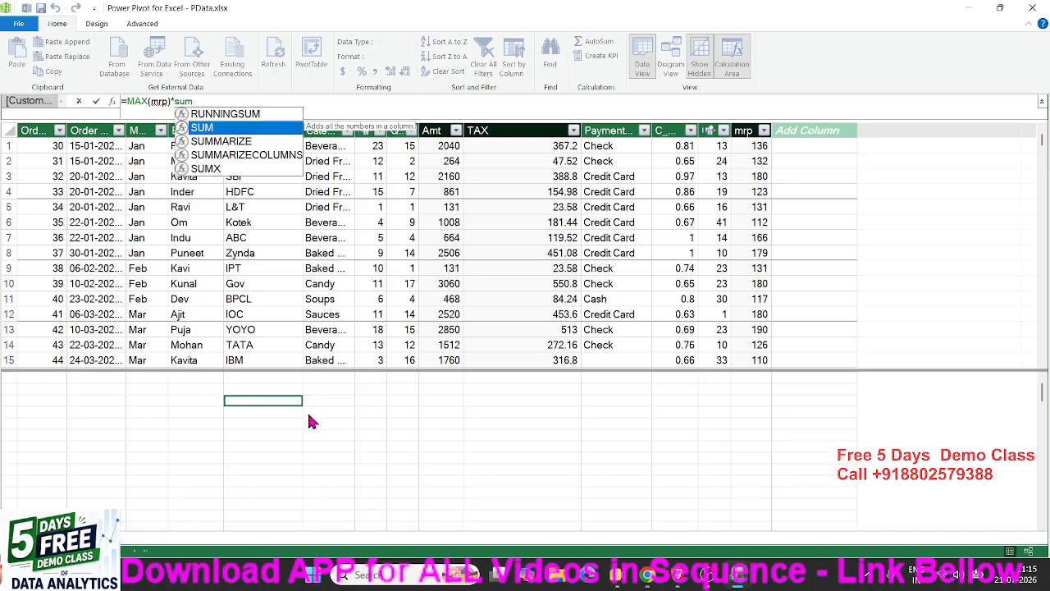
{"action": "key", "text": "Tab"}
{"action": "type", "text": "qty"}
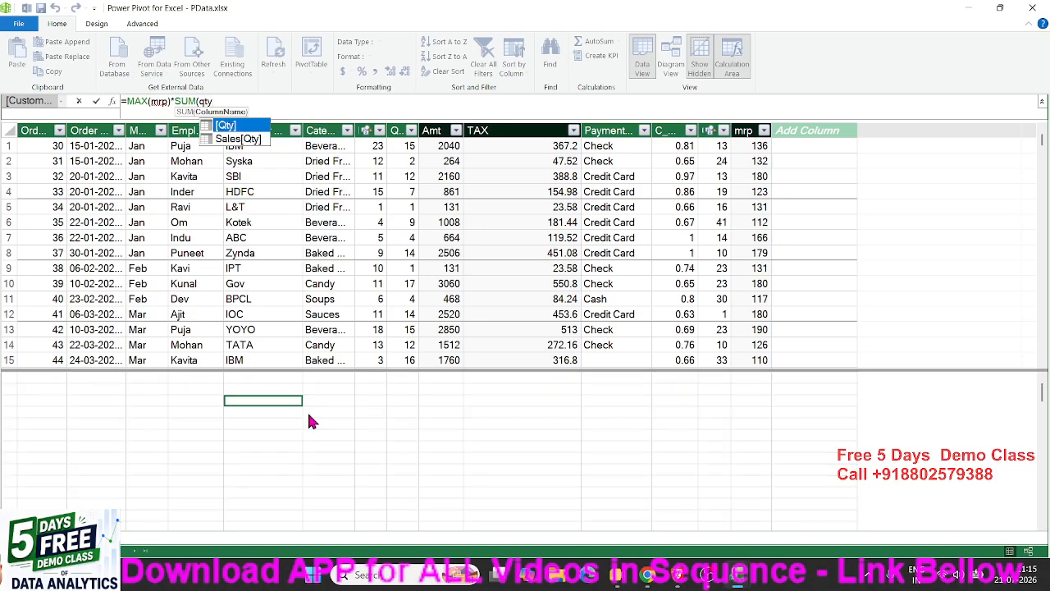
{"action": "key", "text": "Tab"}
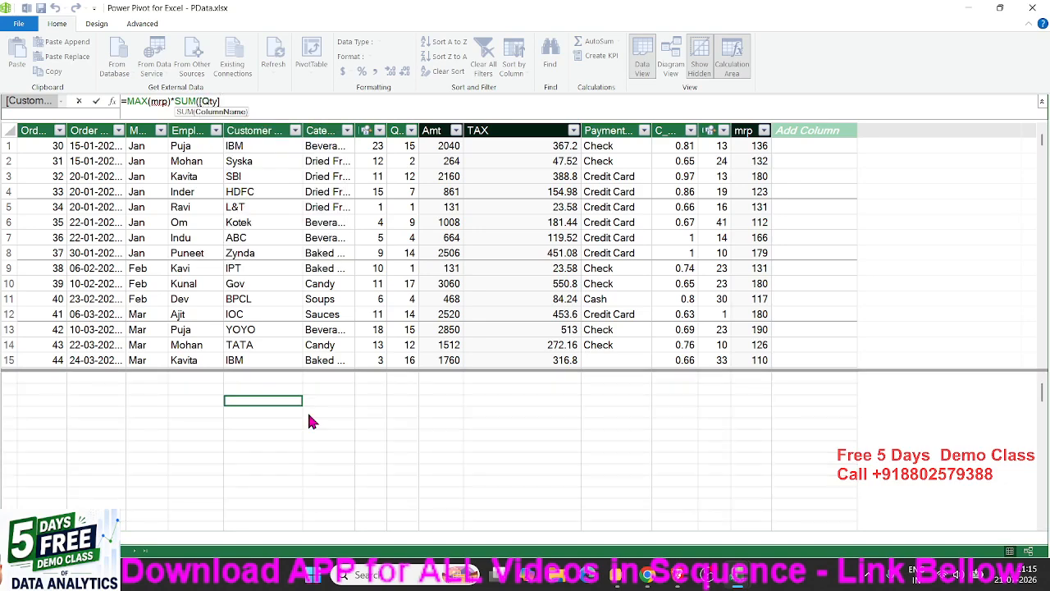
{"action": "type", "text": ")"}
Correct the MAX argument to the [mrp] column reference and commit the measure =MAX([mrp])*SUM([Qty]).
{"action": "key", "text": "Left"}
{"action": "key", "text": "Left"}
{"action": "key", "text": "Left"}
{"action": "key", "text": "Left"}
{"action": "key", "text": "Left"}
{"action": "key", "text": "Left"}
{"action": "key", "text": "Left"}
{"action": "key", "text": "Left"}
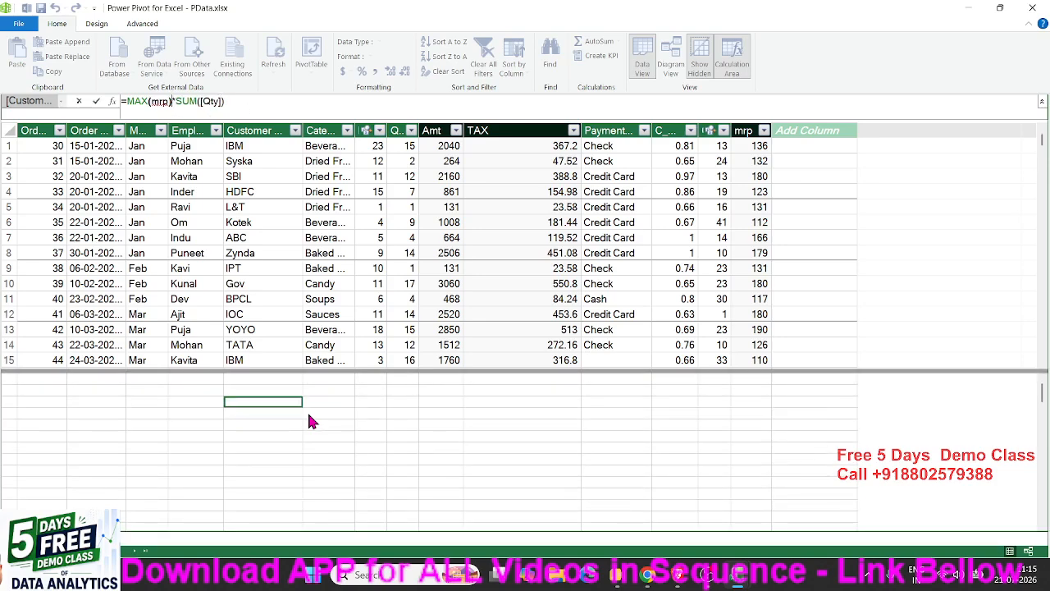
{"action": "type", "text": "0"}
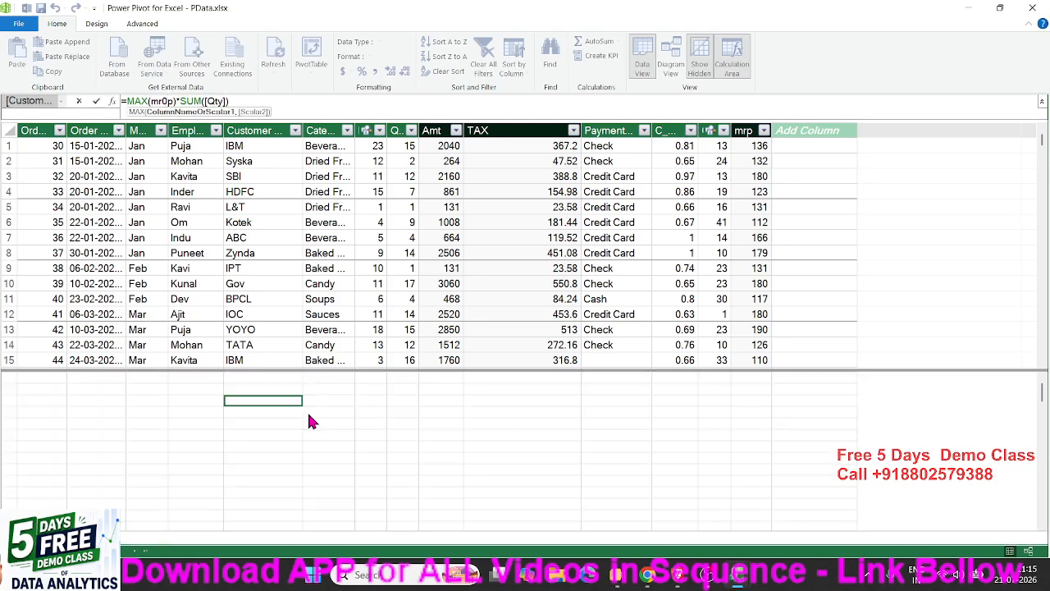
{"action": "key", "text": "BackSpace"}
{"action": "key", "text": "Down"}
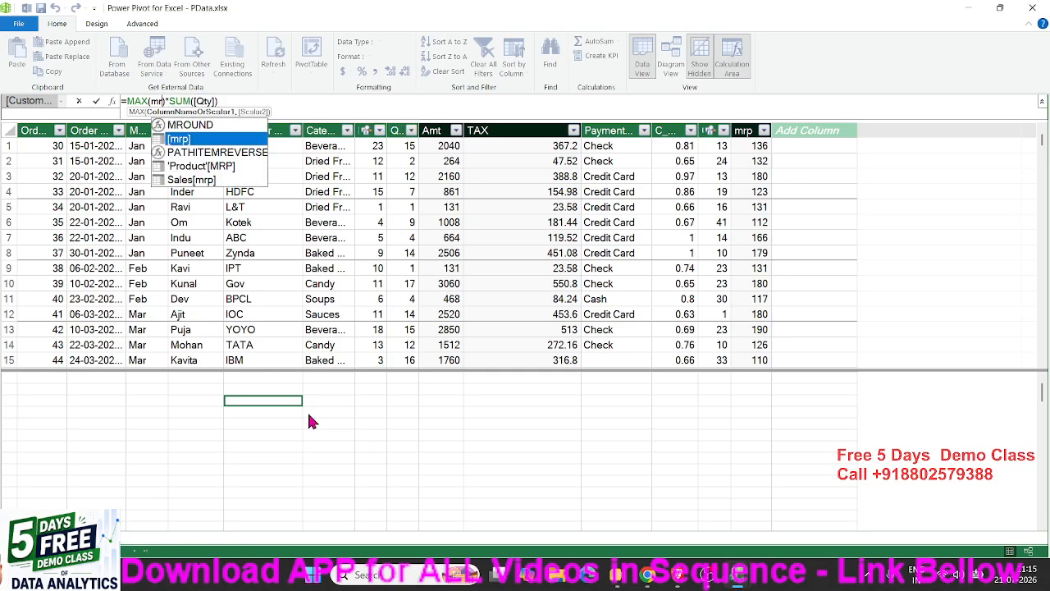
{"action": "key", "text": "Tab"}
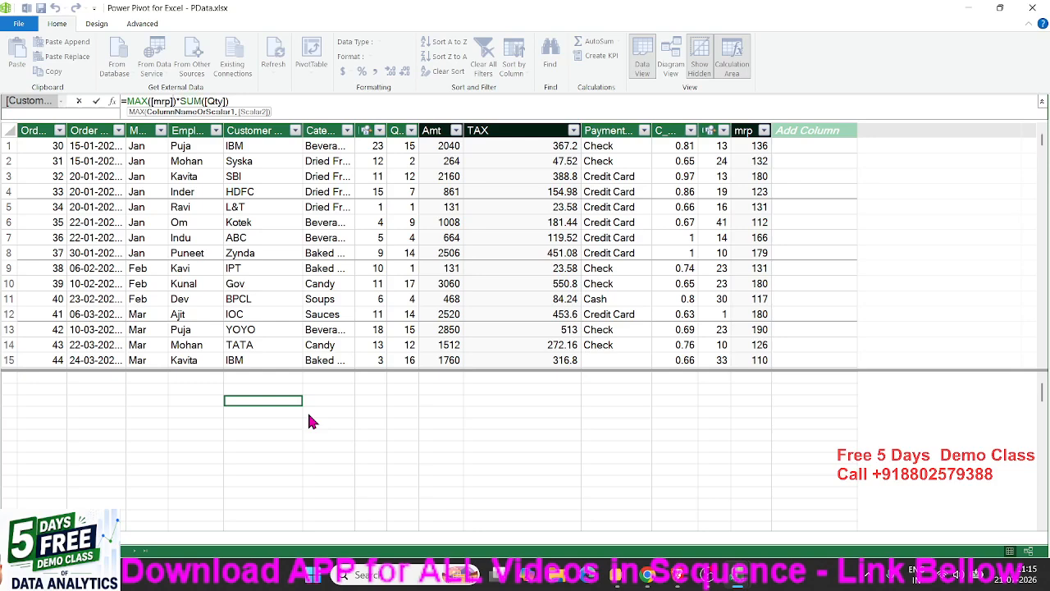
{"action": "key", "text": "Return"}
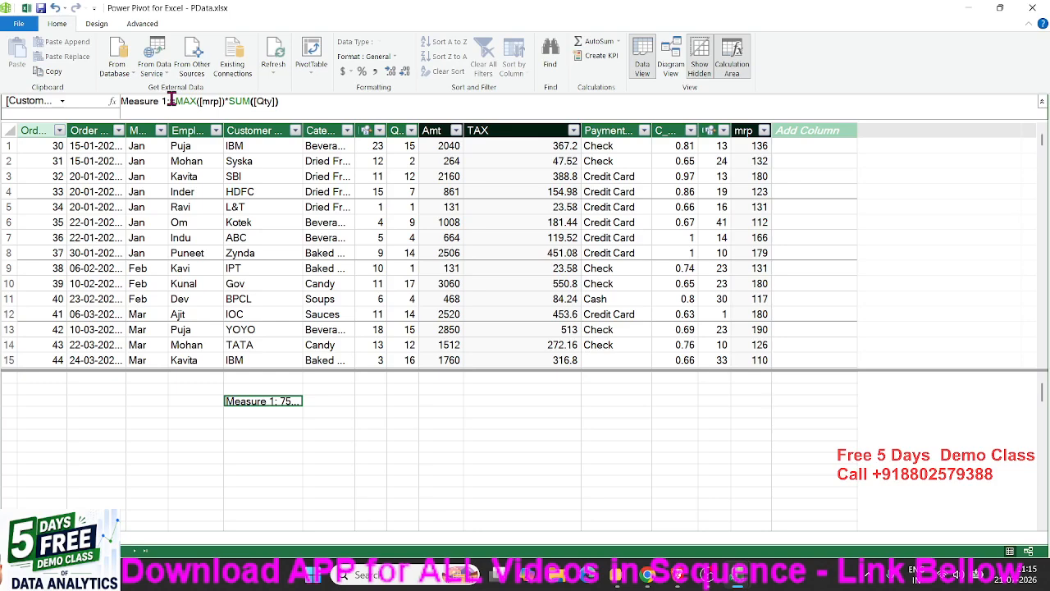
Rename the measure to Max_Amt, with := between the name and its formula.
{"action": "left_click_drag", "start_coordinate": [170, 99], "coordinate": [66, 98]}
{"action": "key", "text": "Delete"}
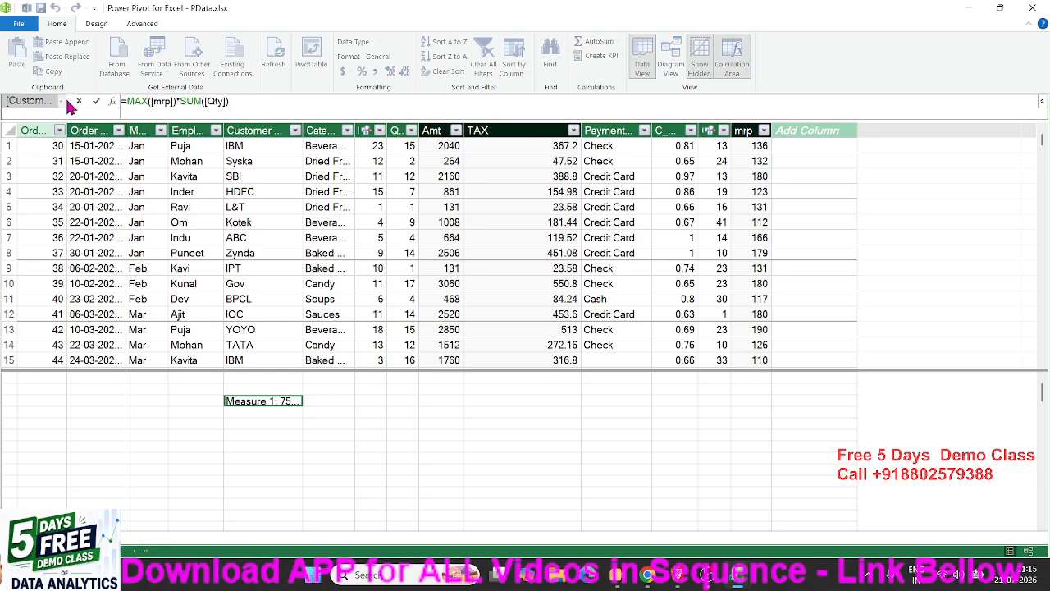
{"action": "type", "text": "MAx"}
{"action": "key", "text": "BackSpace"}
{"action": "key", "text": "BackSpace"}
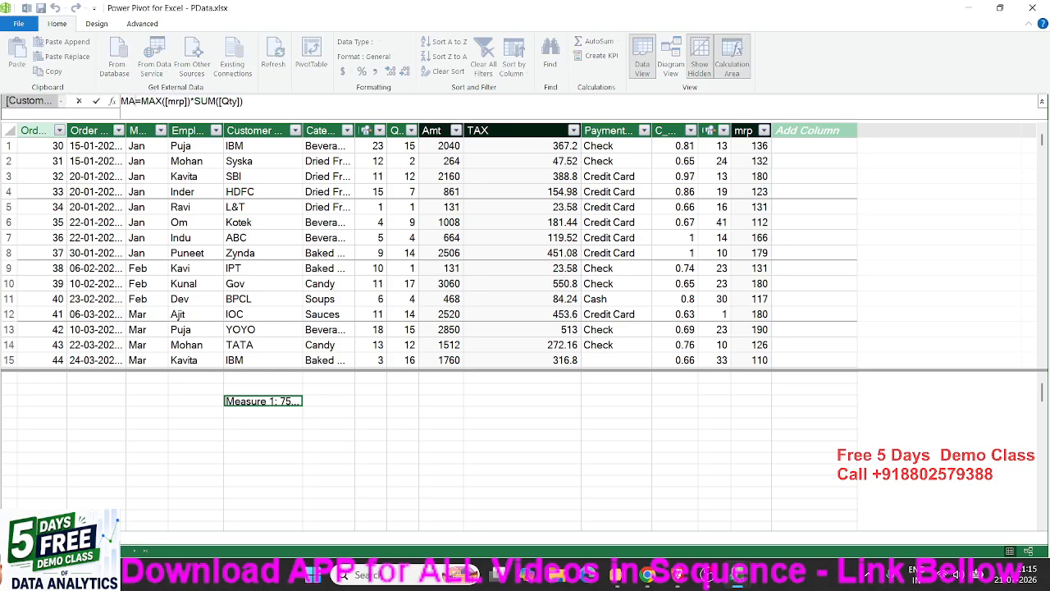
{"action": "type", "text": "ax_"}
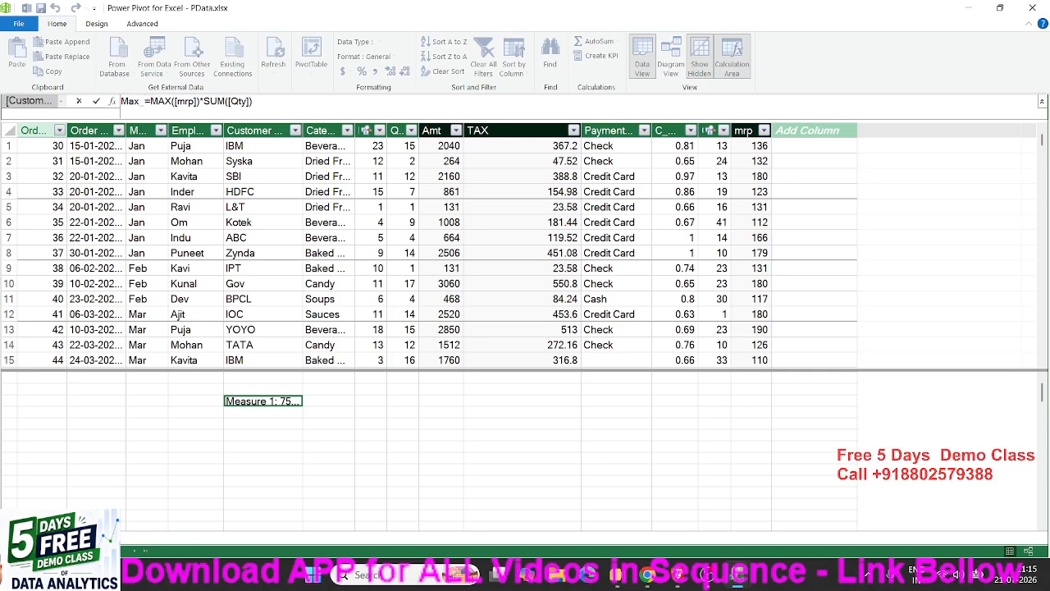
{"action": "type", "text": " Amt"}
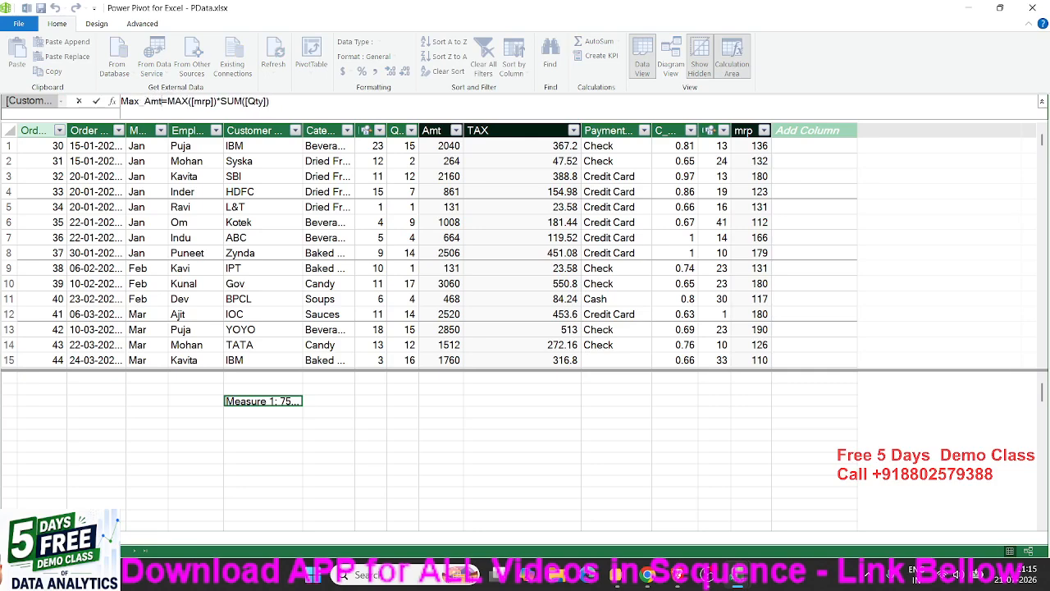
{"action": "key", "text": "Return"}
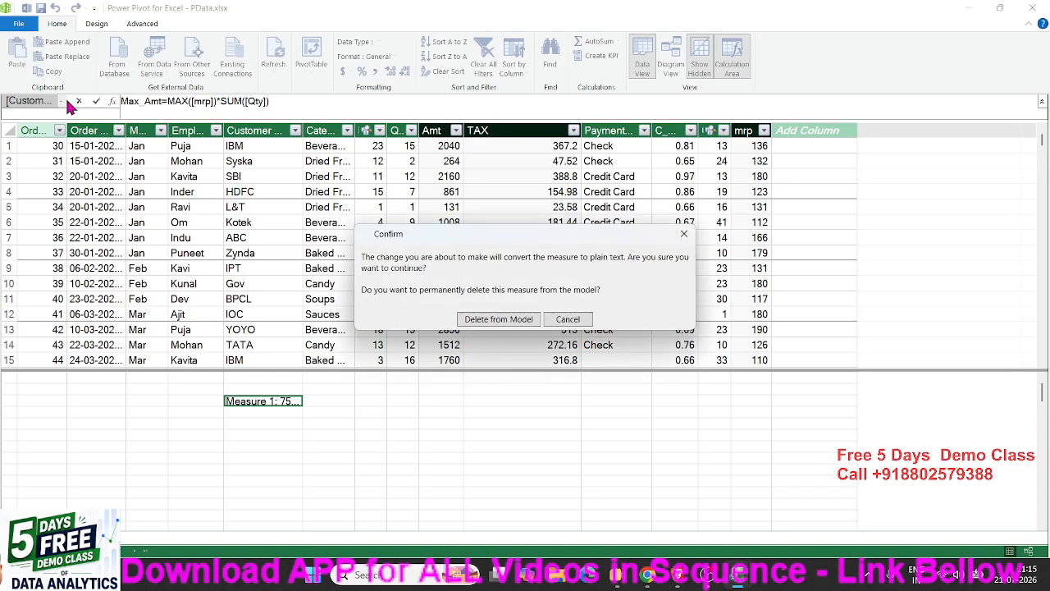
{"action": "key", "text": "Escape"}
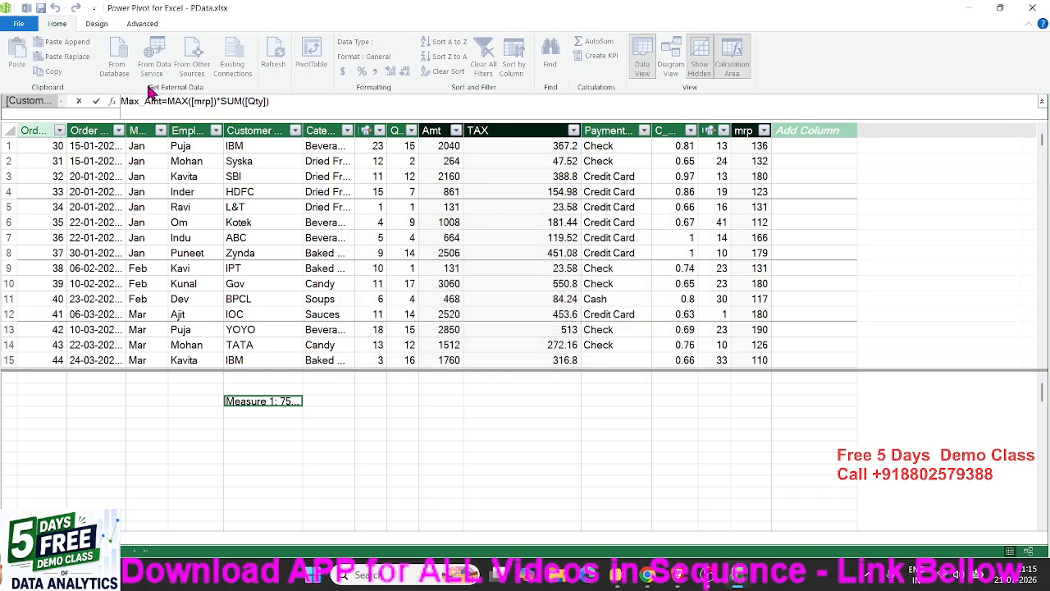
{"action": "type", "text": ":"}
{"action": "key", "text": "Return"}
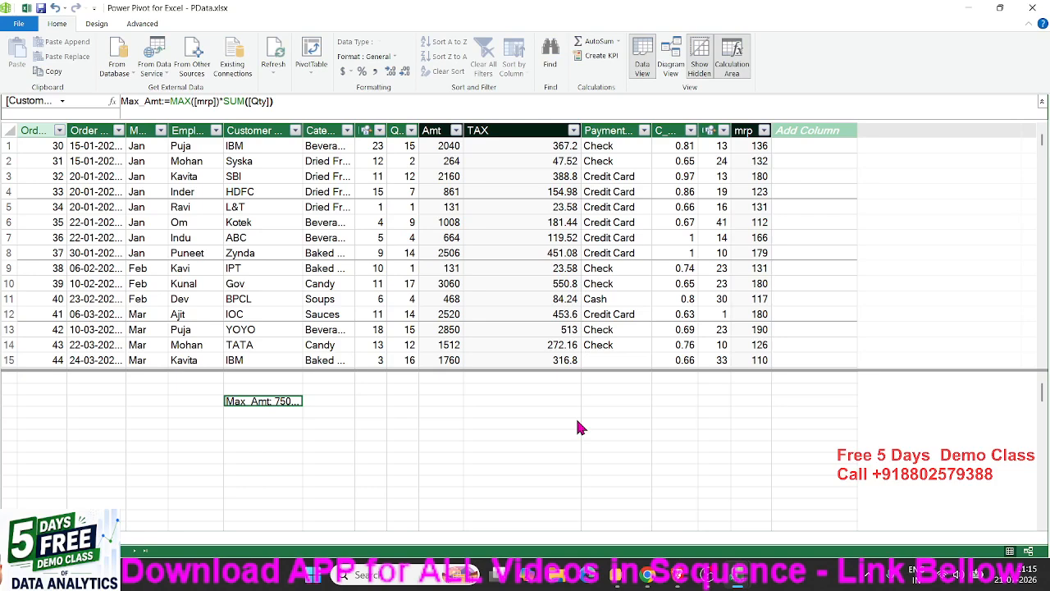
Create a PivotTable from the data model on a new worksheet in Excel and place Product Name from the Product table in the rows.
{"action": "left_click", "coordinate": [319, 51]}
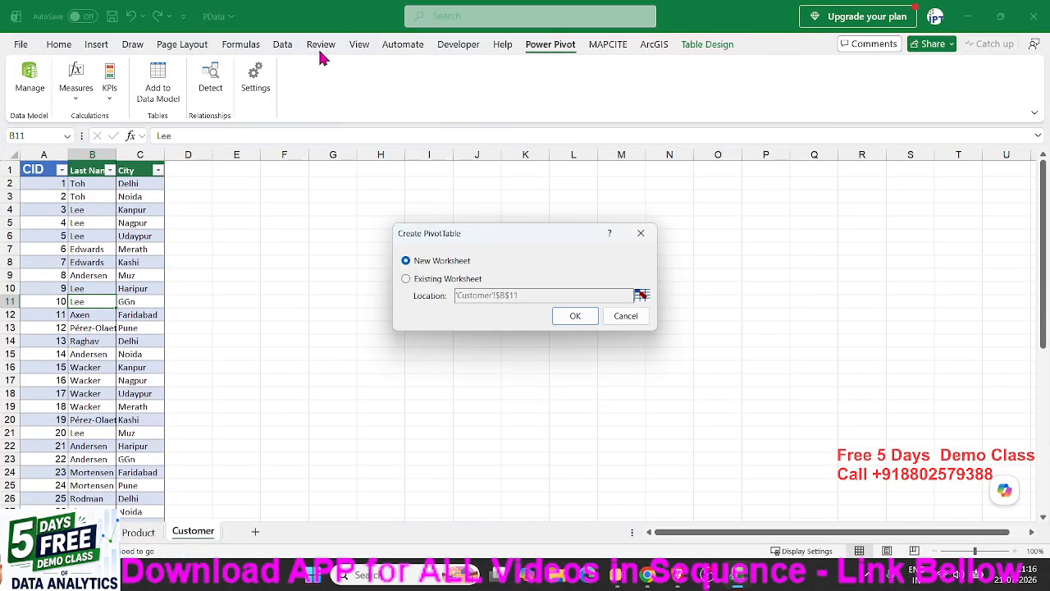
{"action": "left_click", "coordinate": [584, 316]}
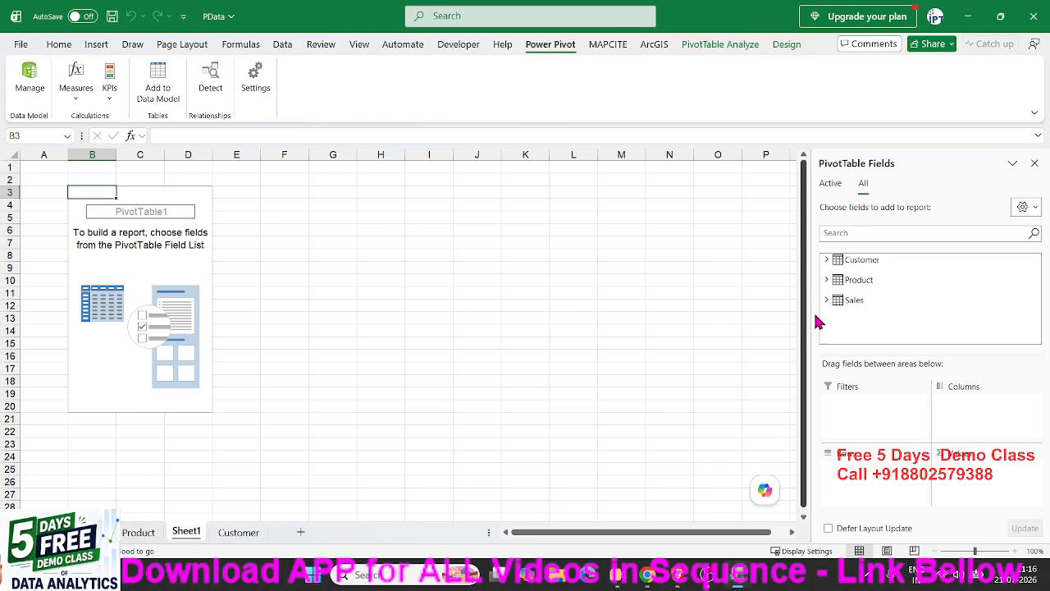
{"action": "left_click", "coordinate": [828, 261]}
{"action": "left_click", "coordinate": [829, 261]}
{"action": "left_click", "coordinate": [828, 281]}
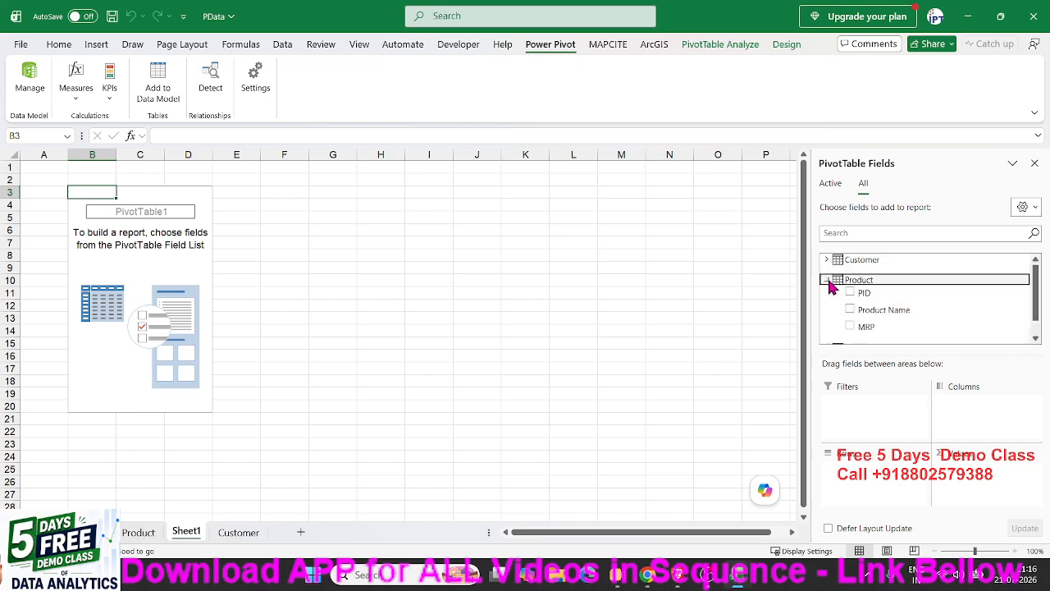
{"action": "left_click", "coordinate": [828, 280]}
{"action": "left_click", "coordinate": [827, 281]}
{"action": "left_click_drag", "start_coordinate": [869, 315], "coordinate": [850, 464]}
Place City from the Customer table in the PivotTable's columns and collapse the Customer field list.
{"action": "left_click", "coordinate": [827, 261]}
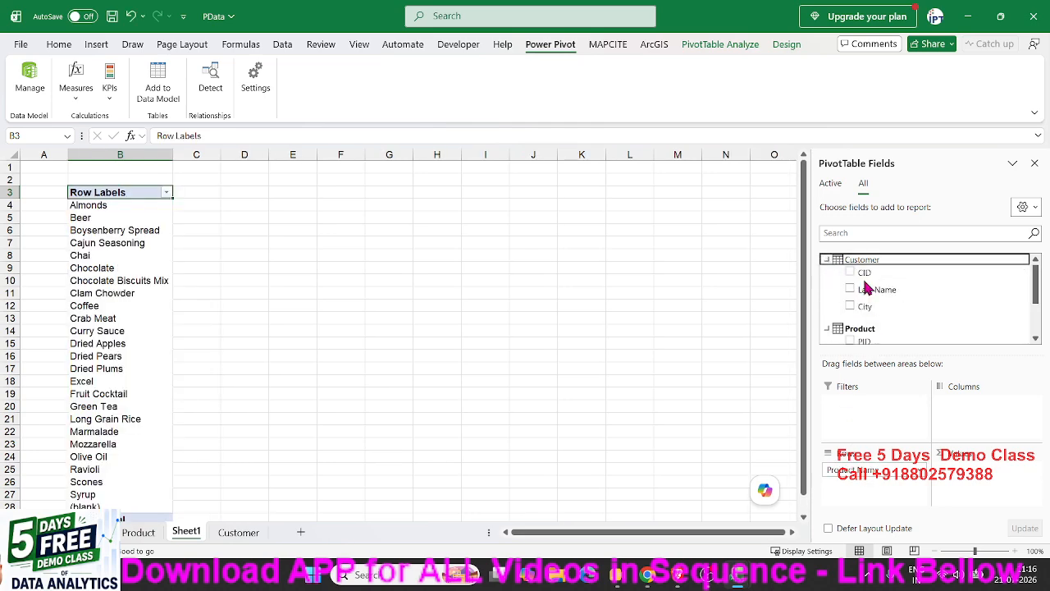
{"action": "left_click_drag", "start_coordinate": [866, 306], "coordinate": [976, 437]}
{"action": "left_click", "coordinate": [827, 259]}
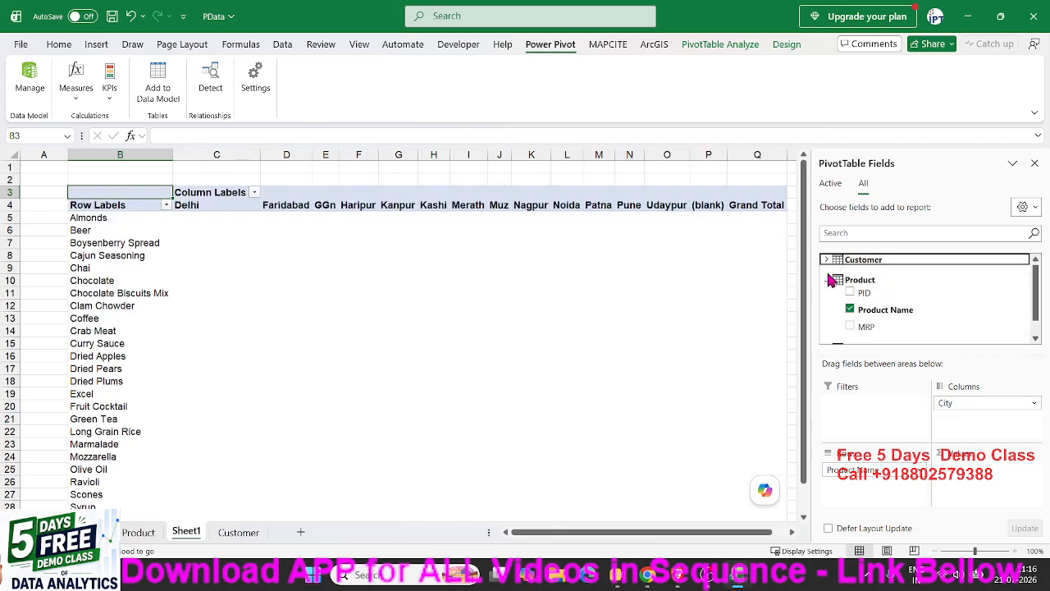
Add the Max_Amt measure to the PivotTable's values and look through the resulting rows.
{"action": "left_click", "coordinate": [830, 281]}
{"action": "left_click", "coordinate": [827, 297]}
{"action": "scroll", "coordinate": [845, 312], "scroll_direction": "down", "scroll_amount": 3}
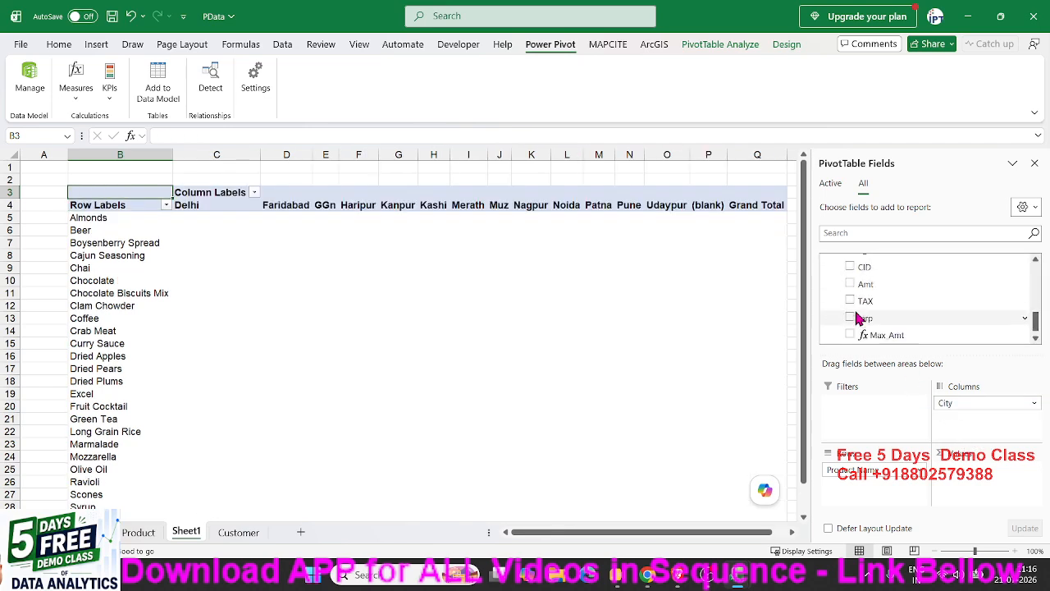
{"action": "left_click_drag", "start_coordinate": [886, 328], "coordinate": [955, 486]}
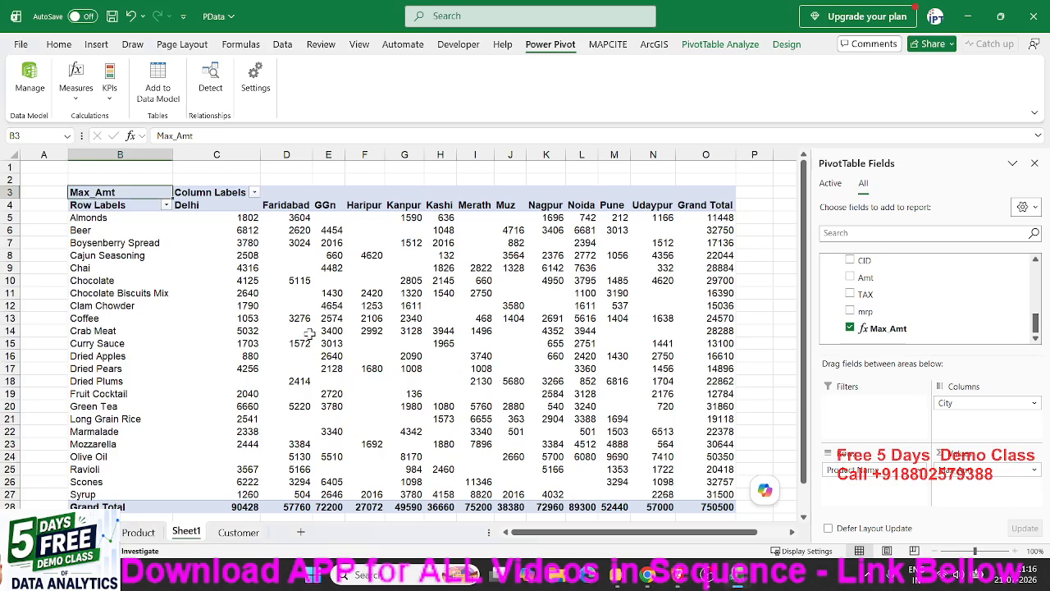
{"action": "scroll", "coordinate": [310, 334], "scroll_direction": "down", "scroll_amount": 9}
{"action": "scroll", "coordinate": [309, 334], "scroll_direction": "up", "scroll_amount": 9}
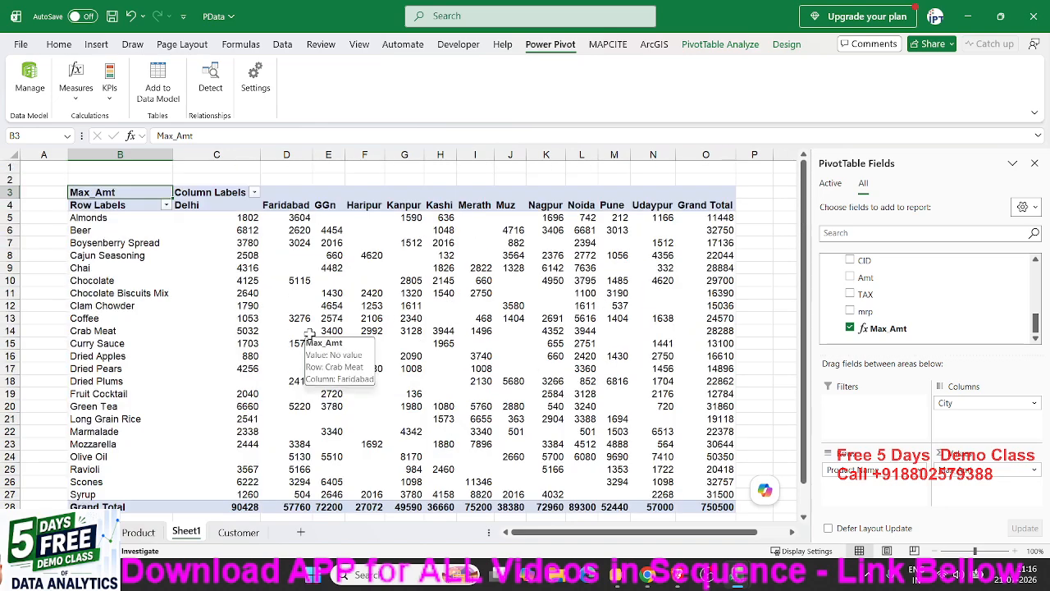
Move the PivotTable's sheet Sheet1 behind the Customer sheet and add a new blank worksheet.
{"action": "left_click", "coordinate": [257, 542]}
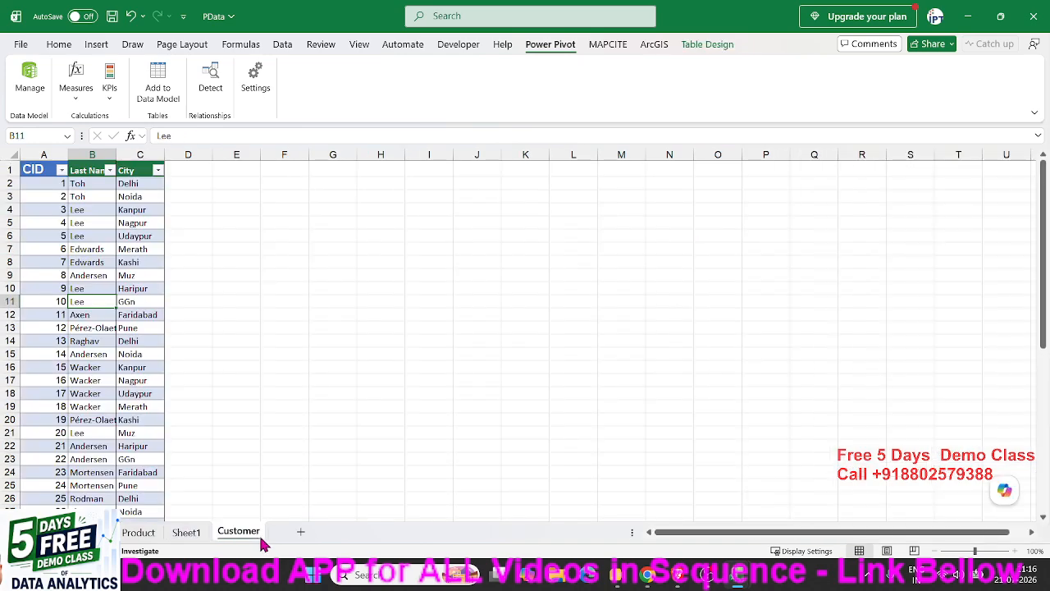
{"action": "left_click", "coordinate": [197, 532]}
{"action": "left_click_drag", "start_coordinate": [265, 513], "coordinate": [273, 515]}
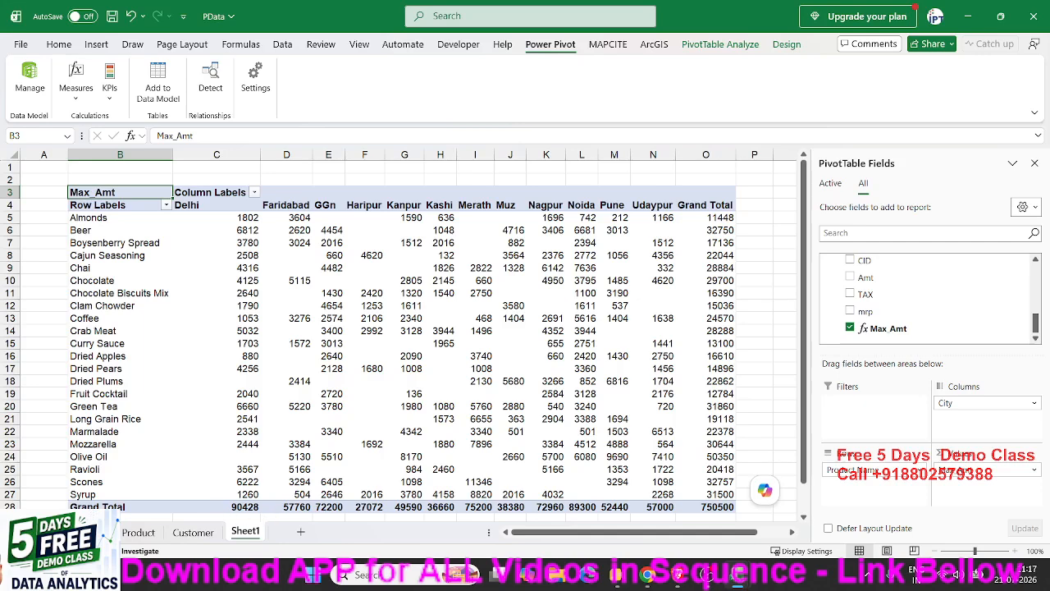
{"action": "left_click", "coordinate": [303, 531]}
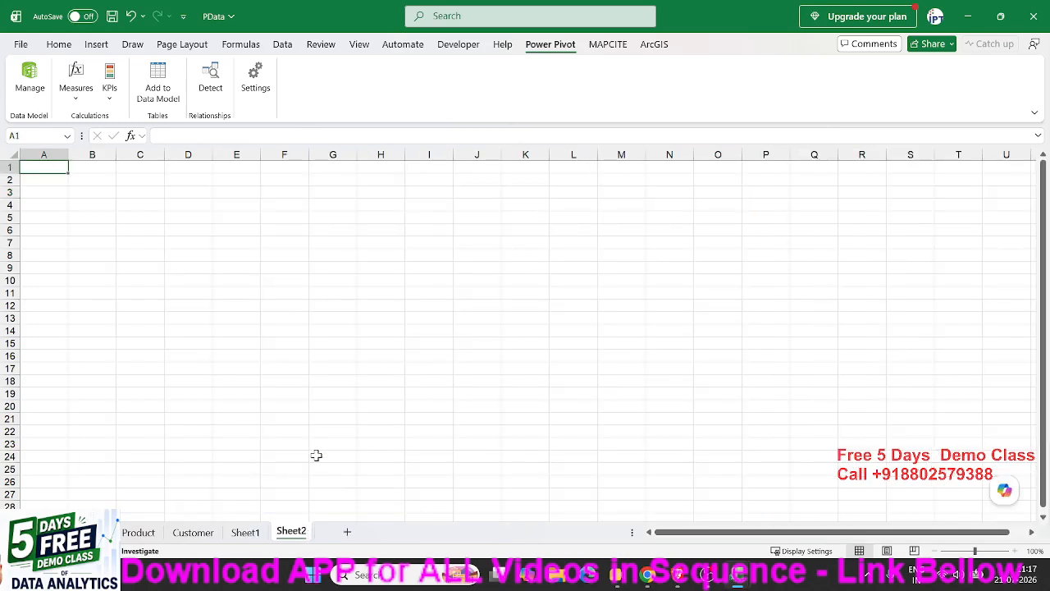
{"action": "left_click", "coordinate": [286, 44]}
{"action": "left_click", "coordinate": [34, 97]}
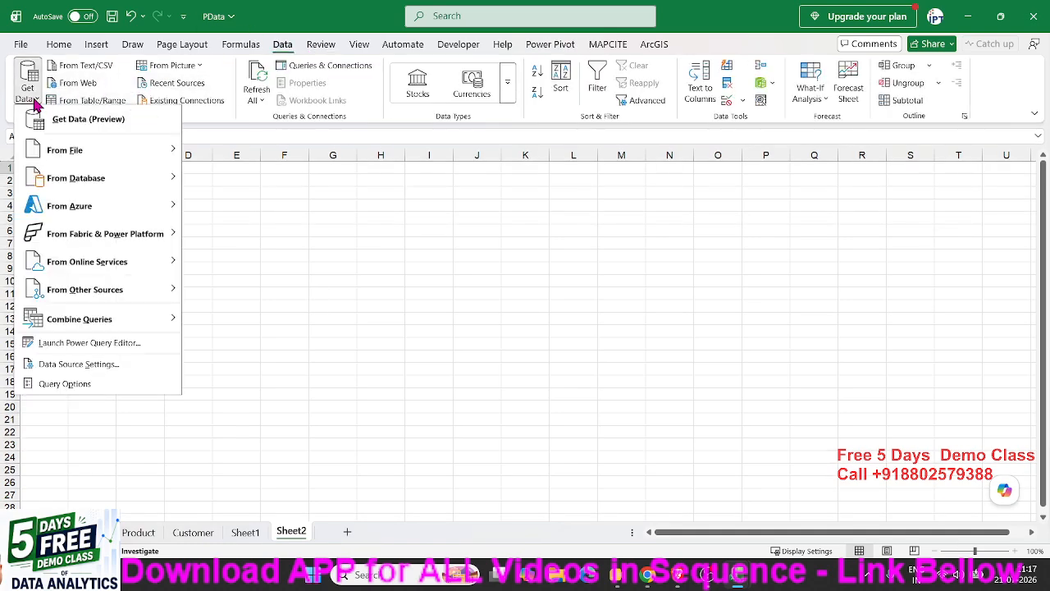
{"action": "left_click", "coordinate": [476, 232]}
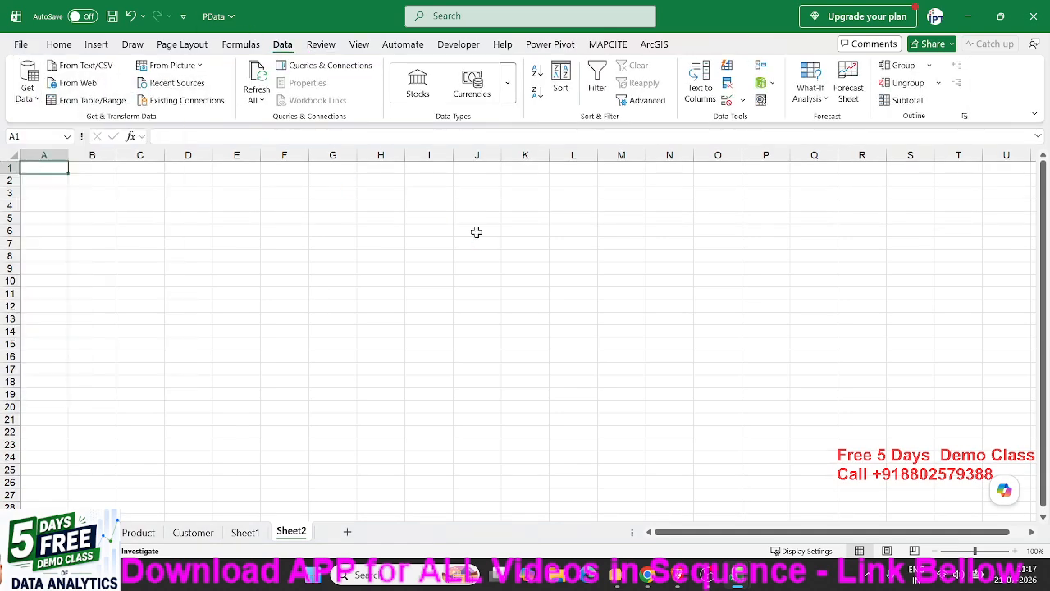
Switch to File Explorer, open the D T folder on New Volume (E:) and copy its path E:\D T.
{"action": "left_click", "coordinate": [566, 579]}
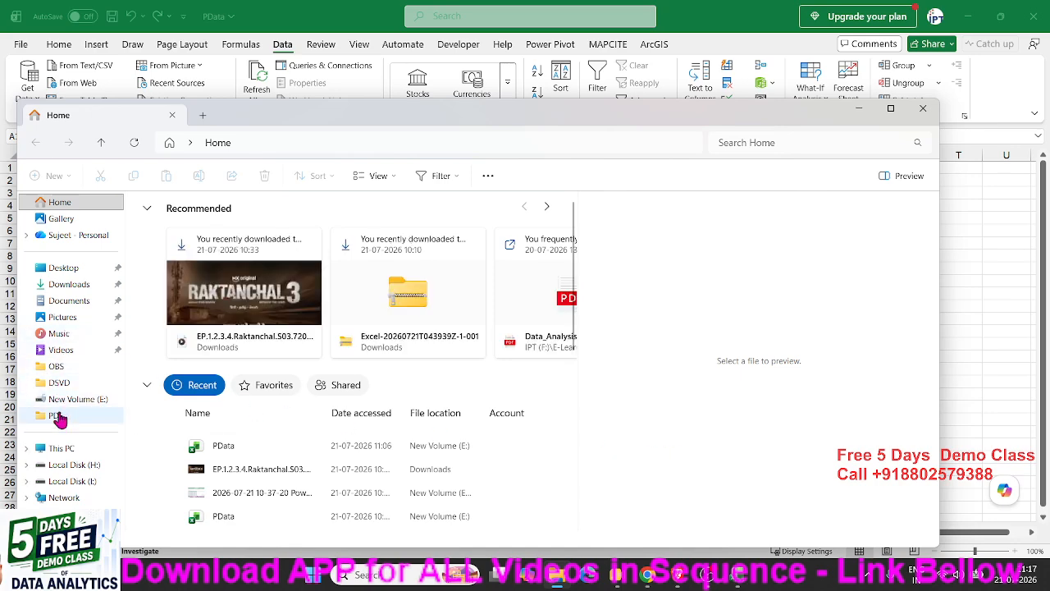
{"action": "left_click", "coordinate": [49, 401]}
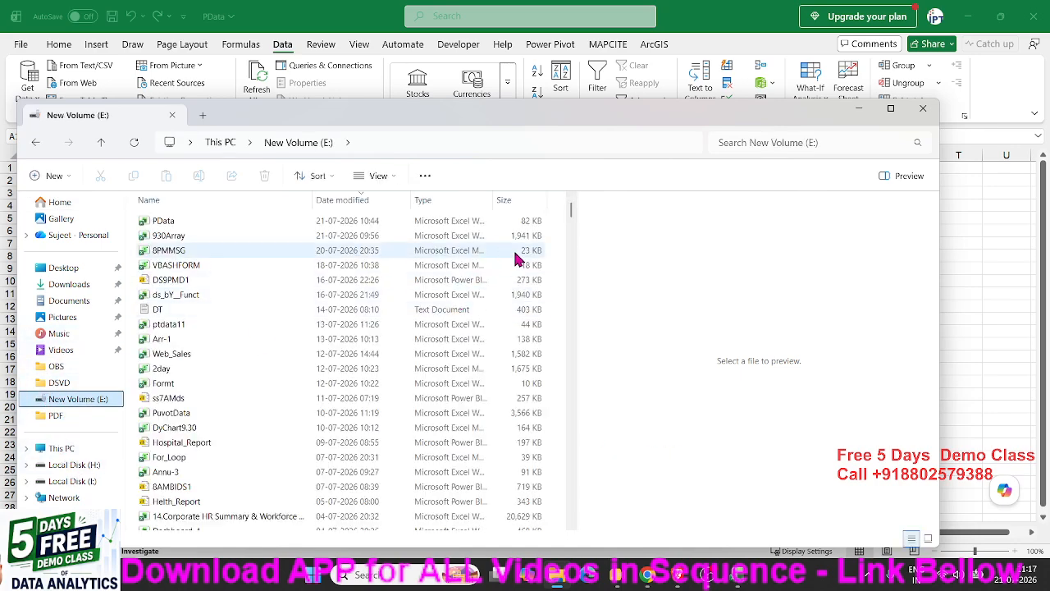
{"action": "left_click_drag", "start_coordinate": [571, 209], "coordinate": [593, 519]}
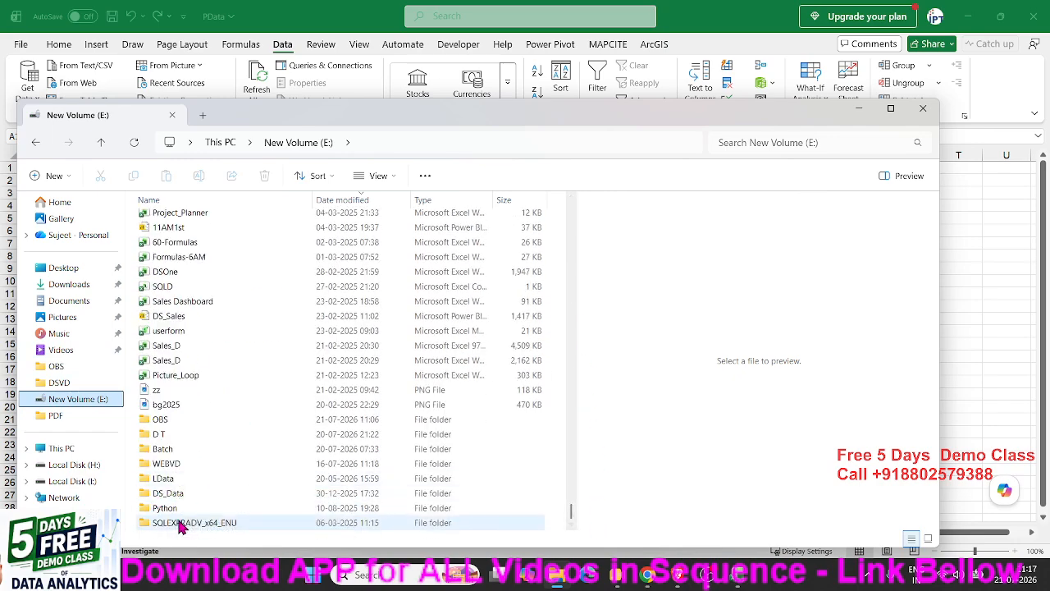
{"action": "double_click", "coordinate": [178, 435]}
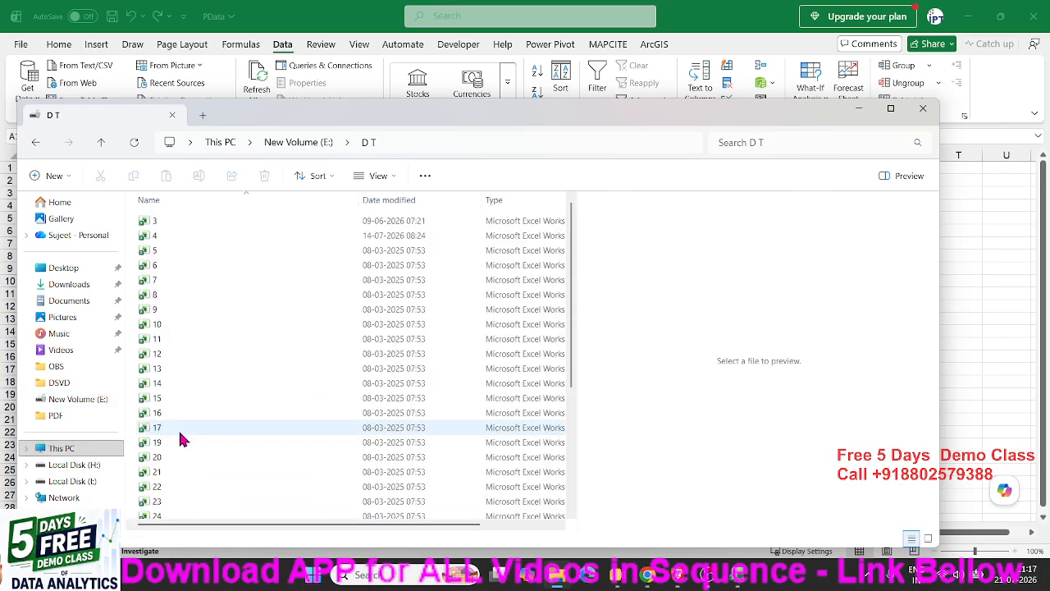
{"action": "scroll", "coordinate": [213, 274], "scroll_direction": "down", "scroll_amount": 5}
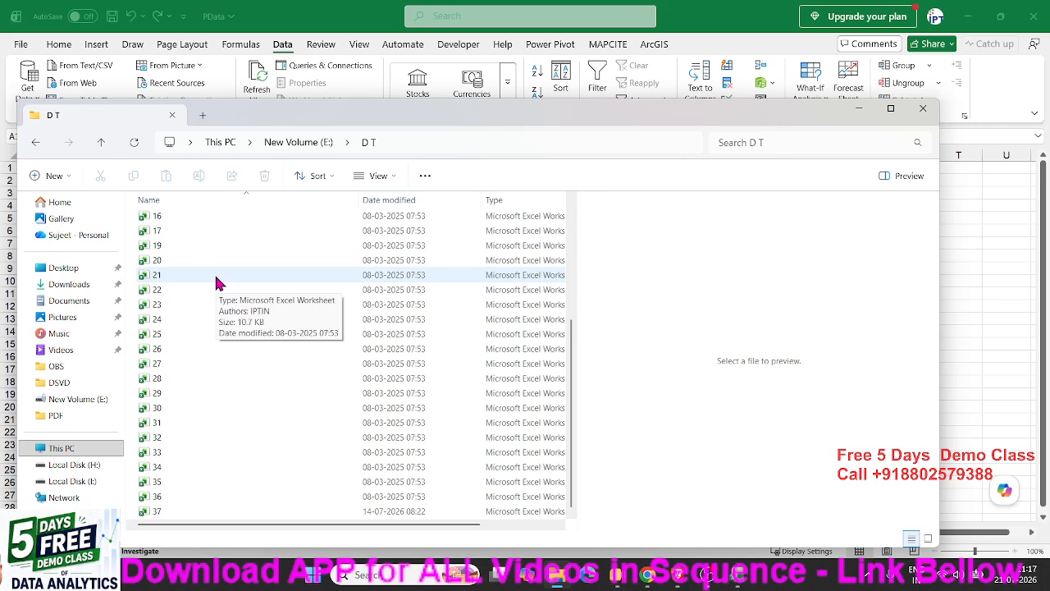
{"action": "left_click", "coordinate": [414, 141]}
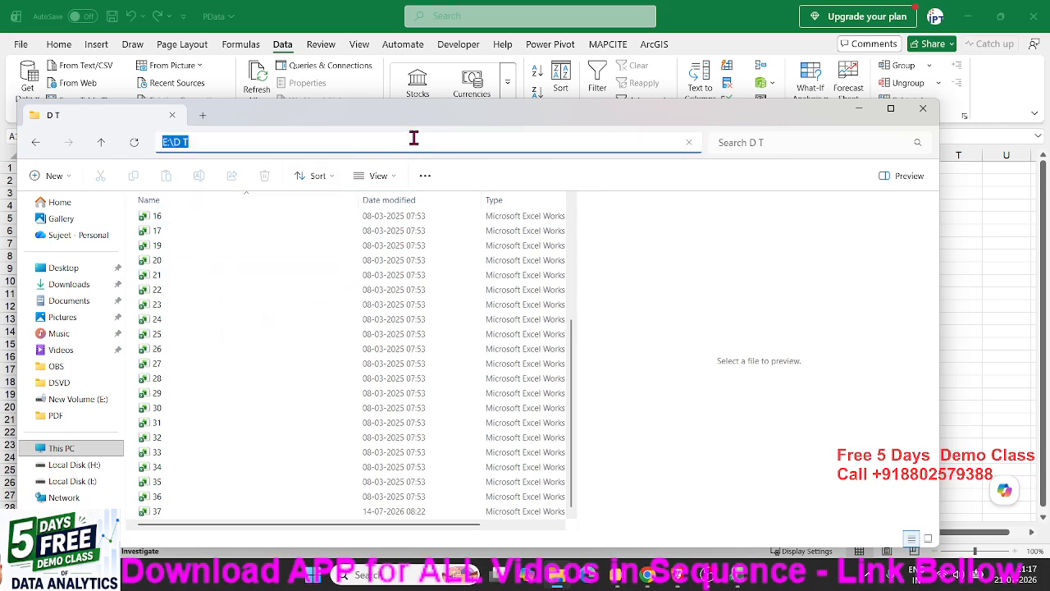
{"action": "key", "text": "Escape"}
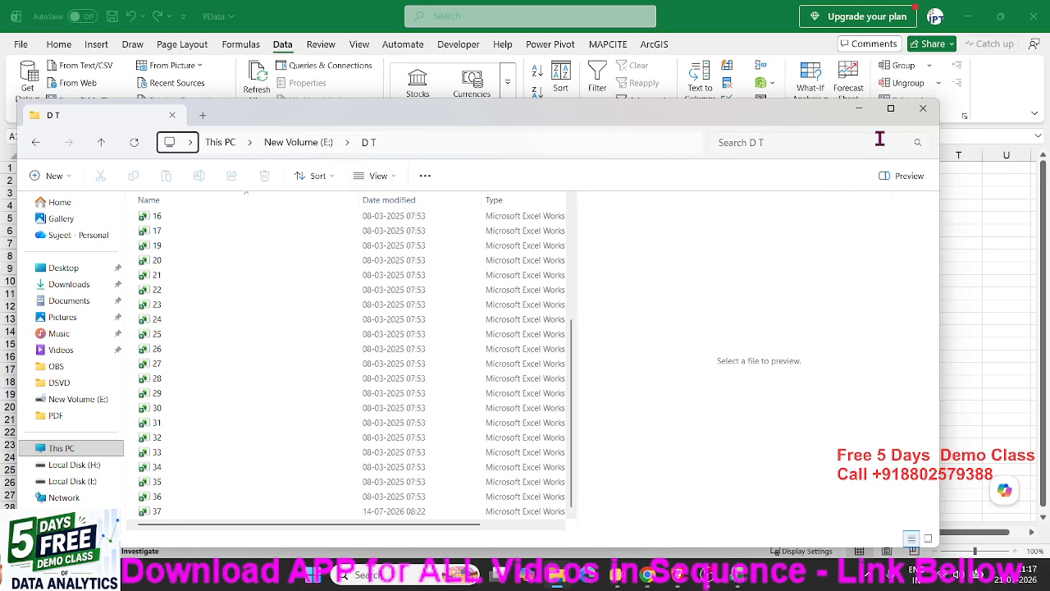
{"action": "left_click", "coordinate": [931, 109]}
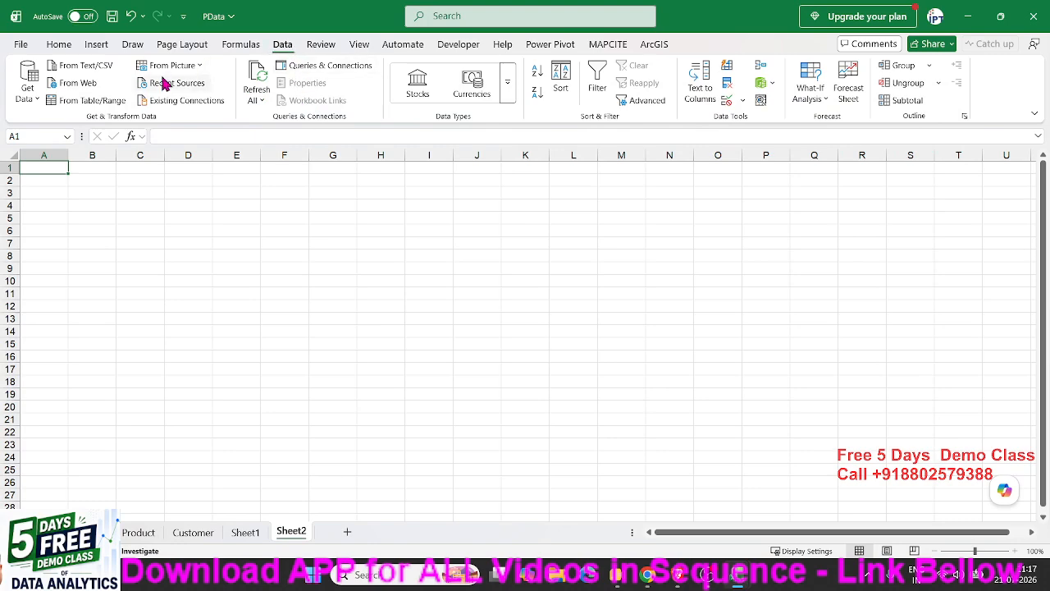
Get data from the folder E:\D T into Excel and choose Combine & Transform Data for its workbooks.
{"action": "left_click", "coordinate": [34, 98]}
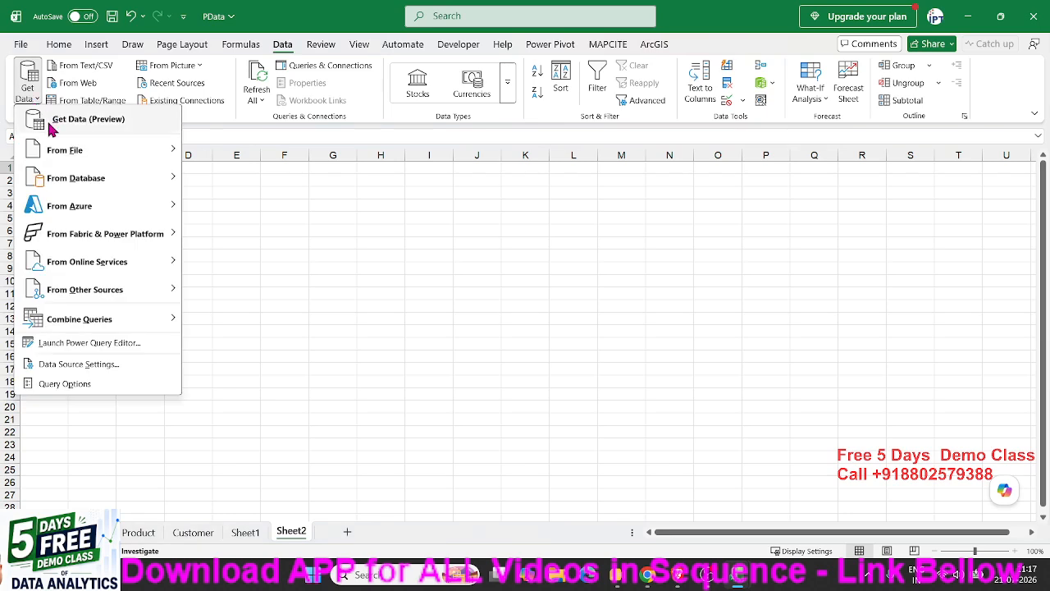
{"action": "mouse_move", "coordinate": [58, 156]}
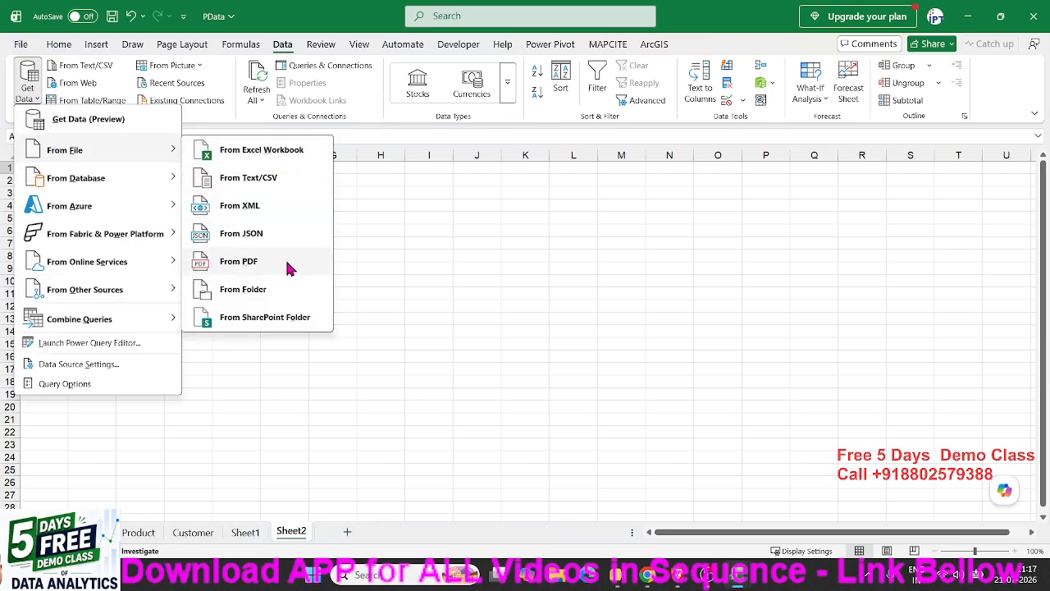
{"action": "left_click", "coordinate": [276, 287]}
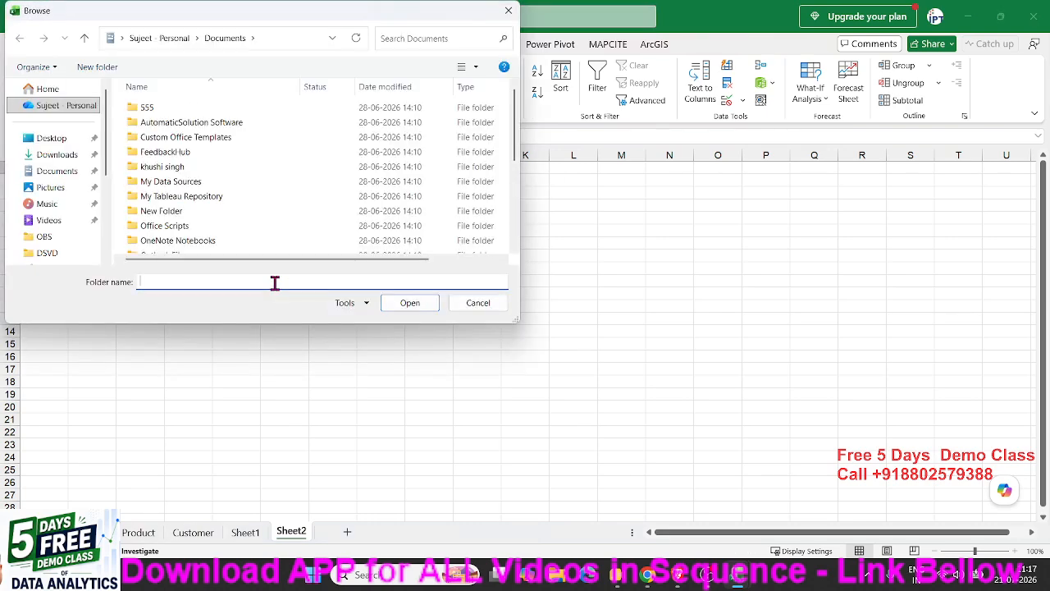
{"action": "type", "text": "F:\\PD"}
{"action": "left_click", "coordinate": [409, 305]}
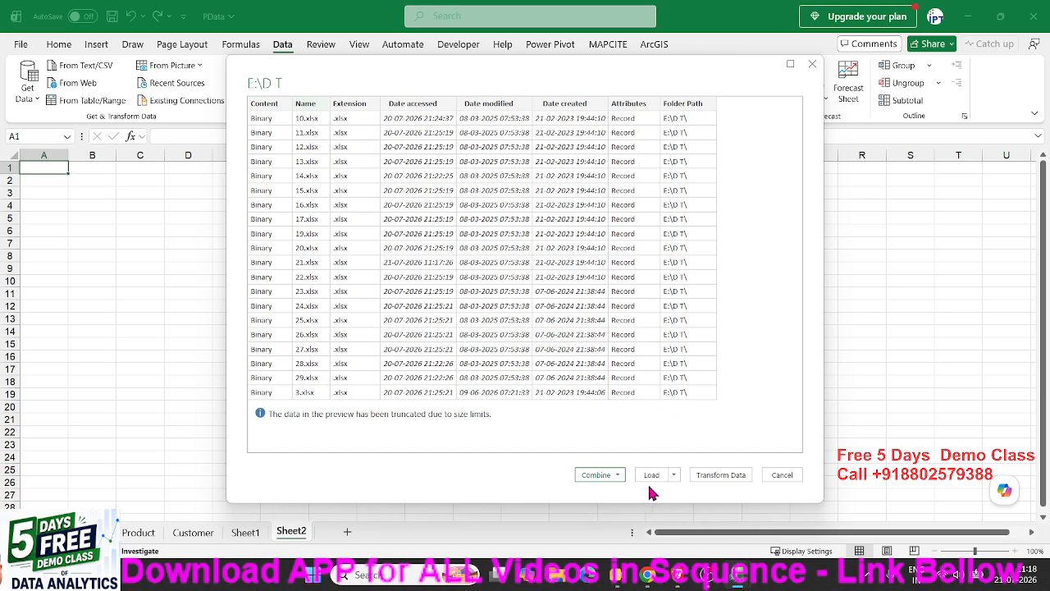
{"action": "left_click", "coordinate": [616, 475]}
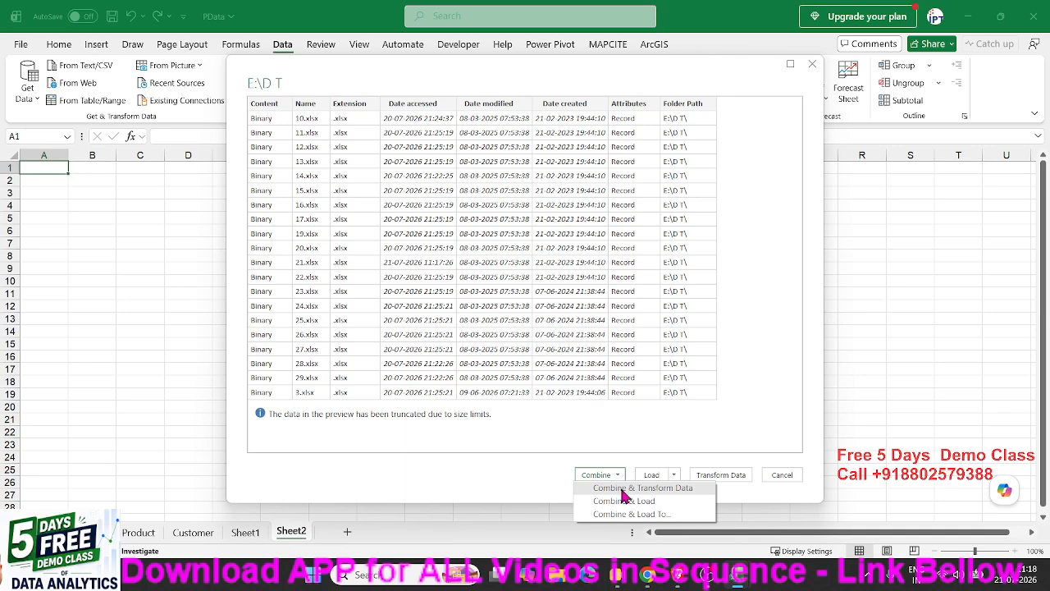
{"action": "left_click", "coordinate": [623, 491]}
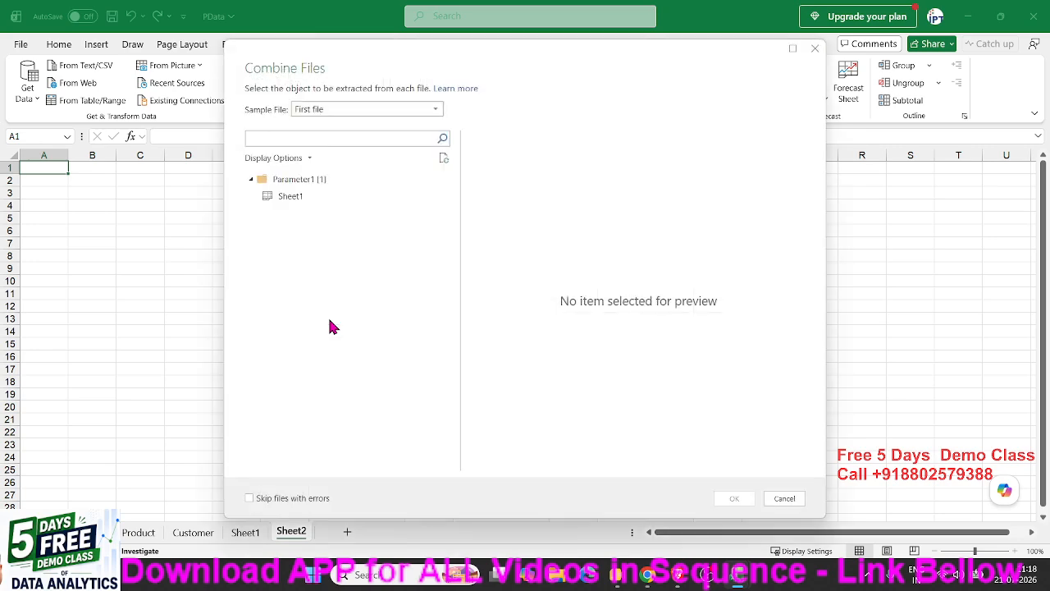
Use 5.xlsx as the sample file, select Sheet1 as the object to extract and check its preview through December.
{"action": "left_click", "coordinate": [386, 111]}
{"action": "left_click_drag", "start_coordinate": [437, 168], "coordinate": [435, 350]}
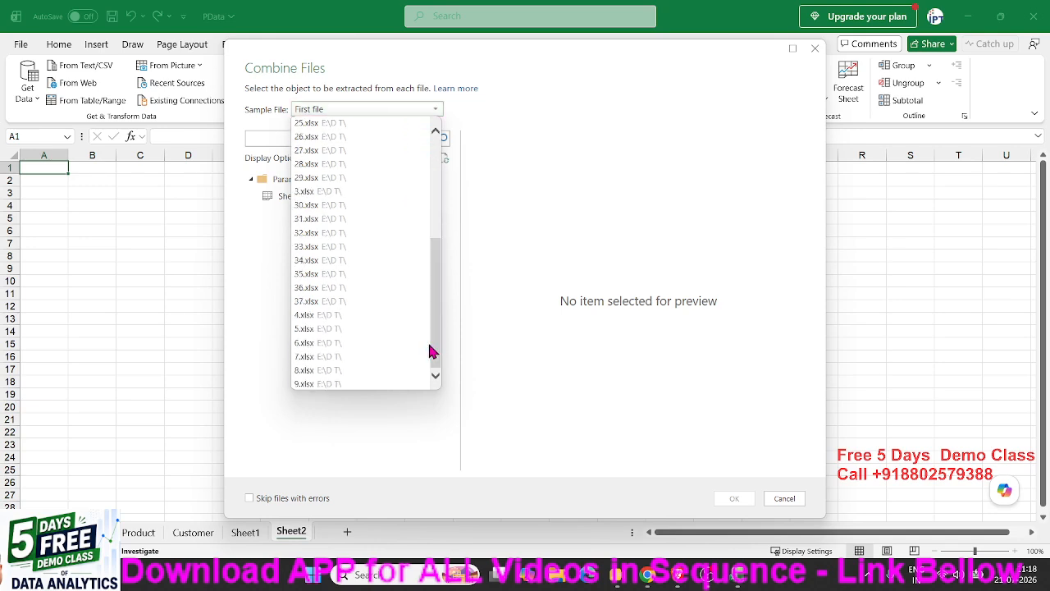
{"action": "left_click", "coordinate": [365, 330]}
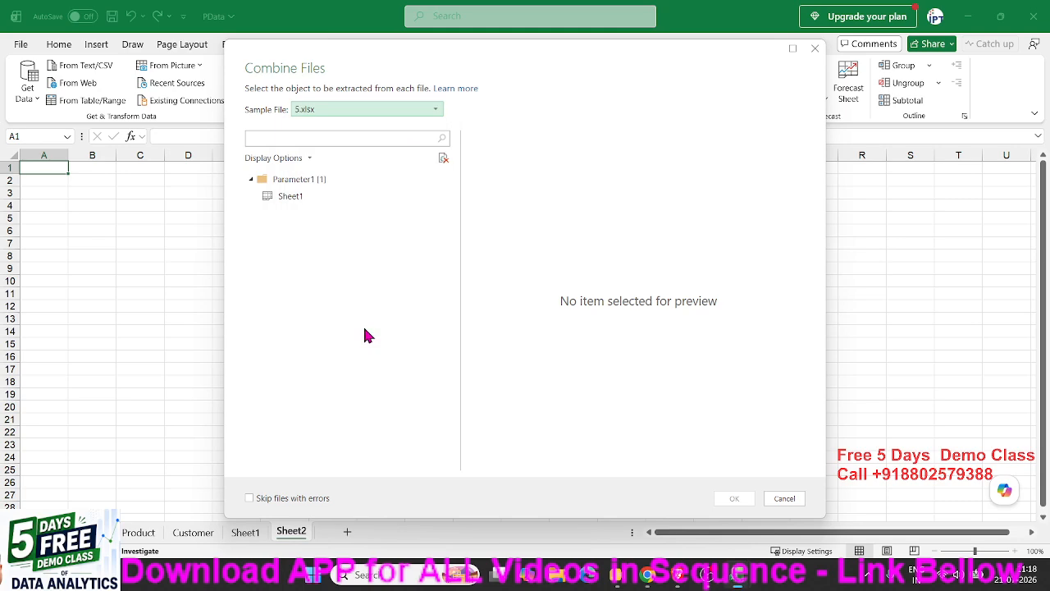
{"action": "left_click", "coordinate": [289, 195]}
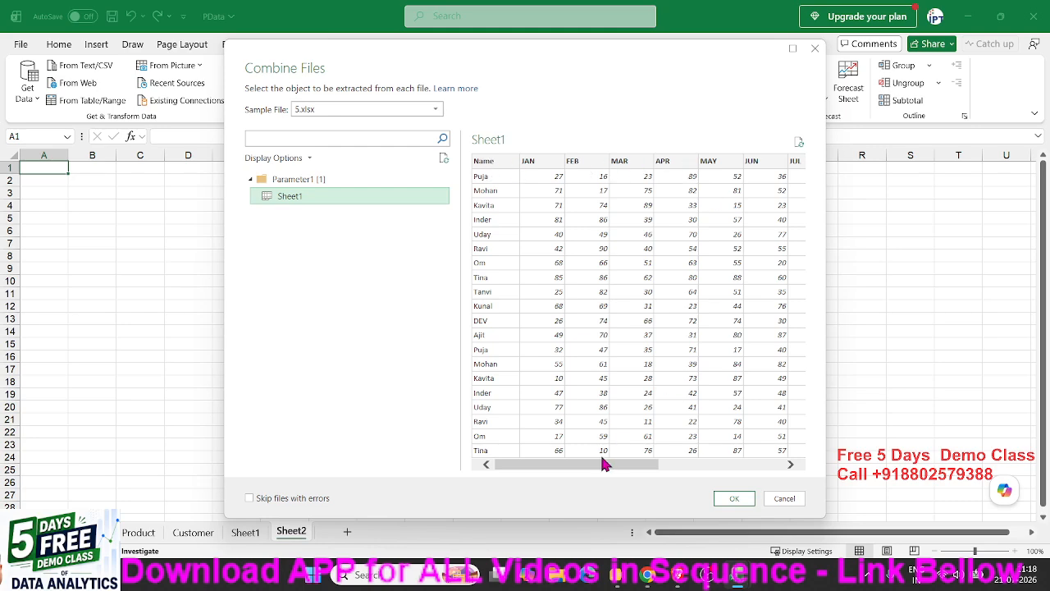
{"action": "left_click_drag", "start_coordinate": [609, 465], "coordinate": [736, 465]}
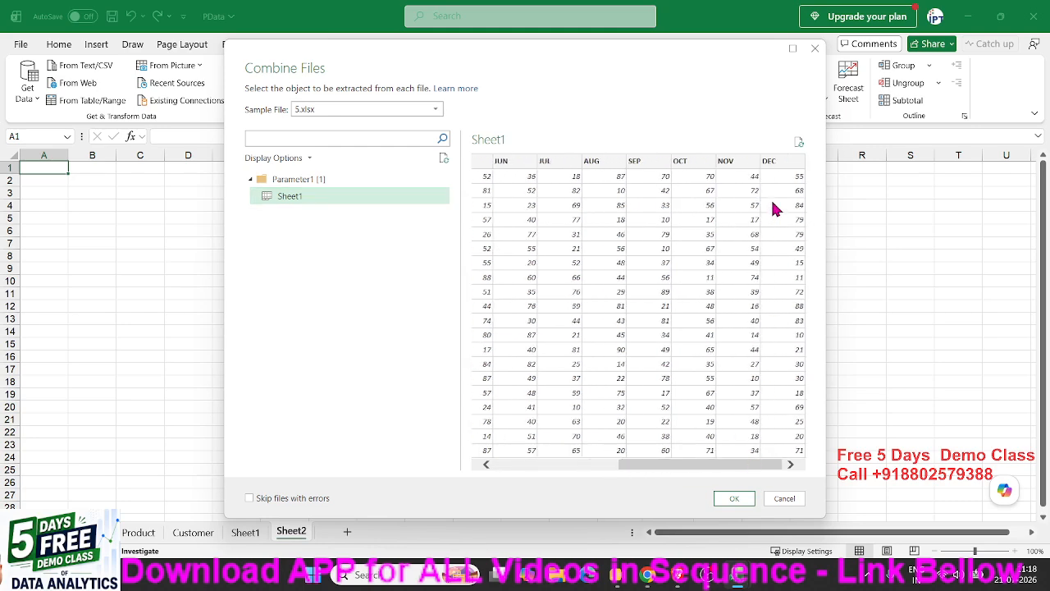